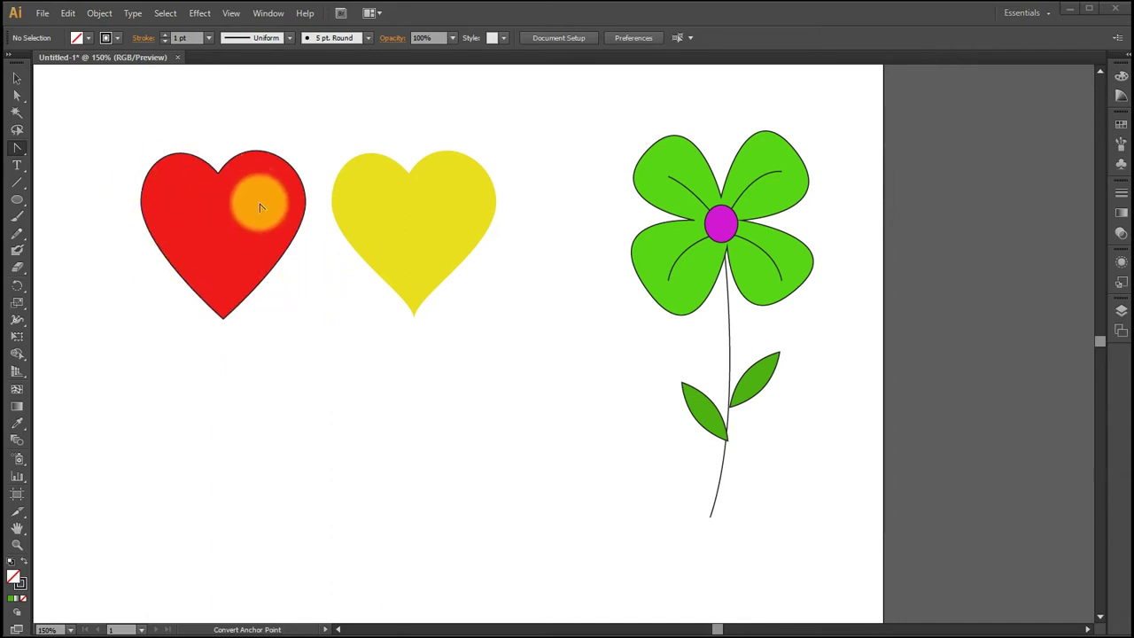
pyautogui.click(16, 78)
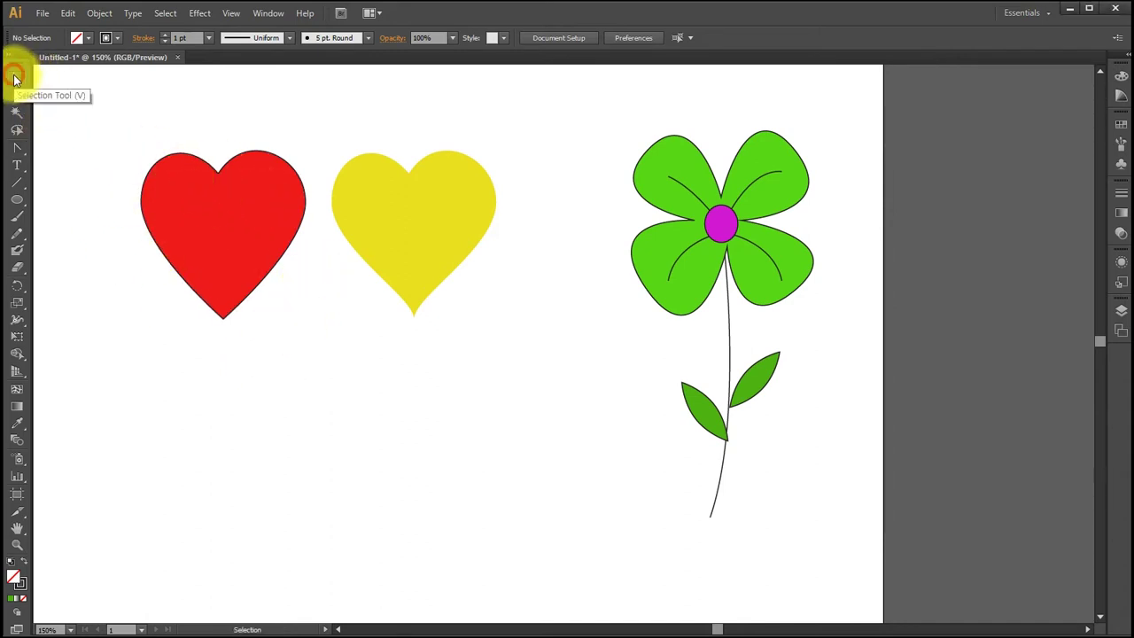
pyautogui.click(18, 97)
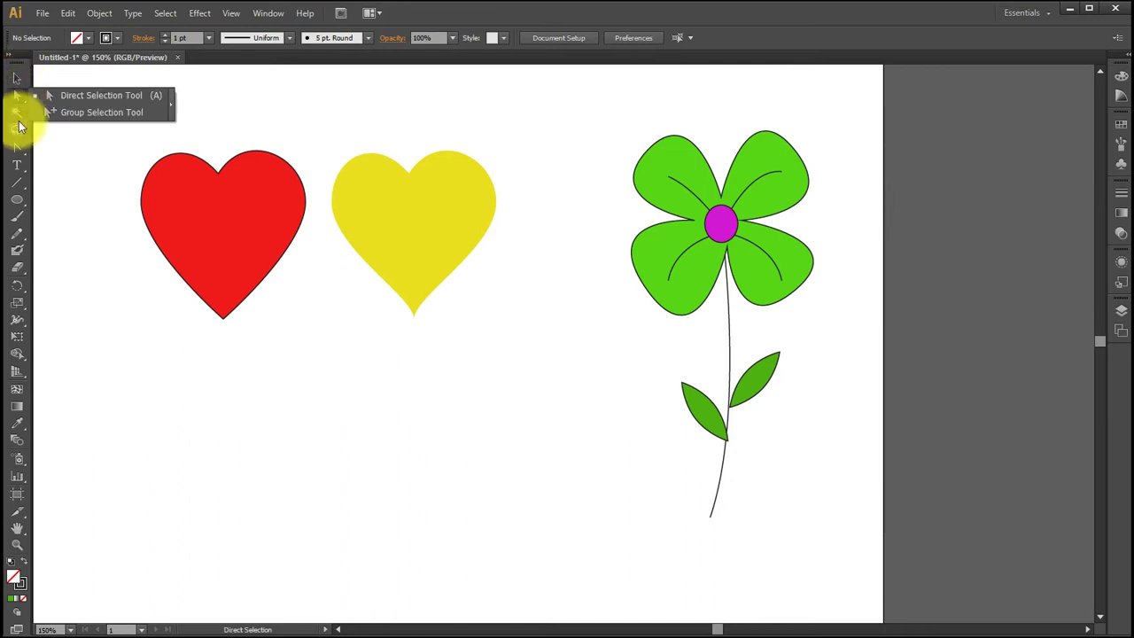
pyautogui.click(21, 147)
pyautogui.click(76, 150)
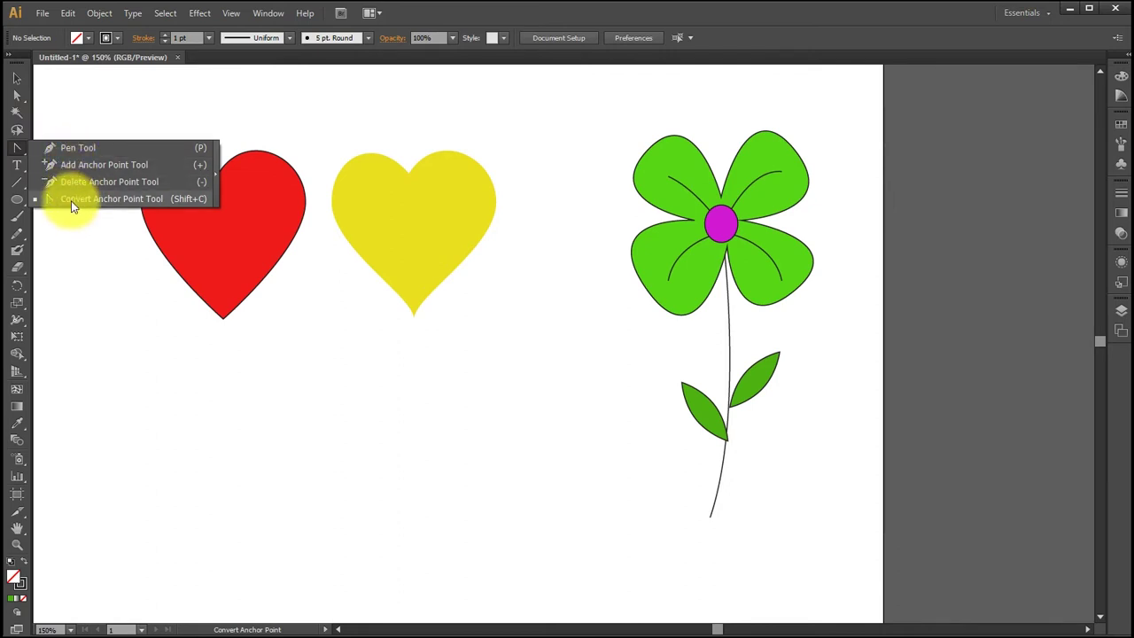
pyautogui.click(20, 202)
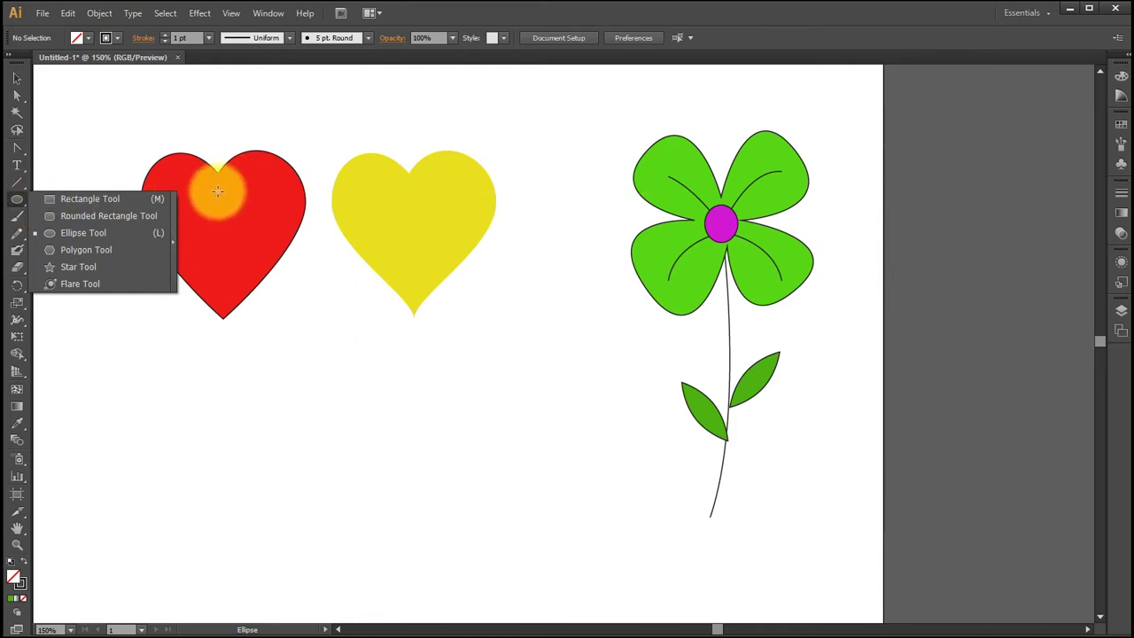
# Move the red heart, the yellow heart and the whole flower up the artboard to free space beneath them.
pyautogui.click(17, 81)
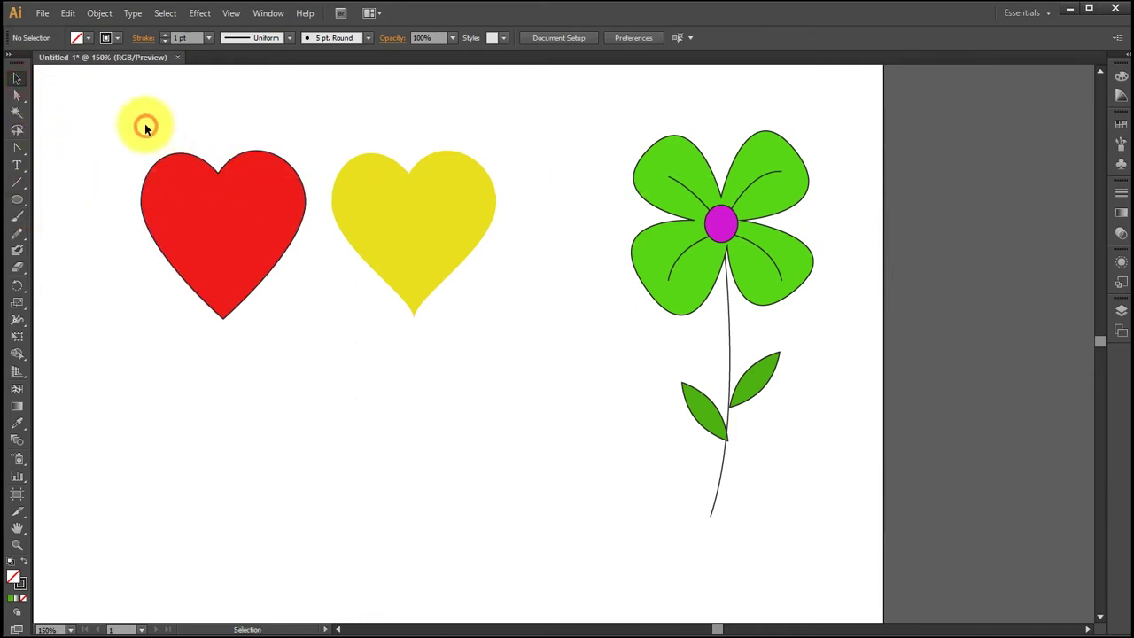
pyautogui.click(259, 297)
pyautogui.moveTo(242, 247); pyautogui.dragTo(237, 178)
pyautogui.moveTo(418, 246); pyautogui.dragTo(414, 171)
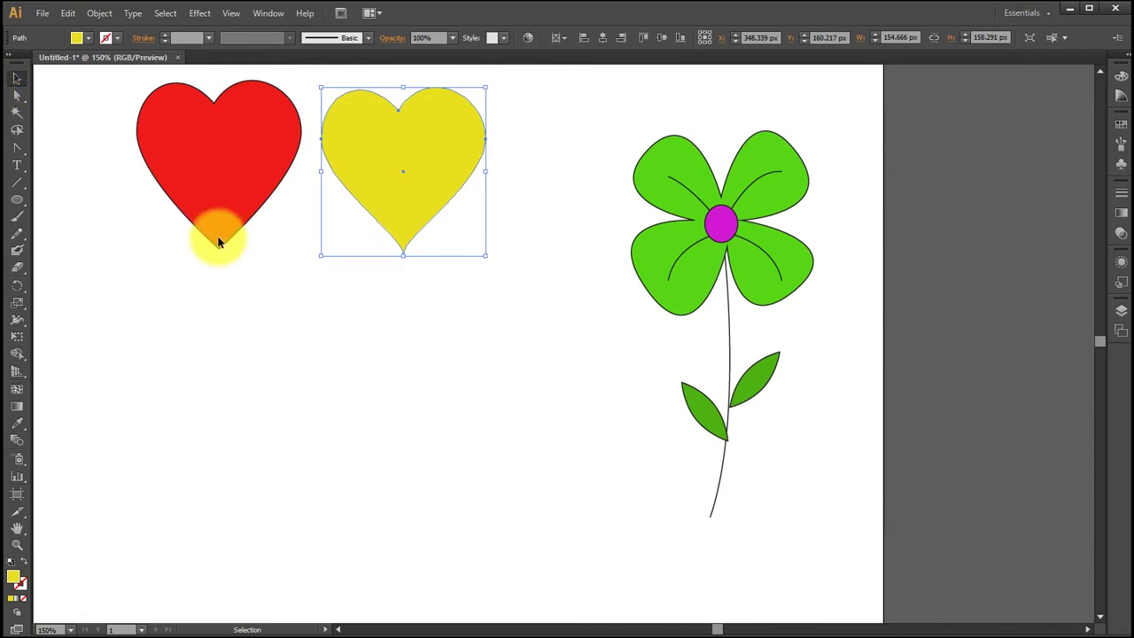
pyautogui.moveTo(625, 126); pyautogui.dragTo(788, 474)
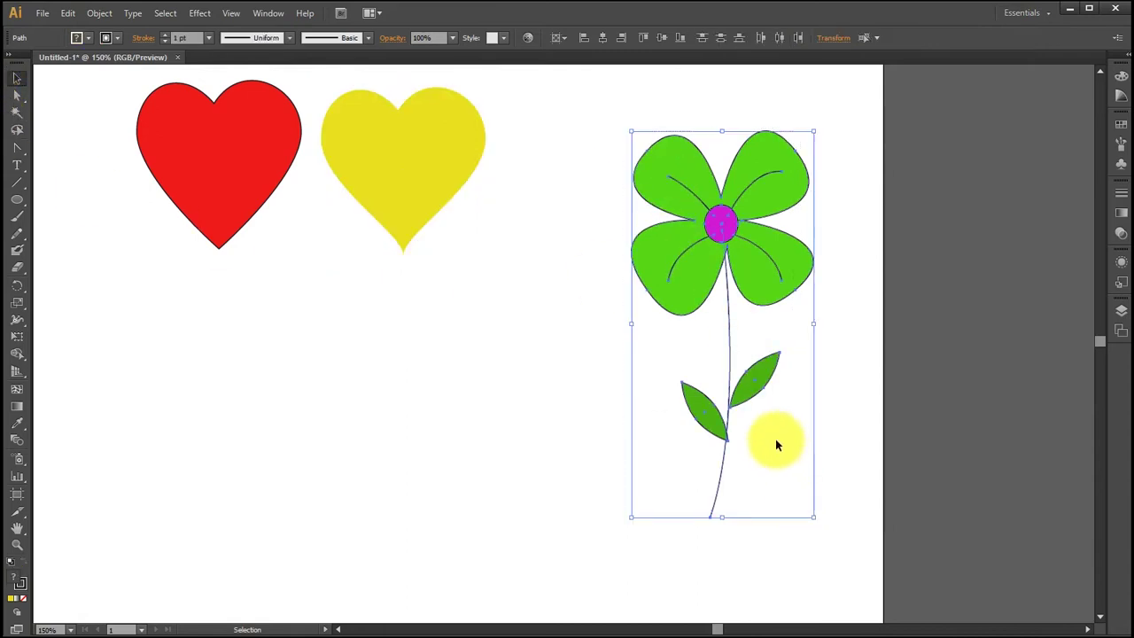
pyautogui.moveTo(757, 390); pyautogui.dragTo(750, 313)
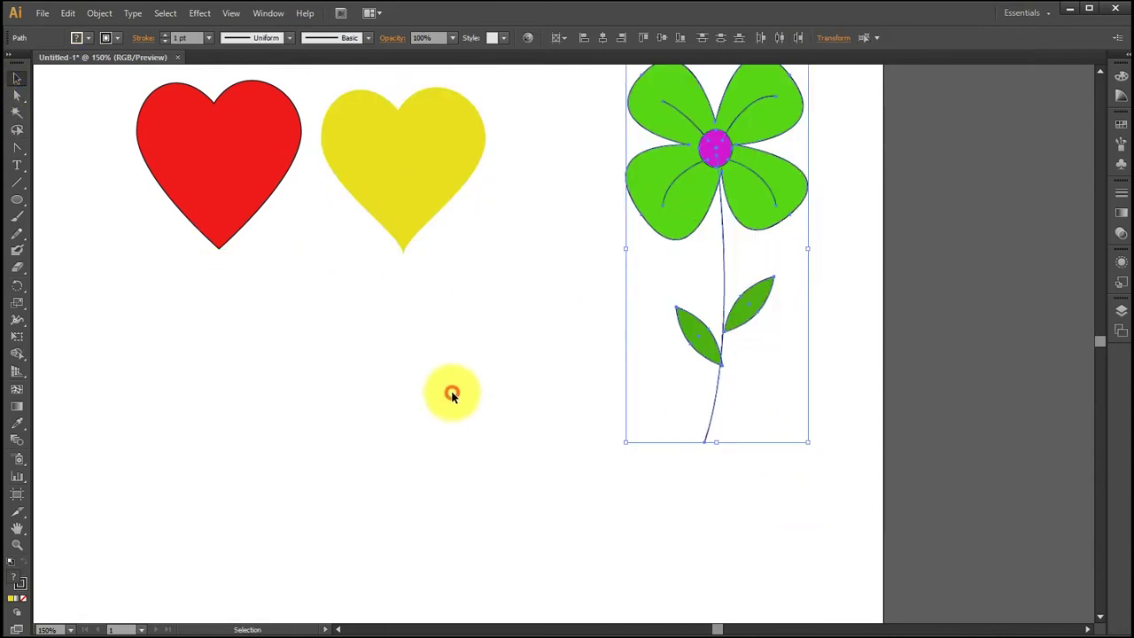
pyautogui.click(451, 393)
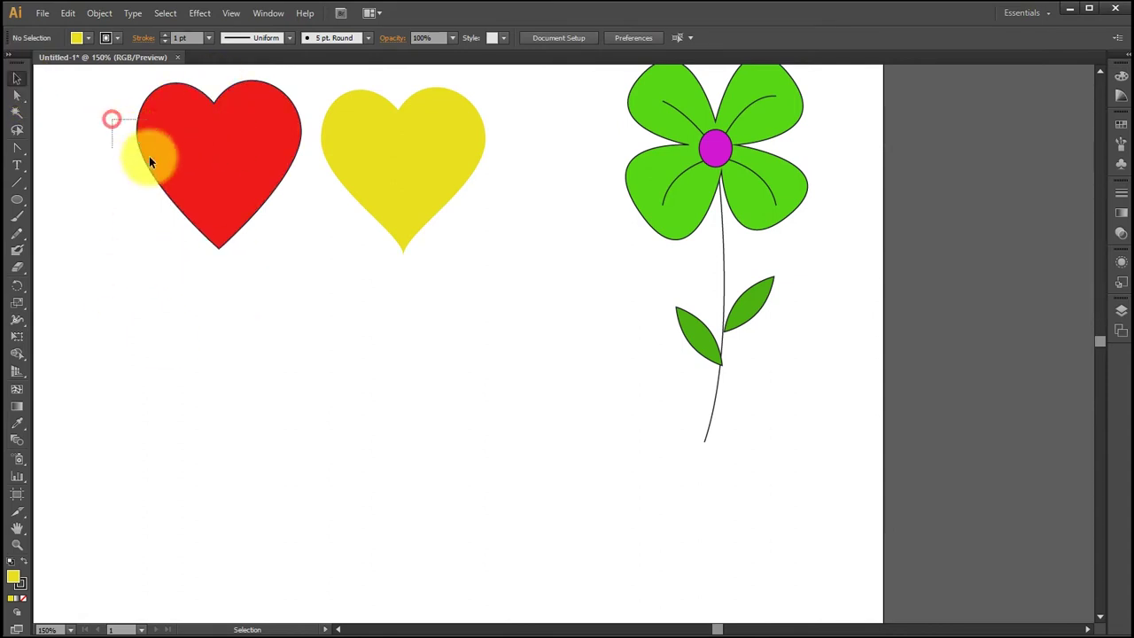
# Move the red heart toward the artboard's left edge and scale it down to about 129 by 136 px.
pyautogui.moveTo(150, 160); pyautogui.dragTo(157, 172)
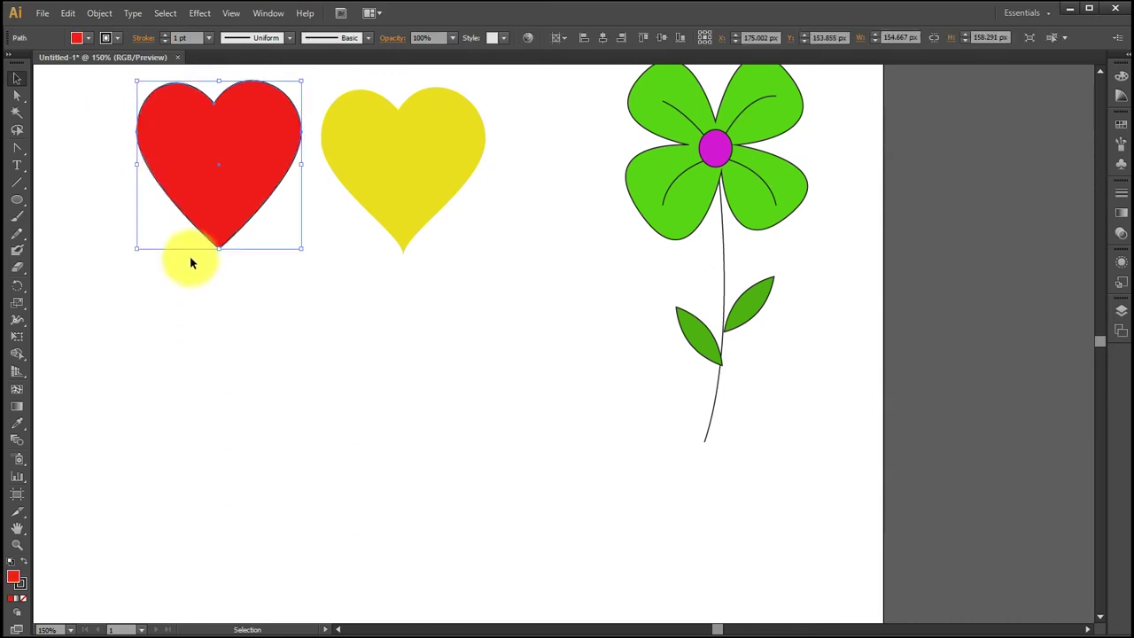
pyautogui.moveTo(253, 162); pyautogui.dragTo(219, 169)
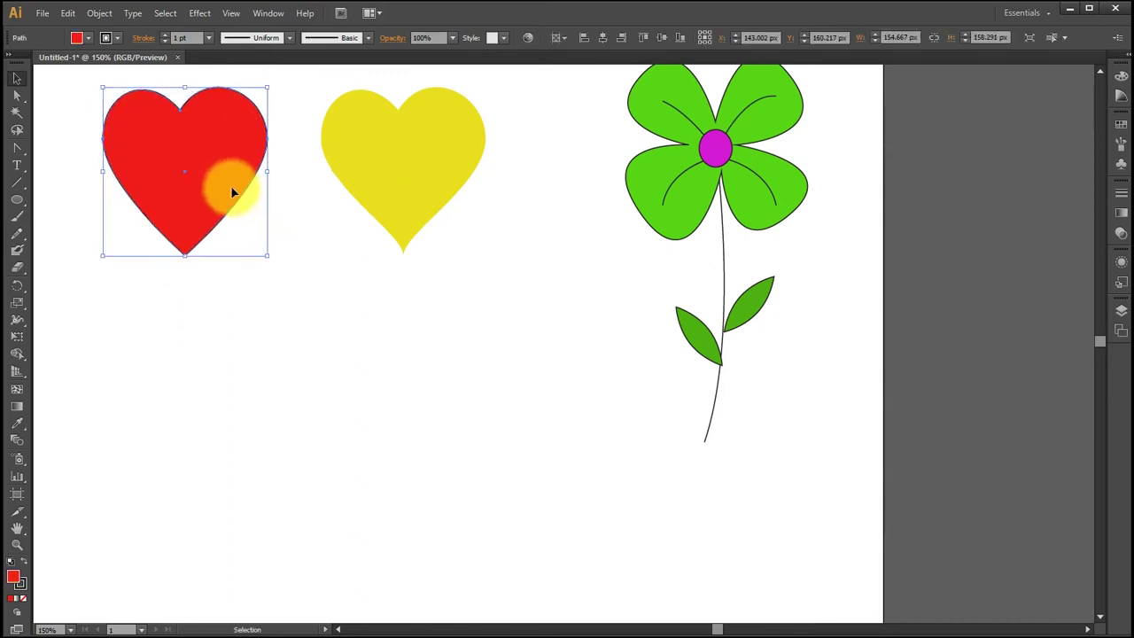
pyautogui.moveTo(267, 256); pyautogui.dragTo(239, 232)
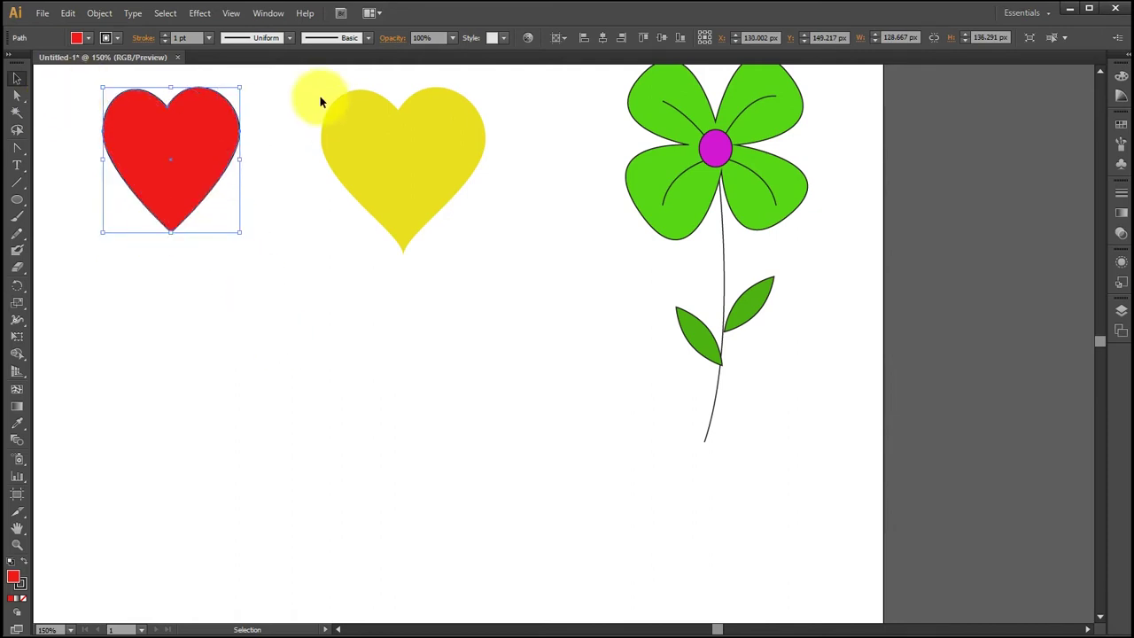
# Scale the yellow heart down to about 130 by 135 px and move it closer to the red heart.
pyautogui.moveTo(309, 101); pyautogui.dragTo(351, 161)
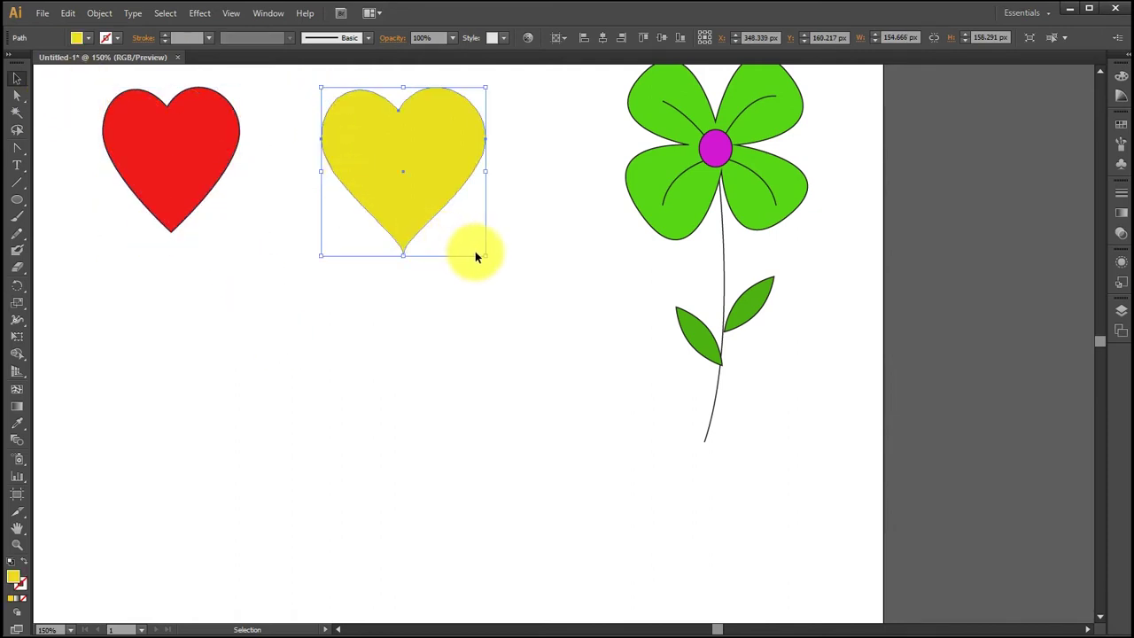
pyautogui.moveTo(484, 257); pyautogui.dragTo(458, 229)
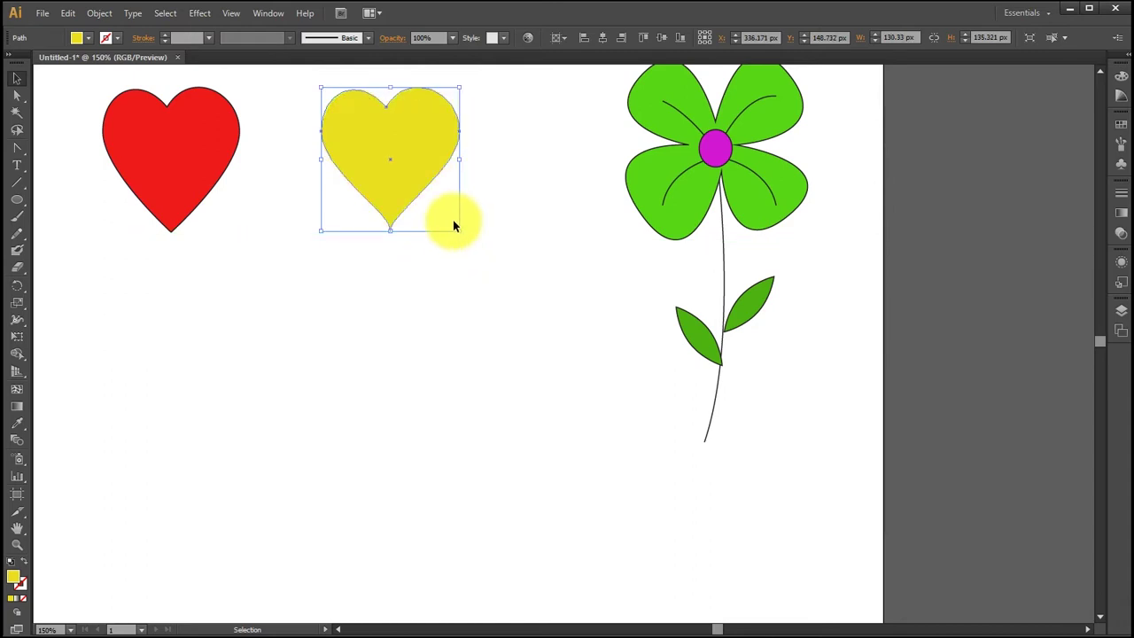
pyautogui.moveTo(413, 147); pyautogui.dragTo(378, 147)
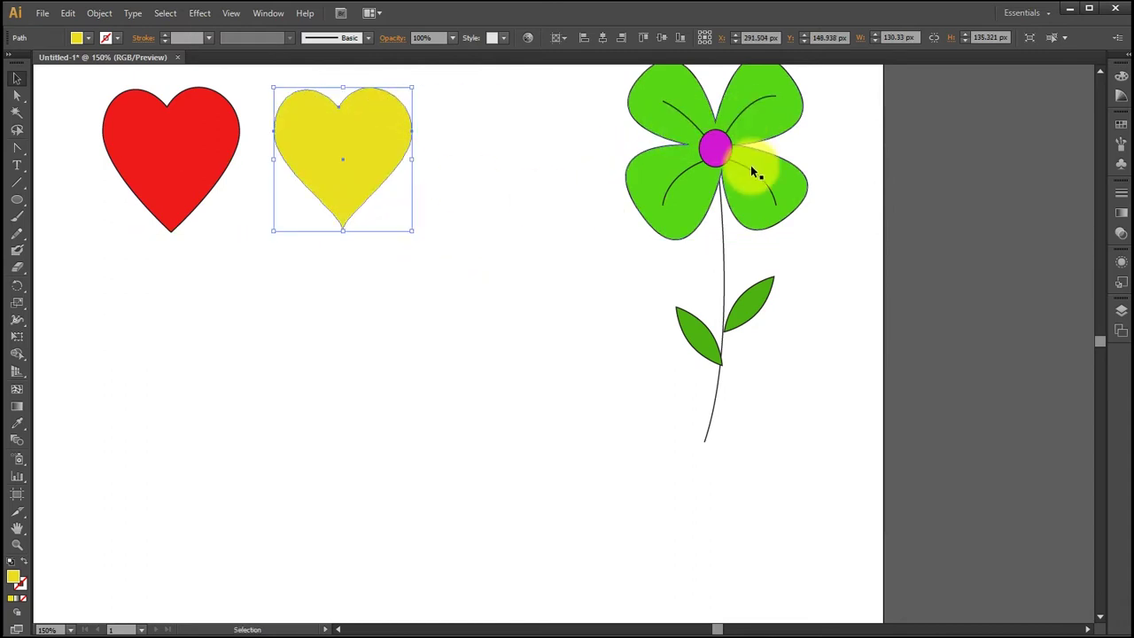
# Select all parts of the flower, scale it down slightly, and move it next to the yellow heart.
pyautogui.moveTo(609, 94); pyautogui.dragTo(760, 399)
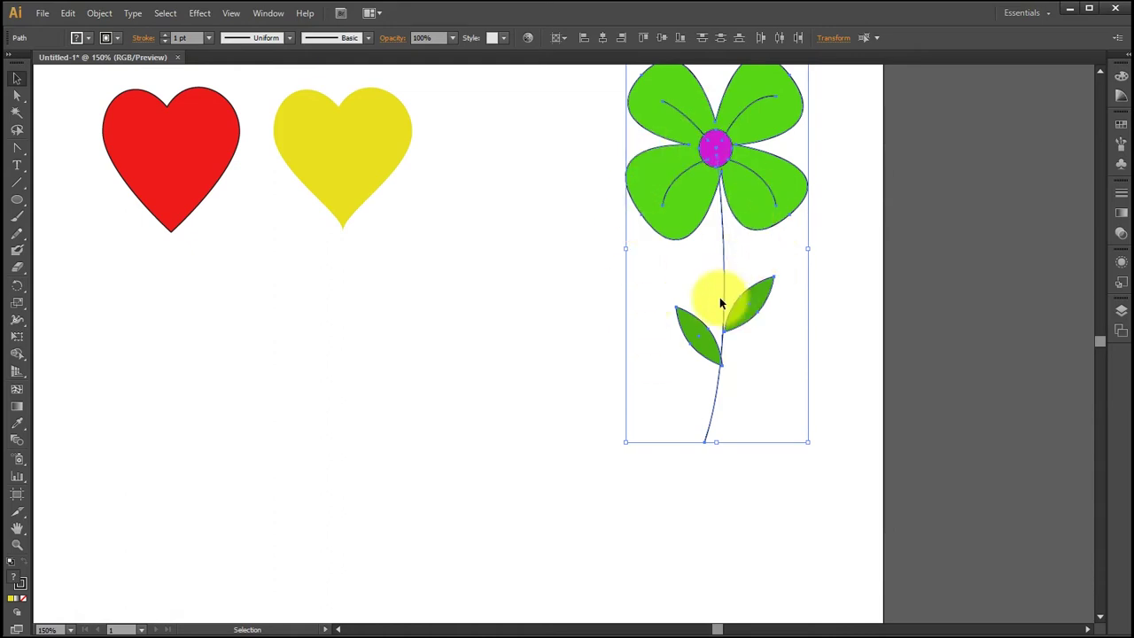
pyautogui.click(99, 13)
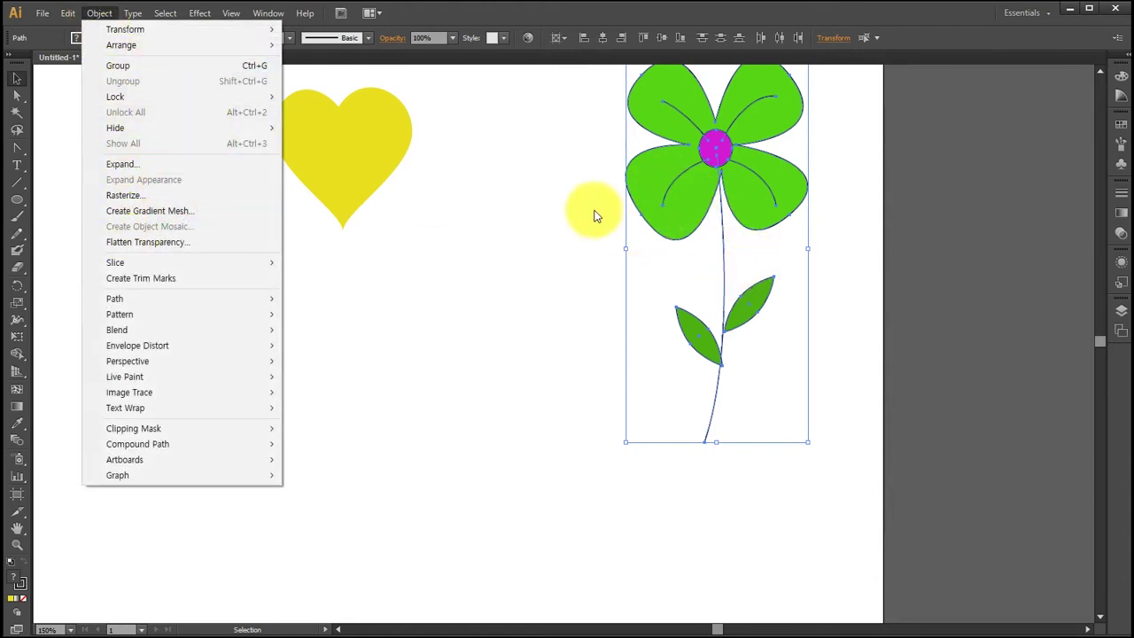
pyautogui.click(99, 13)
pyautogui.click(100, 13)
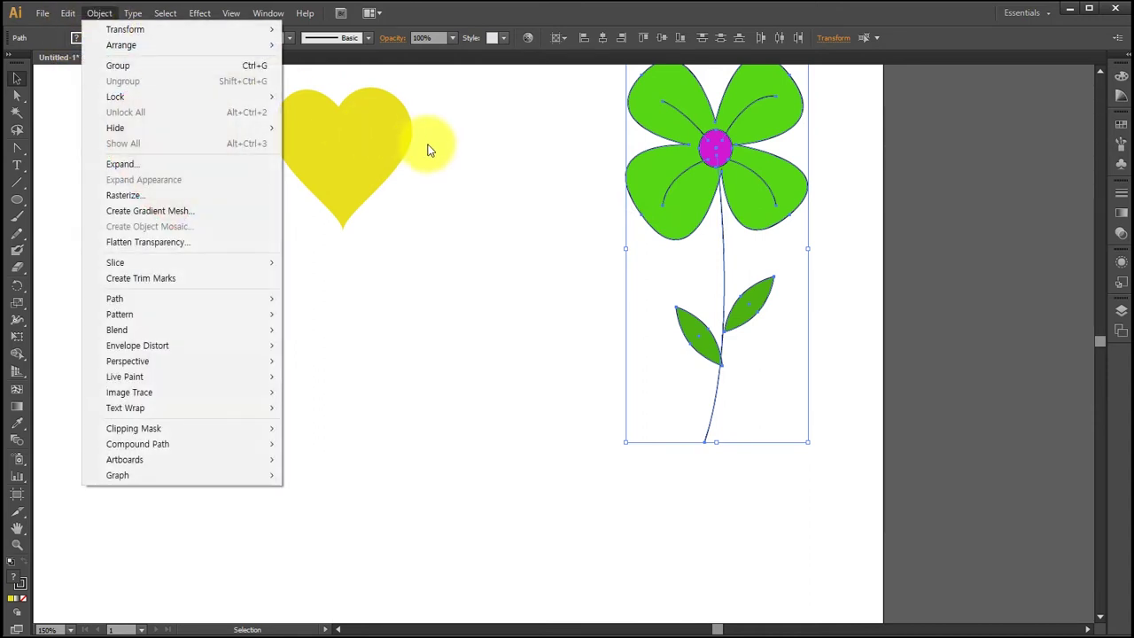
pyautogui.click(554, 22)
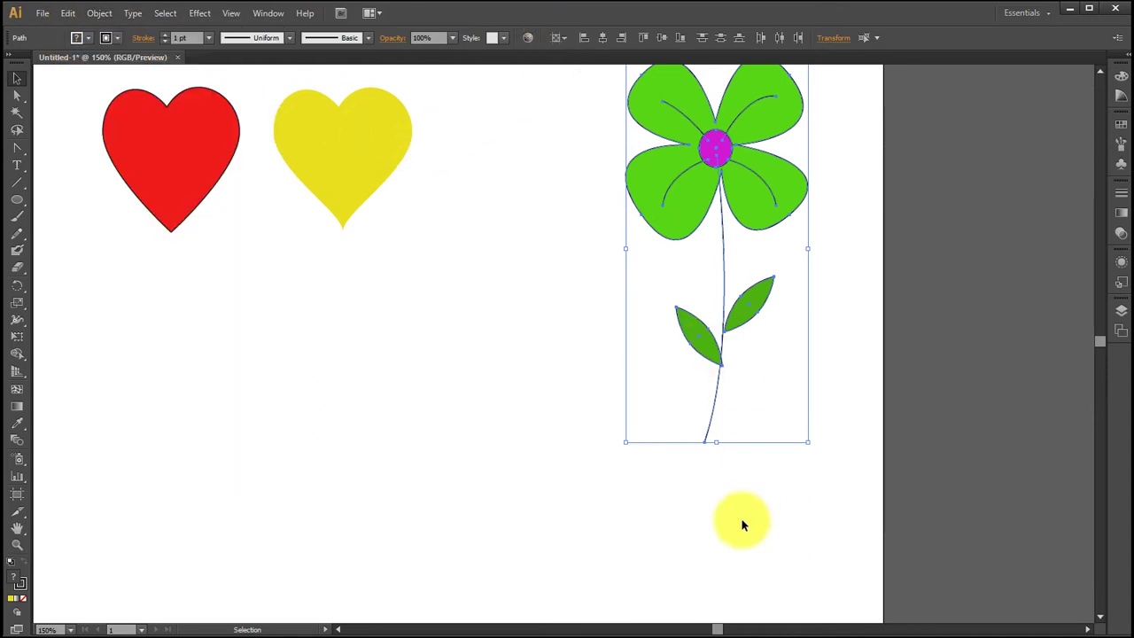
pyautogui.moveTo(808, 442); pyautogui.dragTo(780, 399)
pyautogui.moveTo(739, 178); pyautogui.dragTo(578, 175)
pyautogui.click(430, 279)
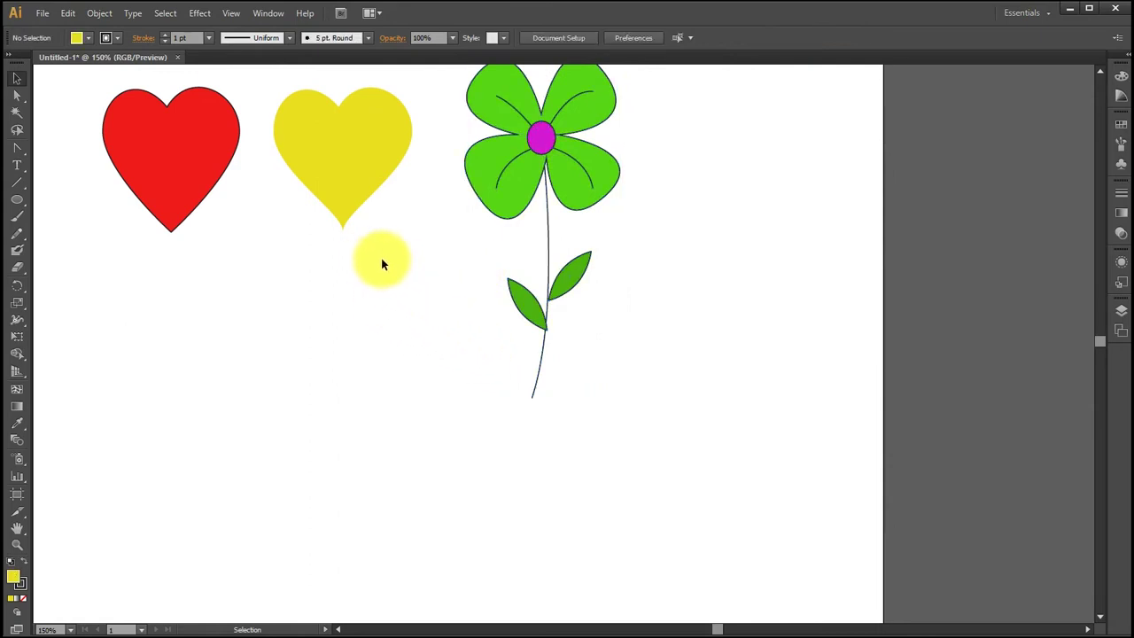
# Draw a circle about 139 px in diameter with the Ellipse tool in the empty area below the red heart.
pyautogui.click(20, 202)
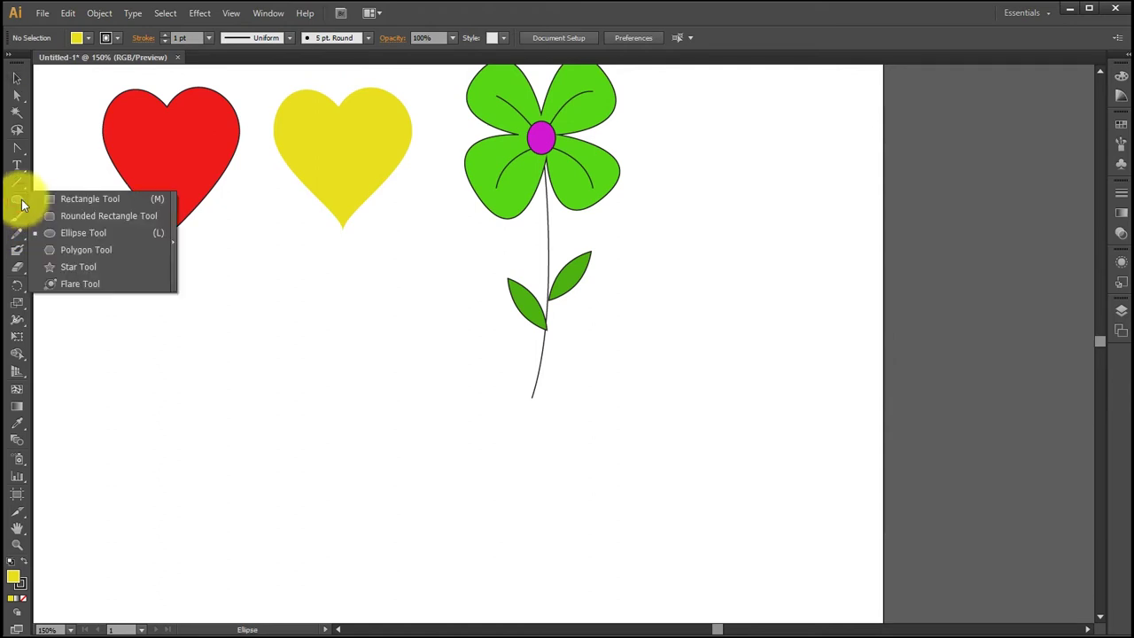
pyautogui.click(60, 230)
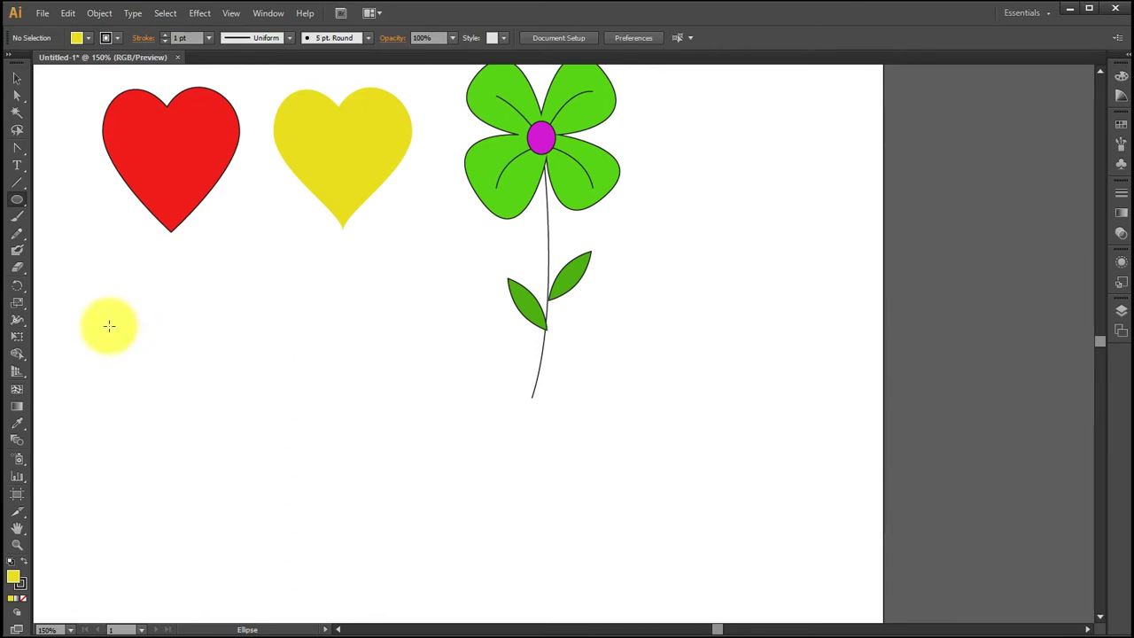
pyautogui.moveTo(109, 326); pyautogui.dragTo(221, 469)
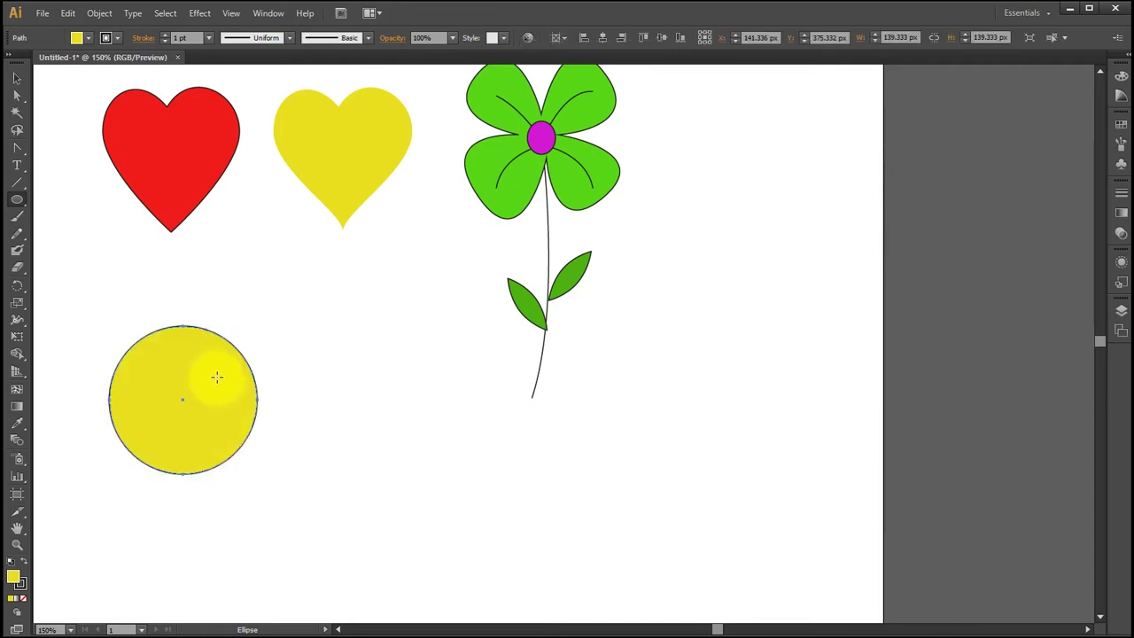
# Select only the circle's top anchor point with the Direct Selection tool.
pyautogui.click(19, 97)
pyautogui.click(84, 94)
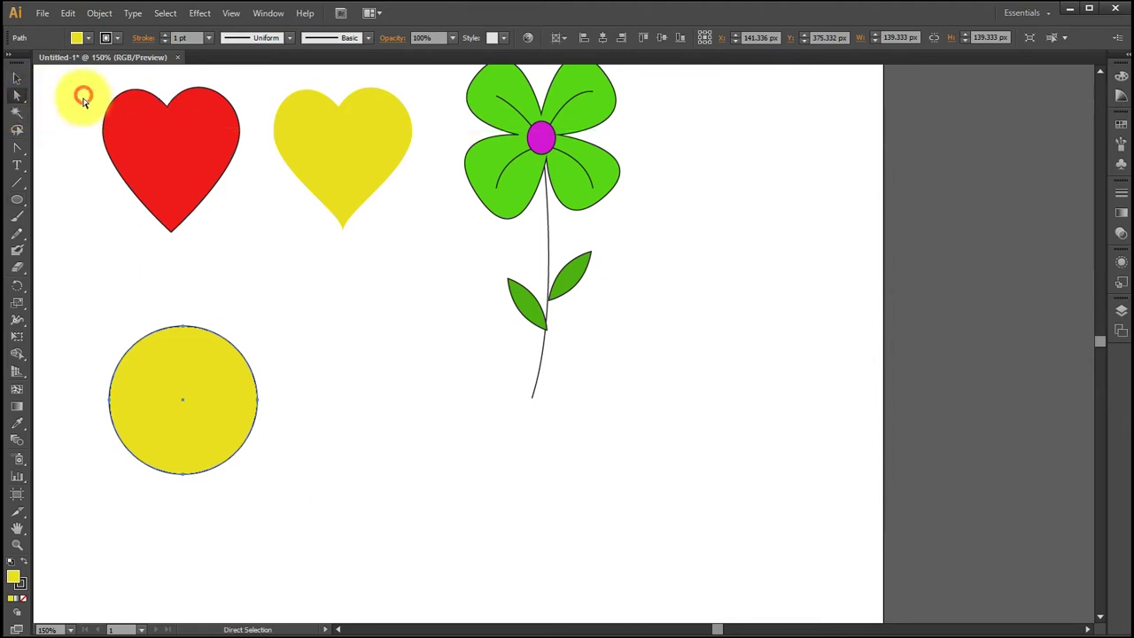
pyautogui.moveTo(167, 307); pyautogui.dragTo(195, 349)
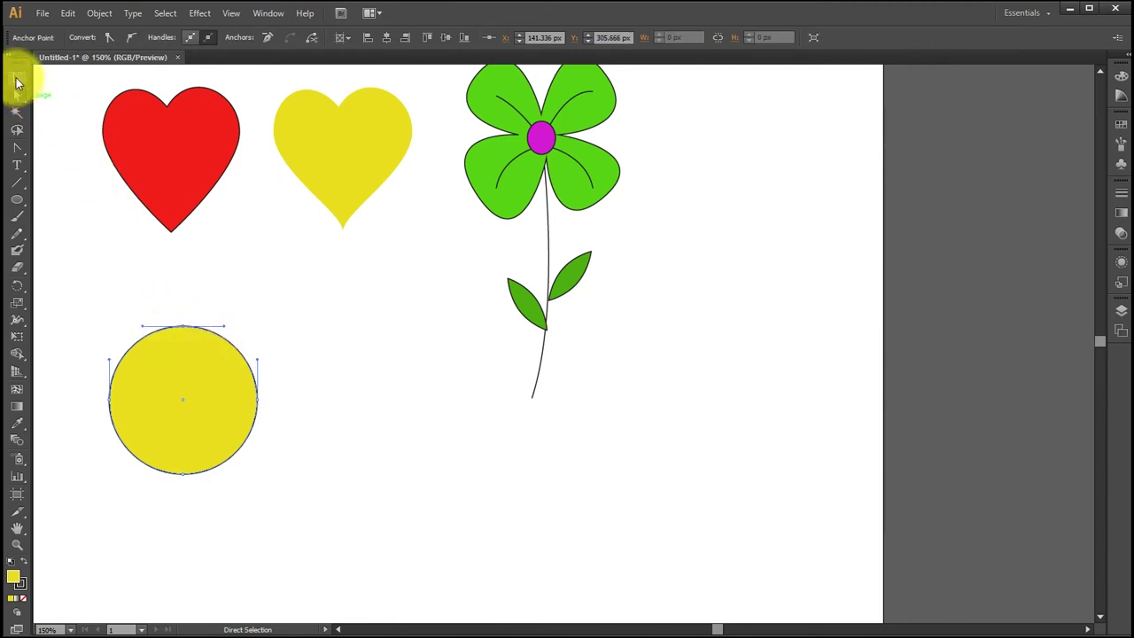
# Try stretching the whole circle upward to a height of about 160 px with the Selection tool, and undo it.
pyautogui.click(17, 81)
pyautogui.click(184, 324)
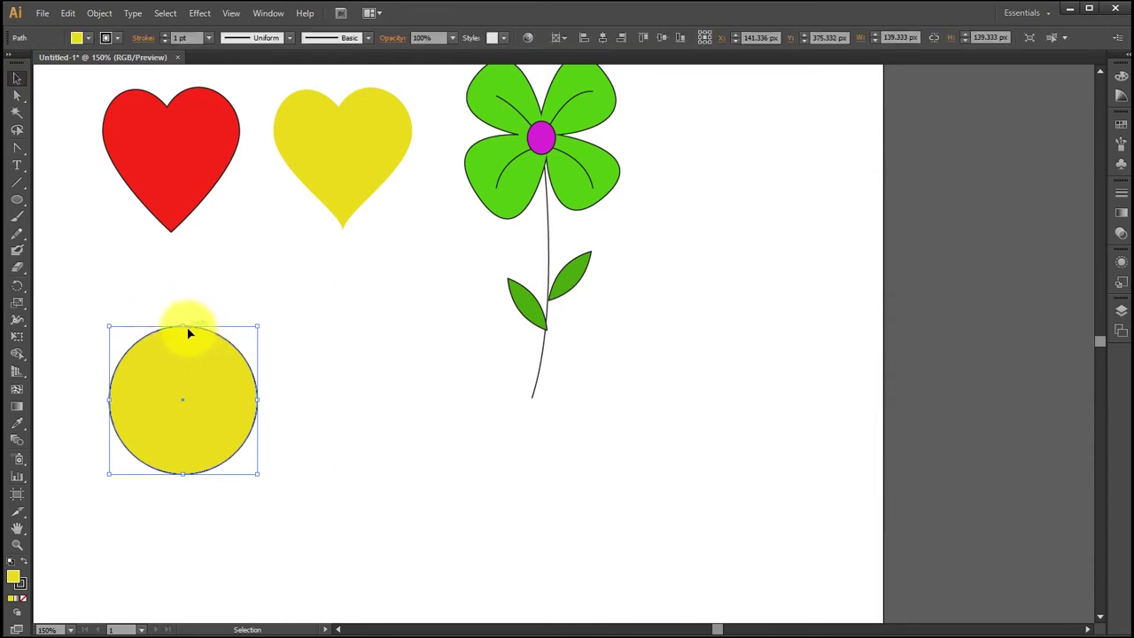
pyautogui.moveTo(181, 327); pyautogui.dragTo(181, 303)
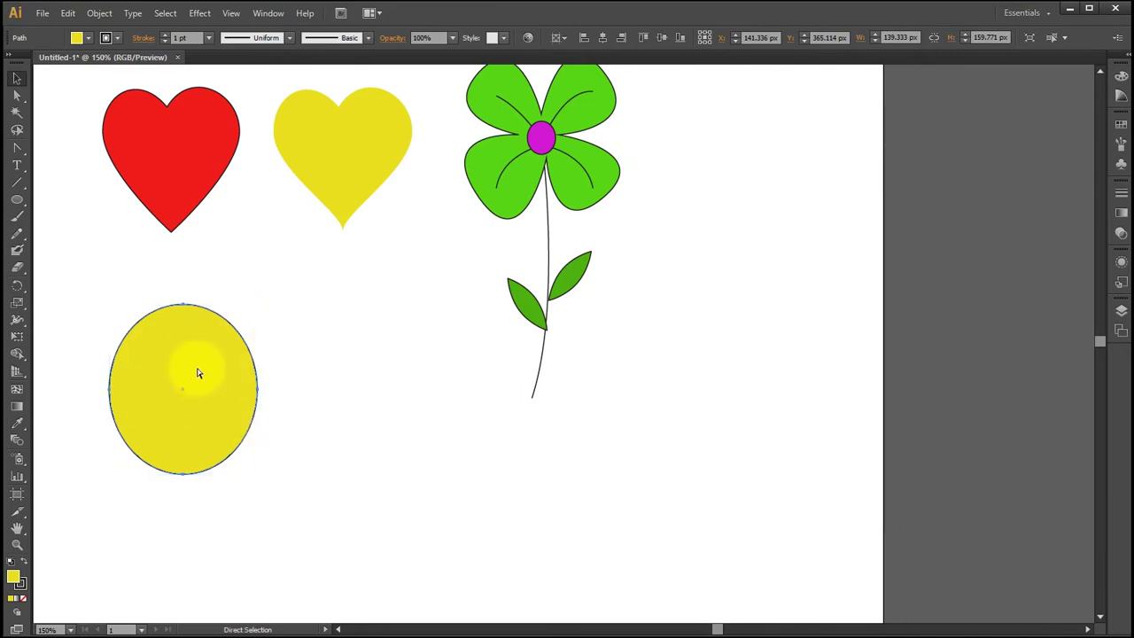
pyautogui.hotkey('ctrl', 'z')
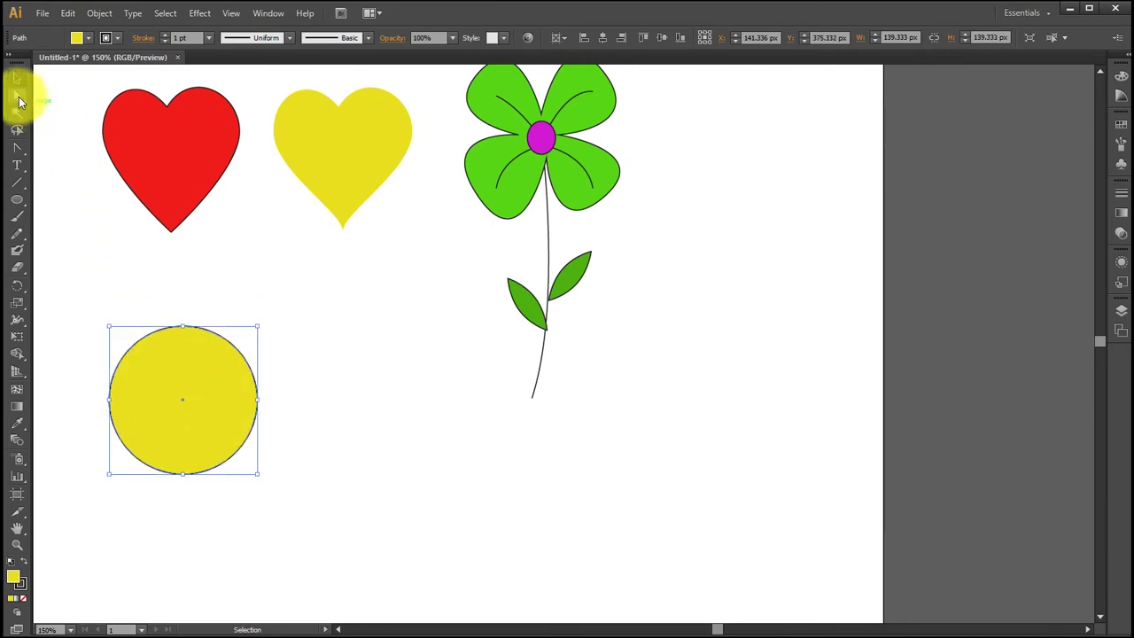
# Return to the Direct Selection tool and reselect the circle's top anchor point to show its direction handles.
pyautogui.click(17, 95)
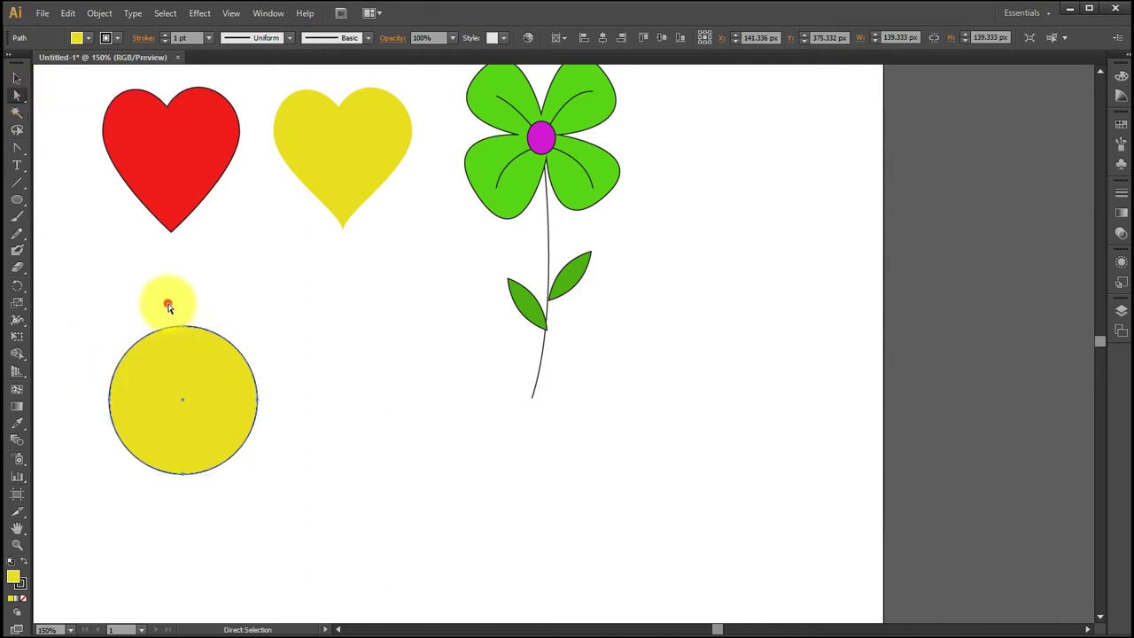
pyautogui.moveTo(168, 306); pyautogui.dragTo(200, 341)
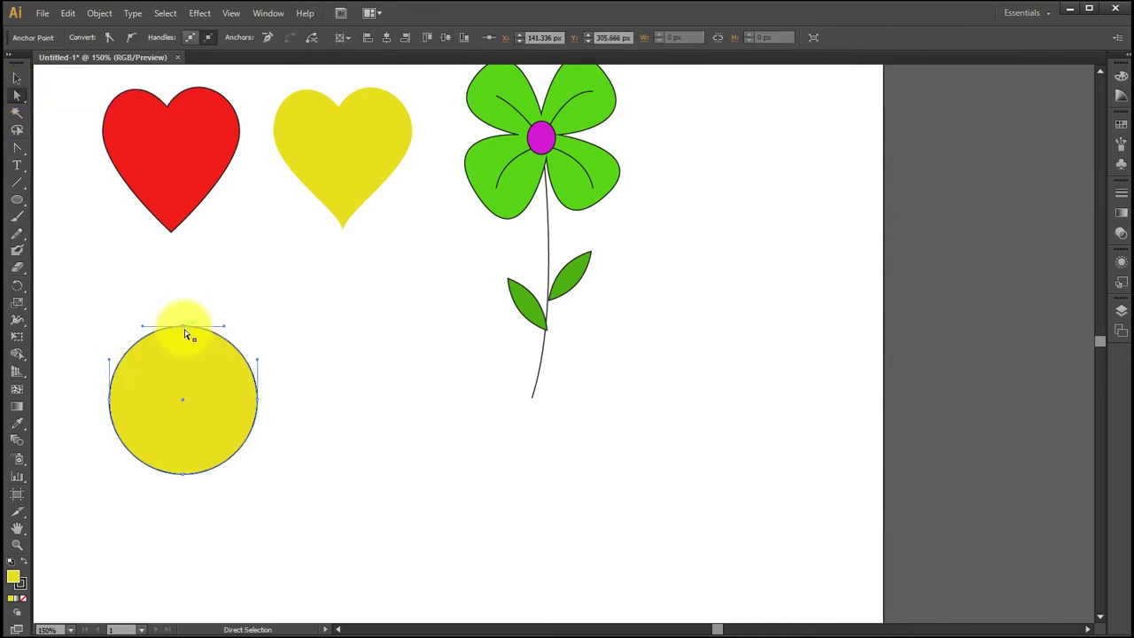
pyautogui.click(184, 333)
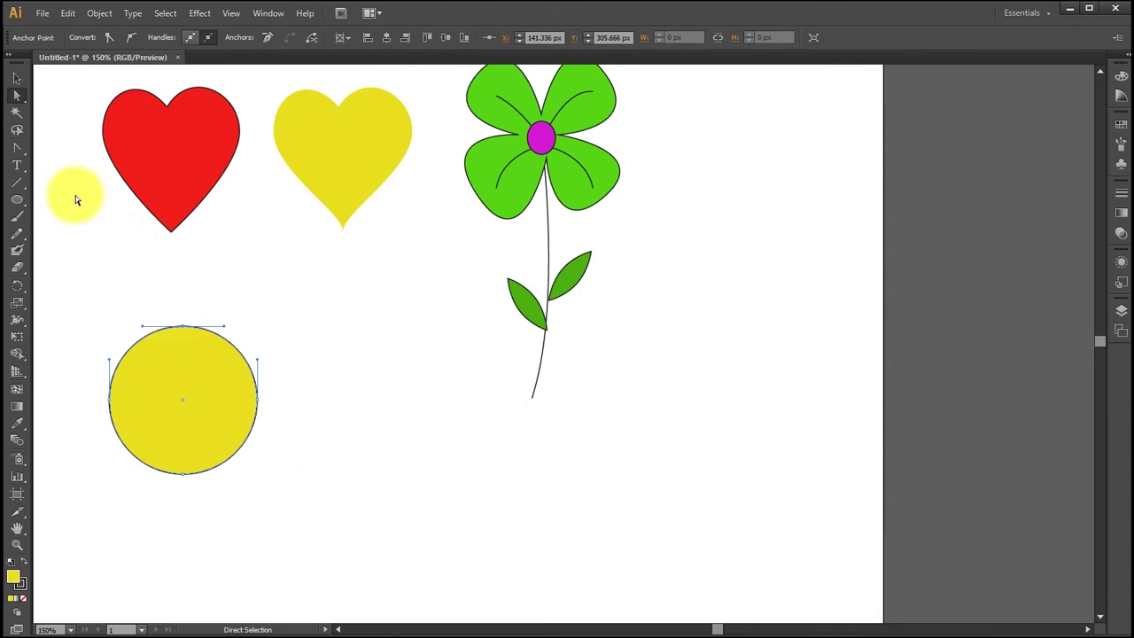
# Draw a straight horizontal path about 167 px long with the Pen tool, below the flower stem and beside the circle.
pyautogui.moveTo(22, 153); pyautogui.dragTo(75, 150)
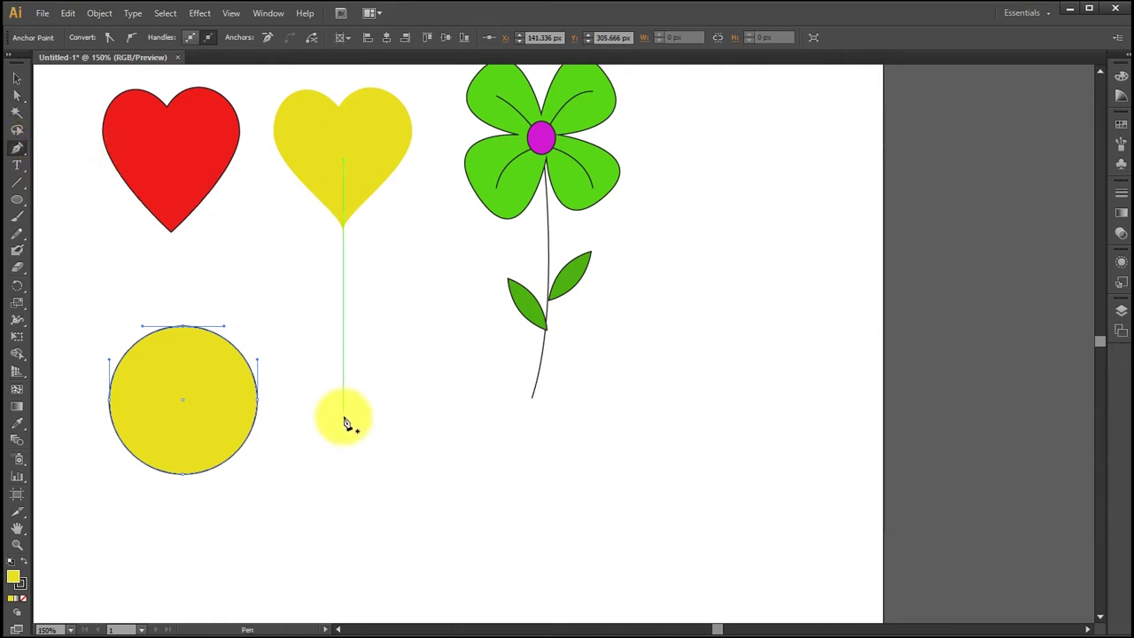
pyautogui.click(337, 446)
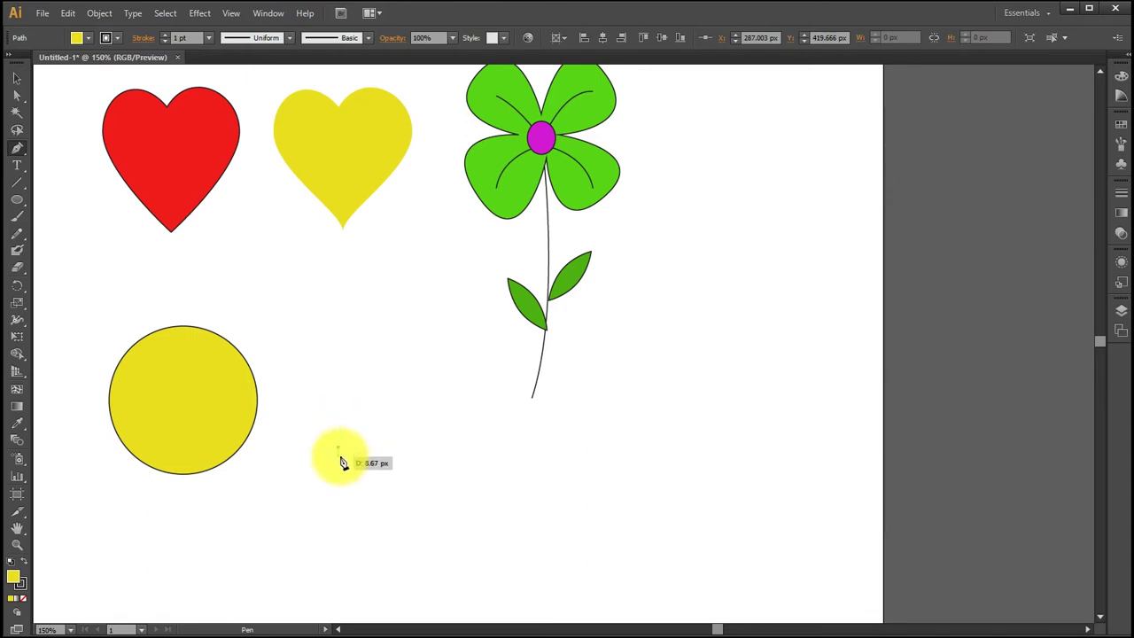
pyautogui.click(515, 448)
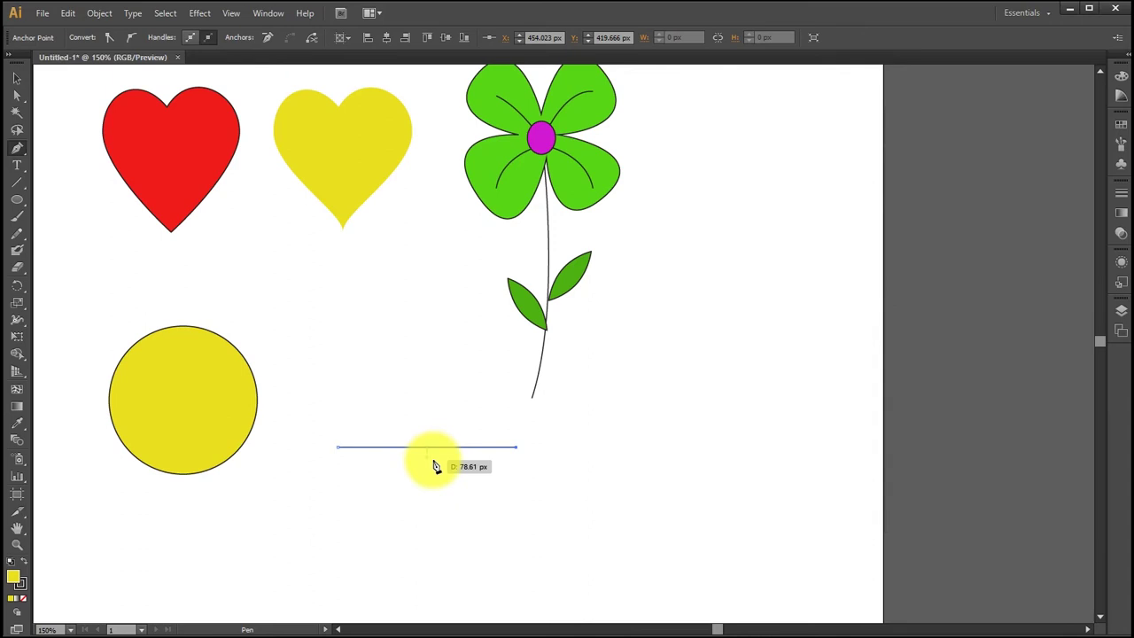
pyautogui.click(17, 78)
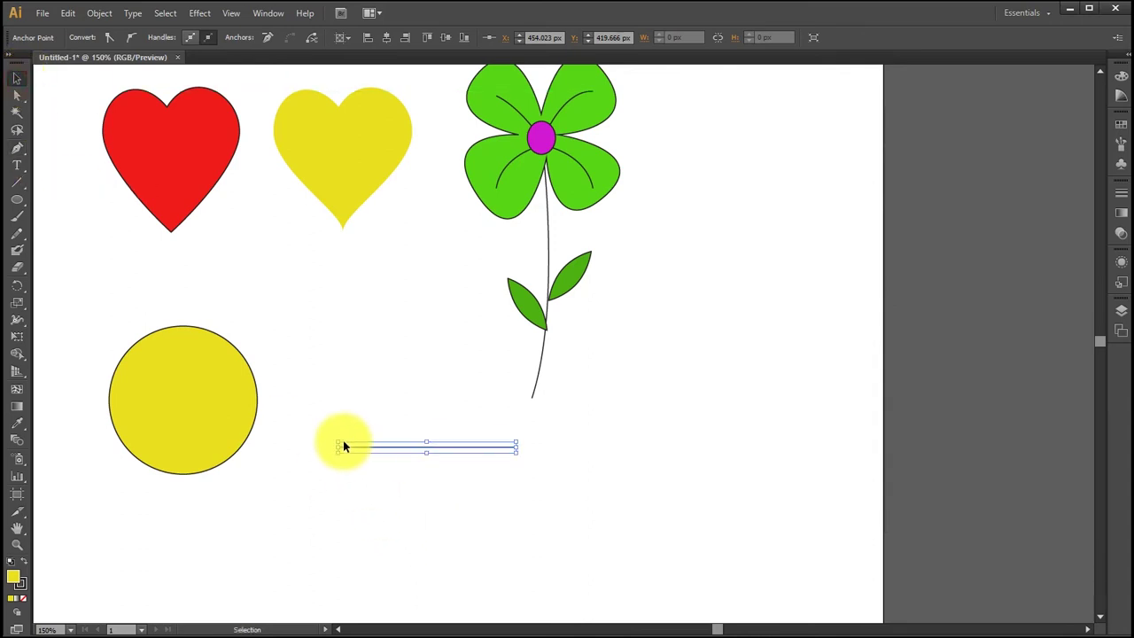
# Select the straight horizontal path by enclosing one end with the Selection tool and move the whole path slightly up and to the left.
pyautogui.click(330, 421)
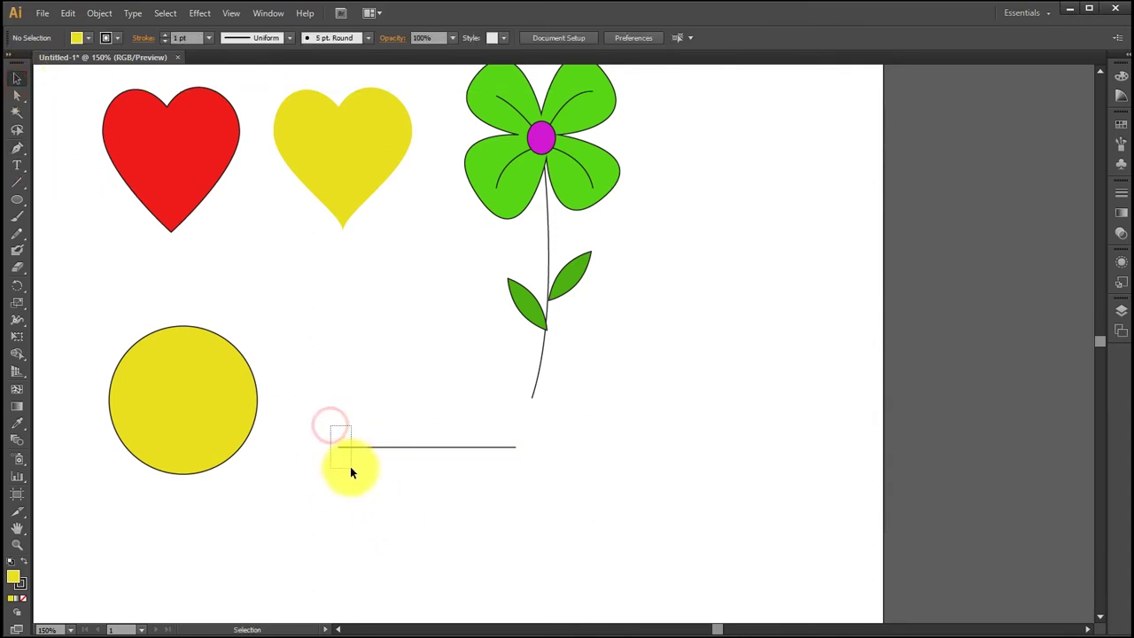
pyautogui.moveTo(350, 466); pyautogui.dragTo(350, 466)
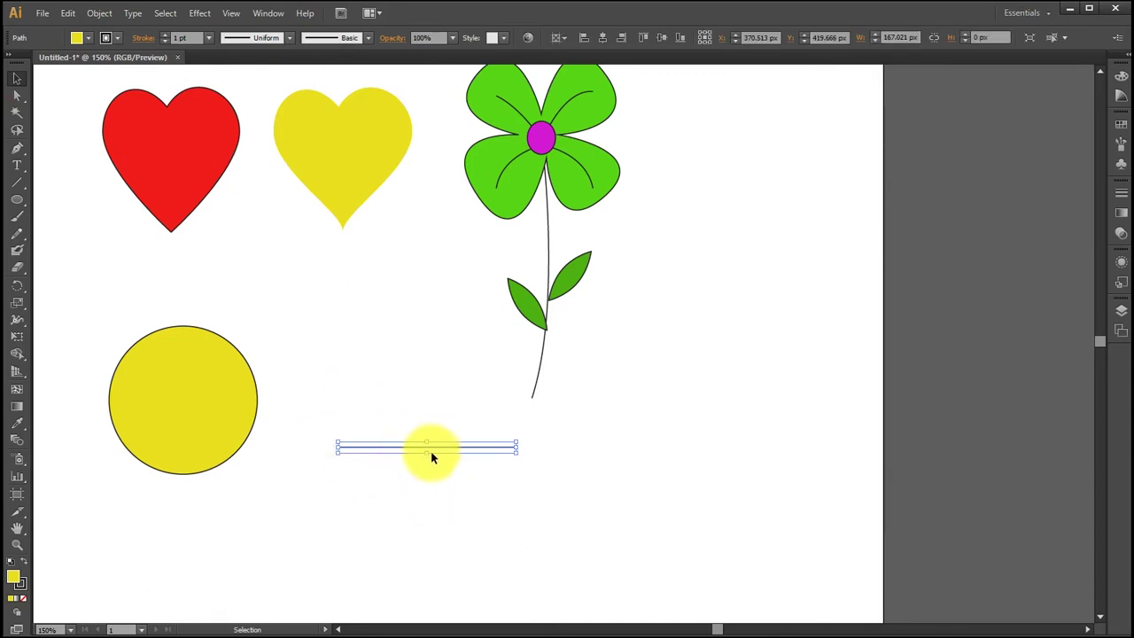
pyautogui.moveTo(403, 454)
pyautogui.mouseDown()
pyautogui.moveTo(464, 456)
pyautogui.moveTo(392, 452)
pyautogui.mouseUp()
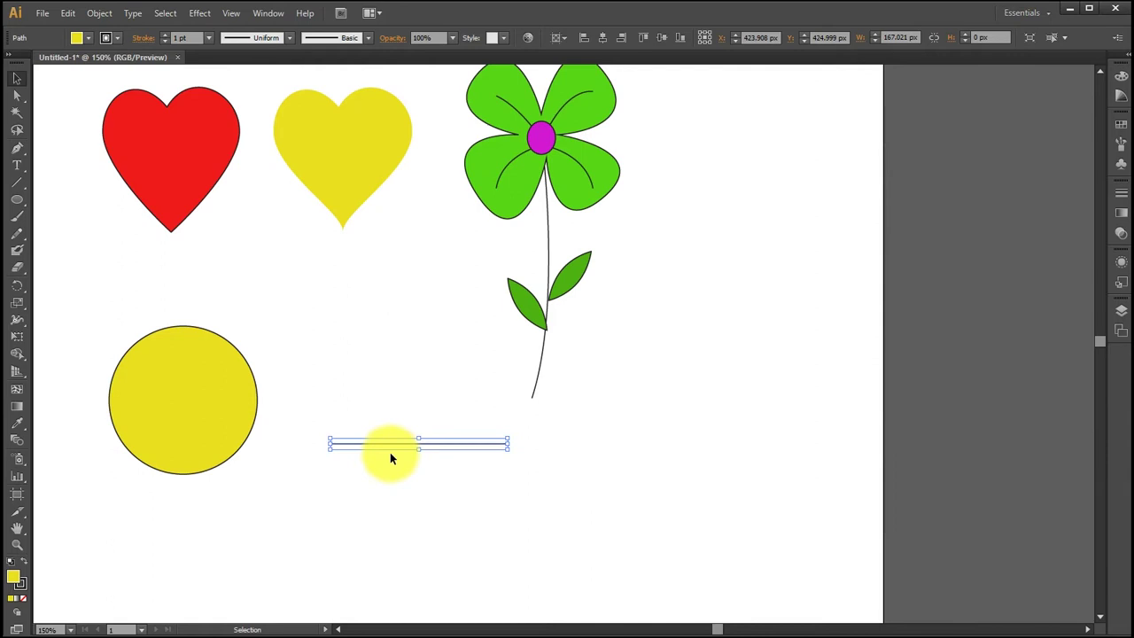
# Extend the horizontal path slightly by moving only its right anchor point with the Direct Selection tool.
pyautogui.click(18, 96)
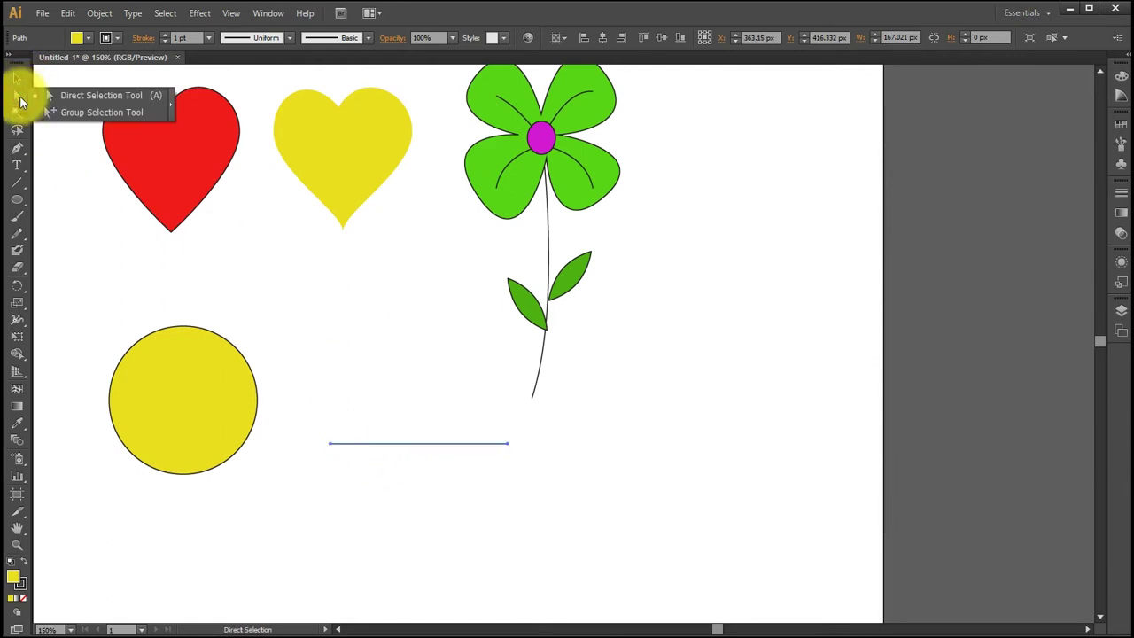
pyautogui.click(503, 443)
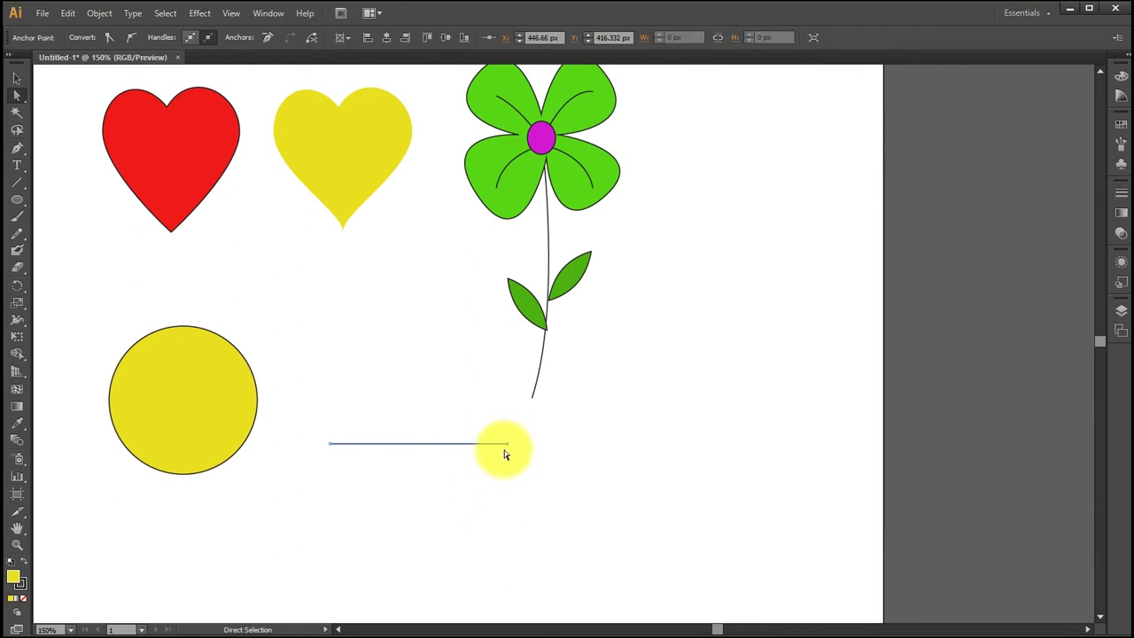
pyautogui.moveTo(507, 444); pyautogui.dragTo(510, 478)
pyautogui.moveTo(512, 485); pyautogui.dragTo(518, 443)
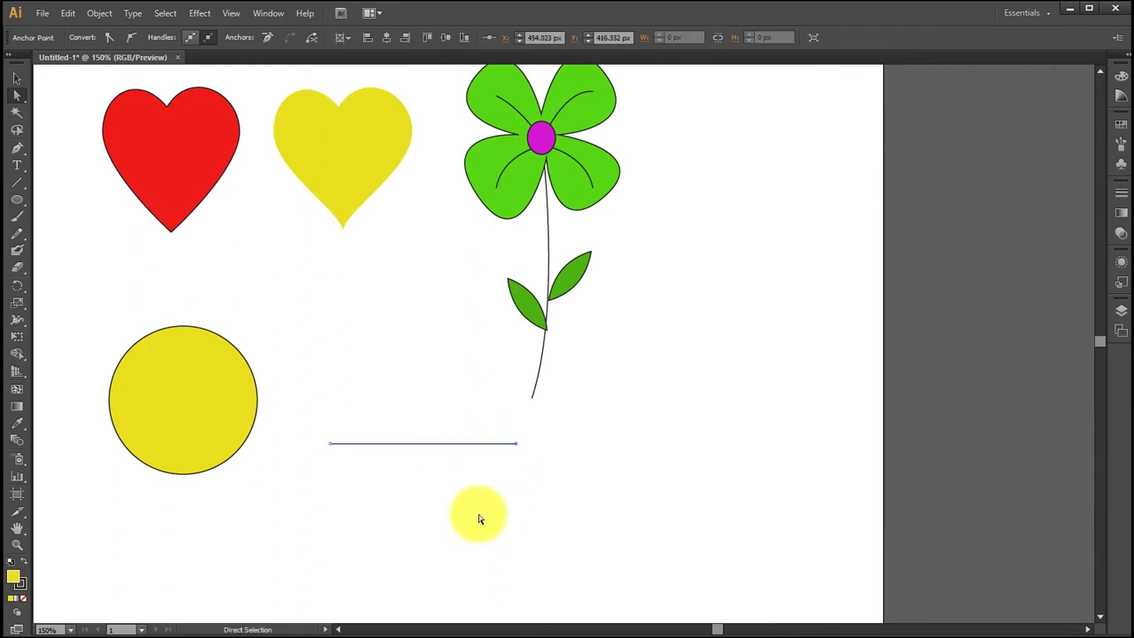
# Select the whole horizontal path with the Selection tool and delete it.
pyautogui.click(18, 82)
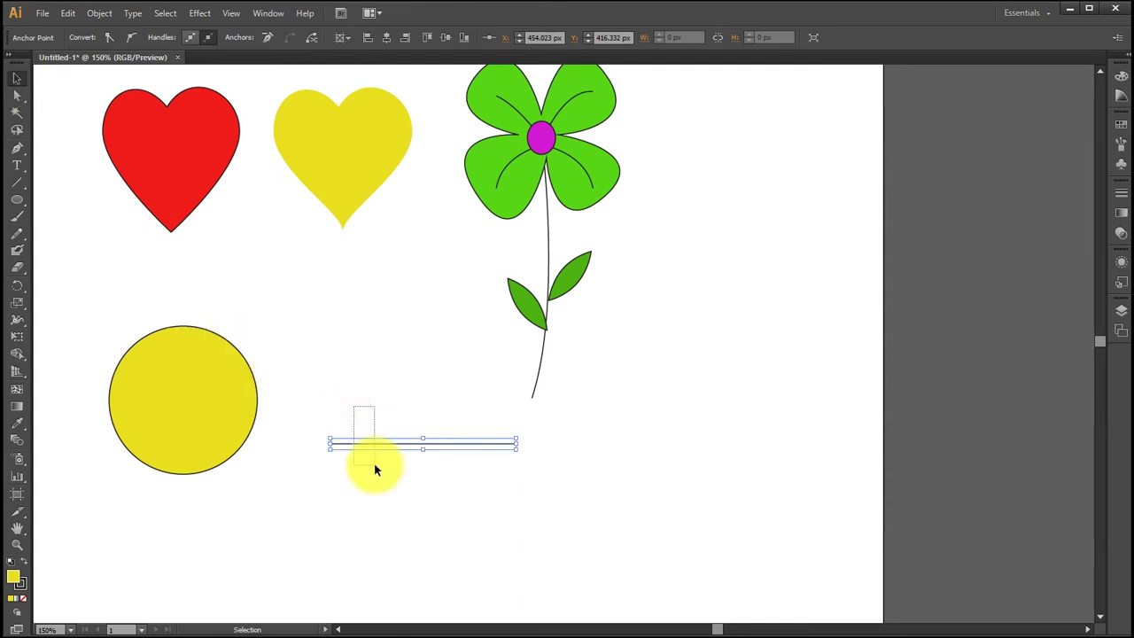
pyautogui.press('Delete')
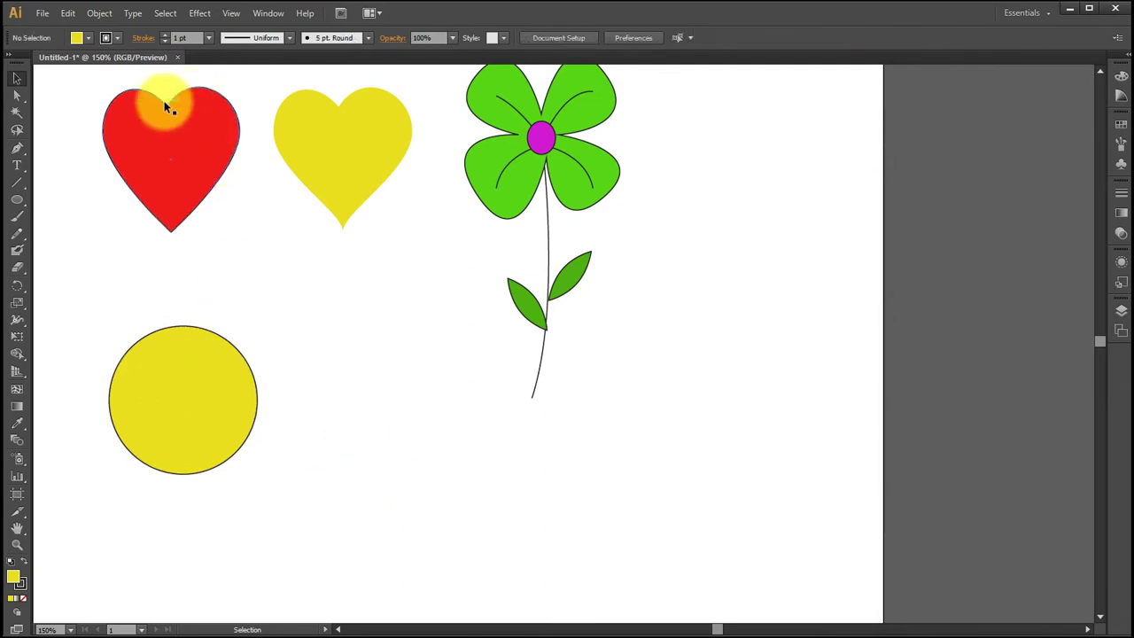
# Move only the circle's top anchor point down to about Y 358 px with the Direct Selection tool, denting its upper edge.
pyautogui.moveTo(19, 97); pyautogui.dragTo(78, 98)
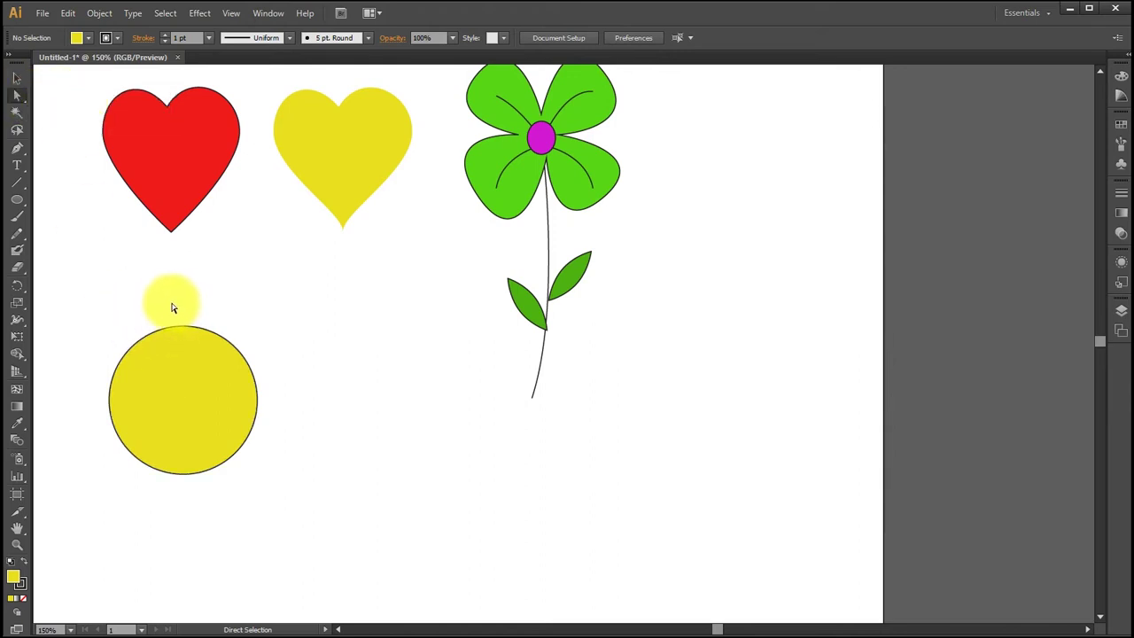
pyautogui.moveTo(169, 301); pyautogui.dragTo(197, 355)
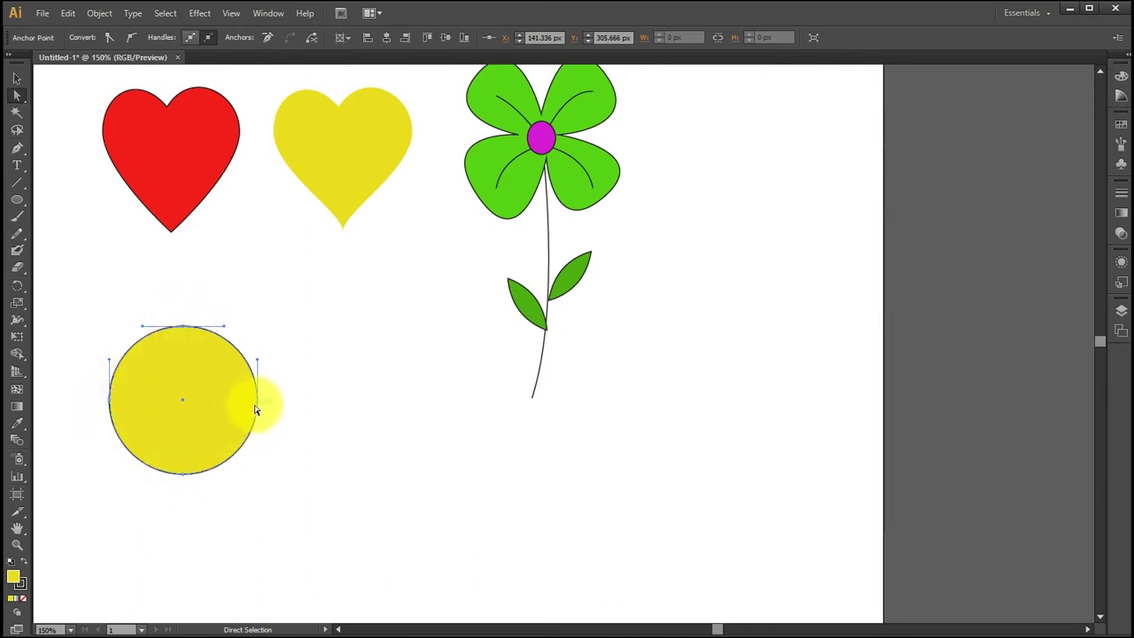
pyautogui.click(174, 321)
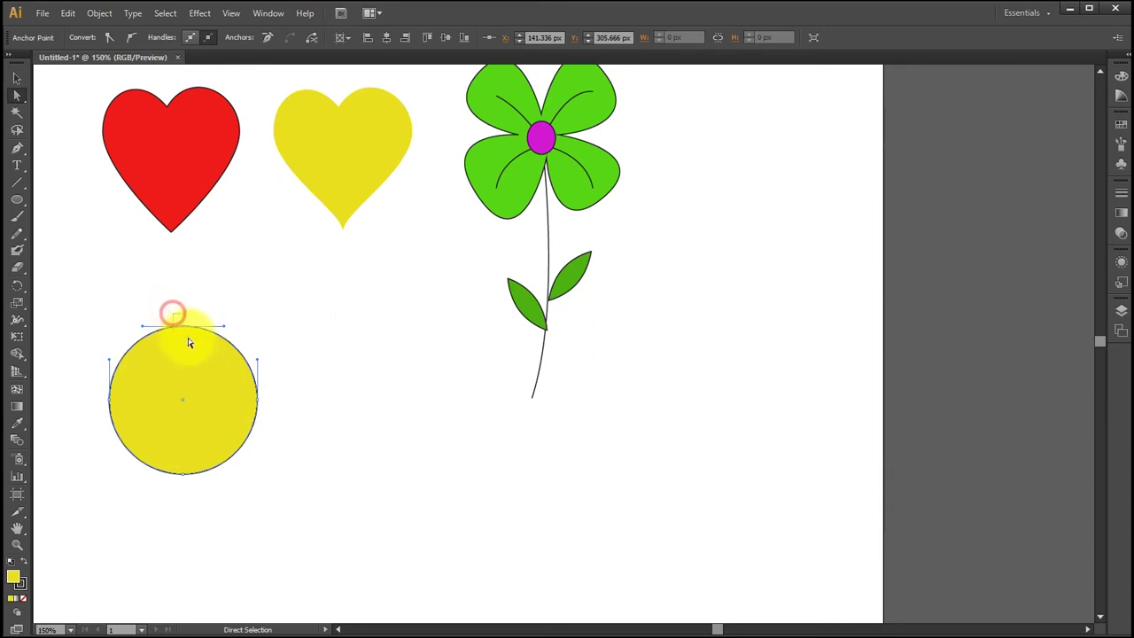
pyautogui.moveTo(182, 336)
pyautogui.mouseDown()
pyautogui.moveTo(184, 326)
pyautogui.moveTo(182, 383)
pyautogui.moveTo(213, 369)
pyautogui.moveTo(192, 398)
pyautogui.mouseUp()
pyautogui.hotkey('ctrl', 'z')
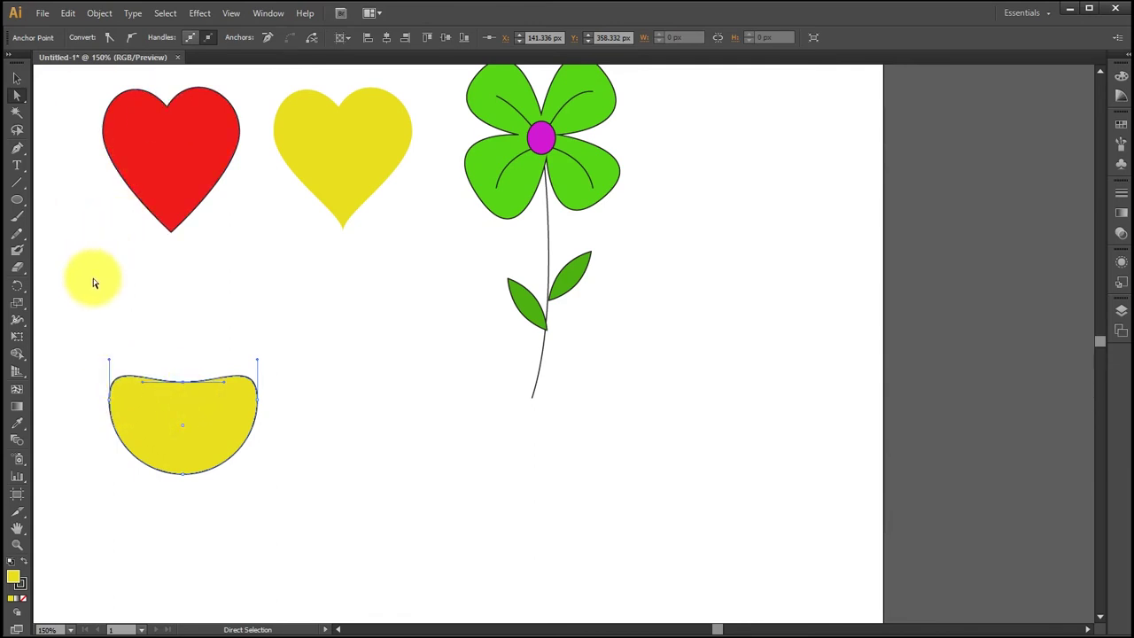
pyautogui.moveTo(141, 385)
pyautogui.mouseDown()
pyautogui.moveTo(227, 390)
pyautogui.moveTo(134, 386)
pyautogui.mouseUp()
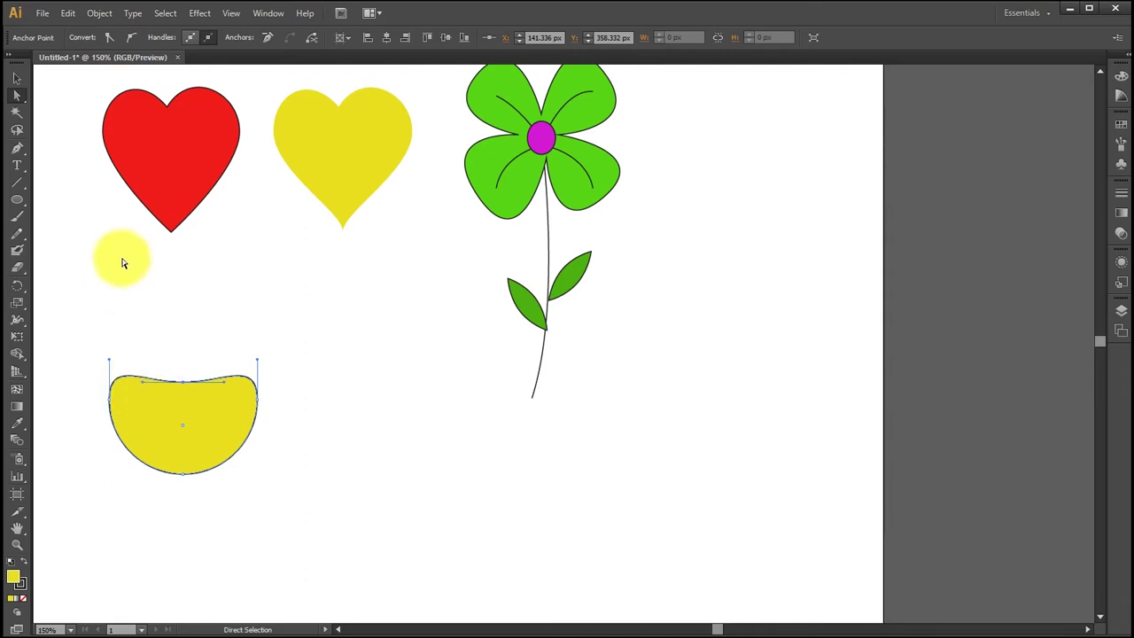
# Draw an open Pen path about 410 px wide below the flower, with one straight segment followed by two curved segments.
pyautogui.click(17, 150)
pyautogui.click(55, 147)
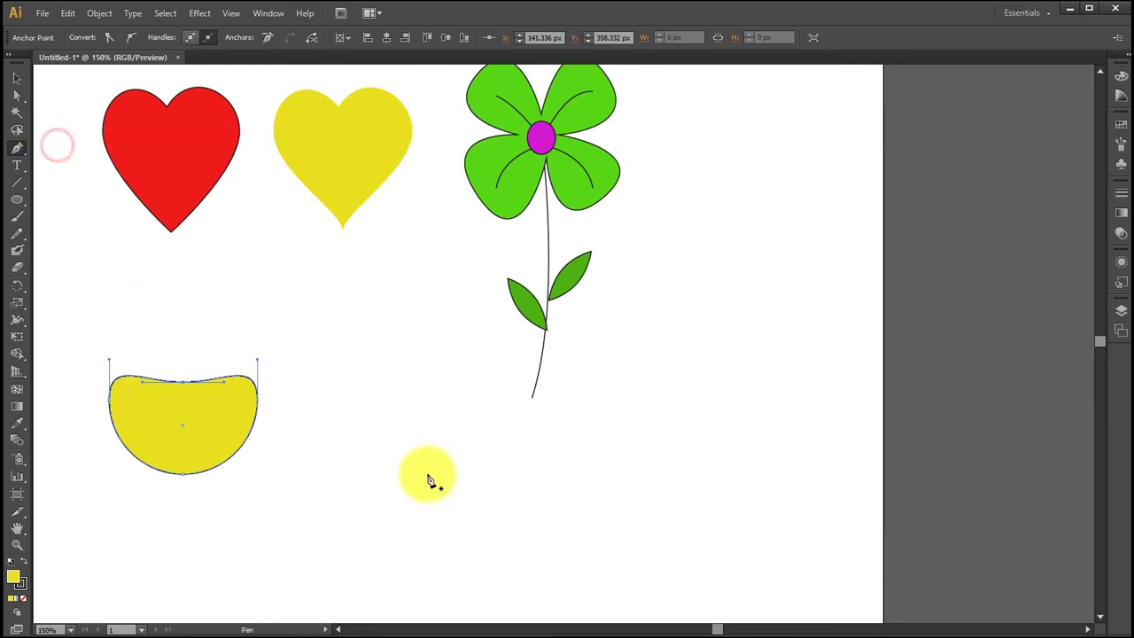
pyautogui.click(386, 464)
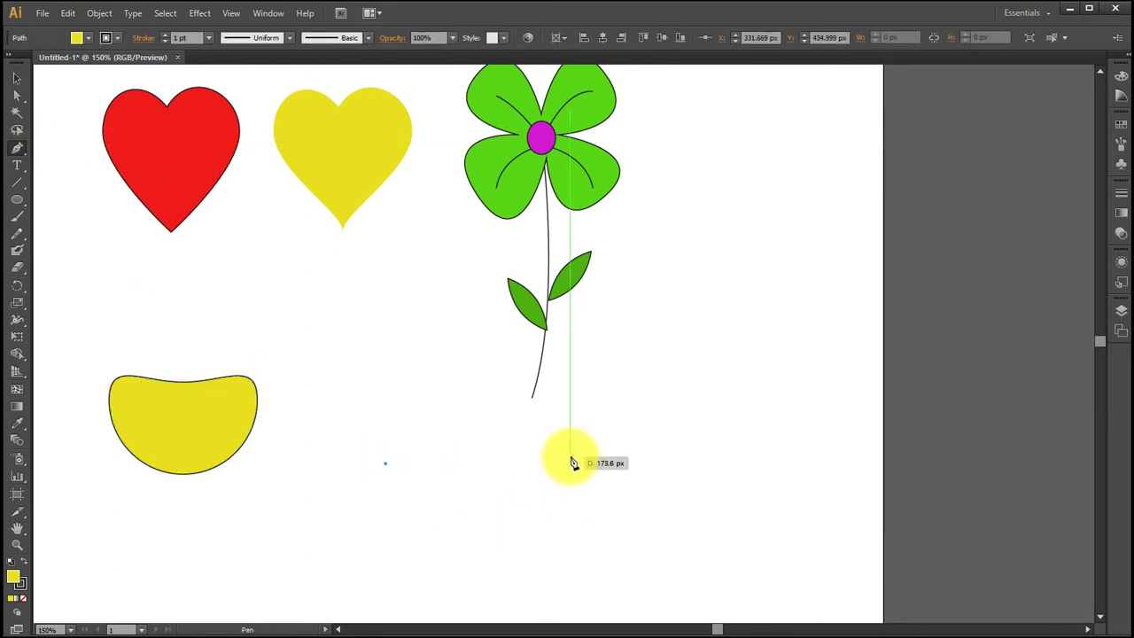
pyautogui.moveTo(572, 458); pyautogui.dragTo(549, 457)
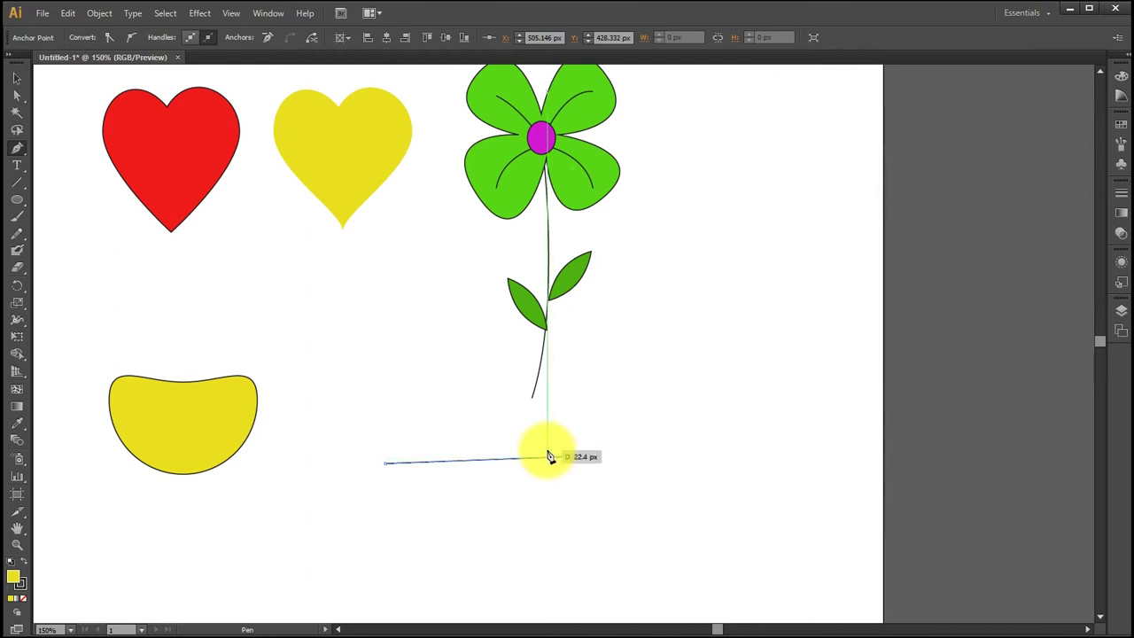
pyautogui.click(711, 450)
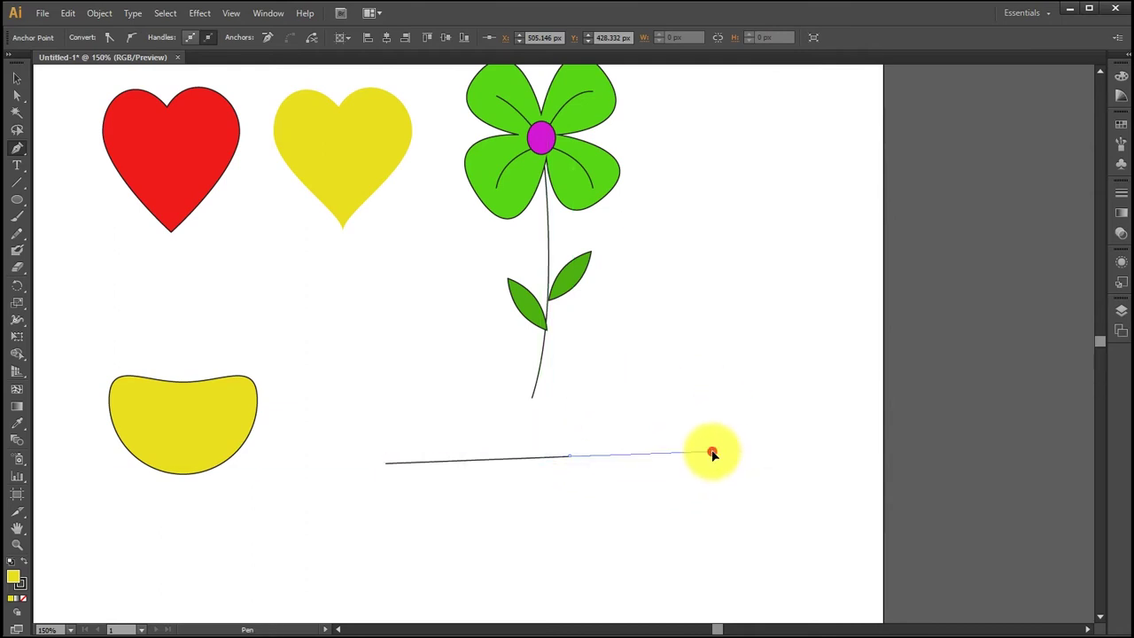
pyautogui.moveTo(713, 456); pyautogui.dragTo(793, 500)
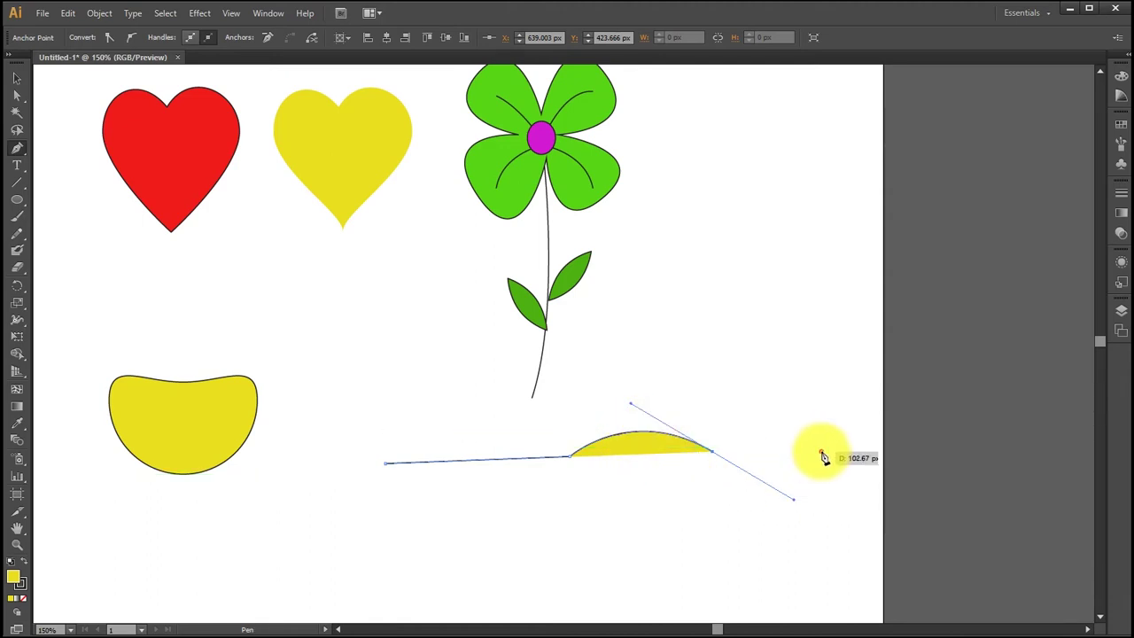
pyautogui.moveTo(821, 450); pyautogui.dragTo(836, 423)
pyautogui.moveTo(840, 425); pyautogui.dragTo(791, 477)
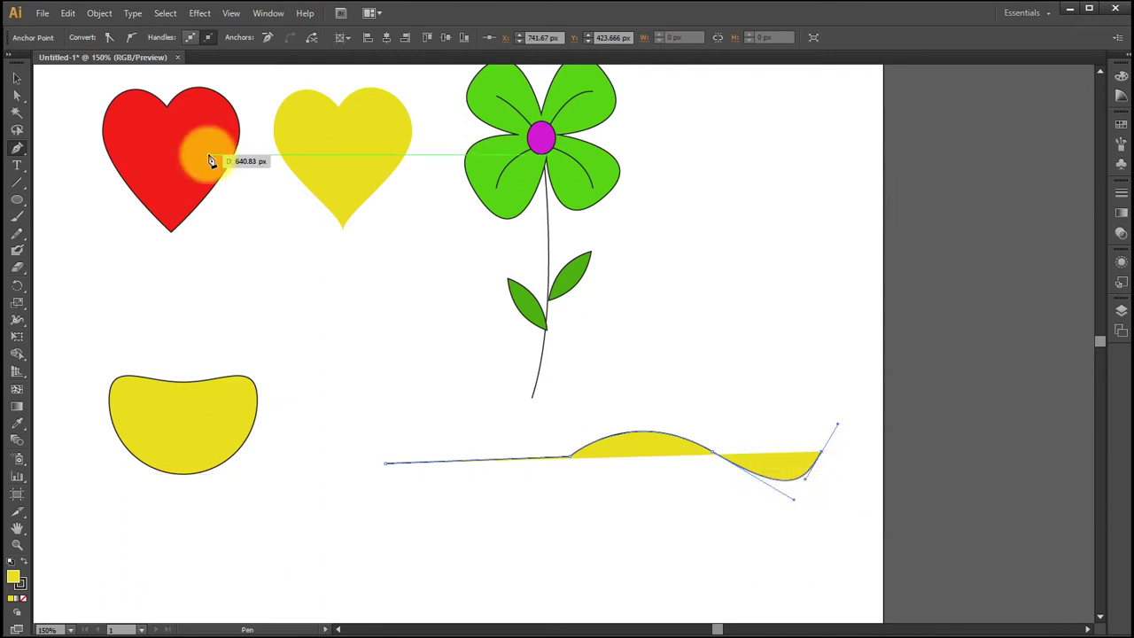
# Select the wavy pen path with the Selection tool and delete it.
pyautogui.click(16, 79)
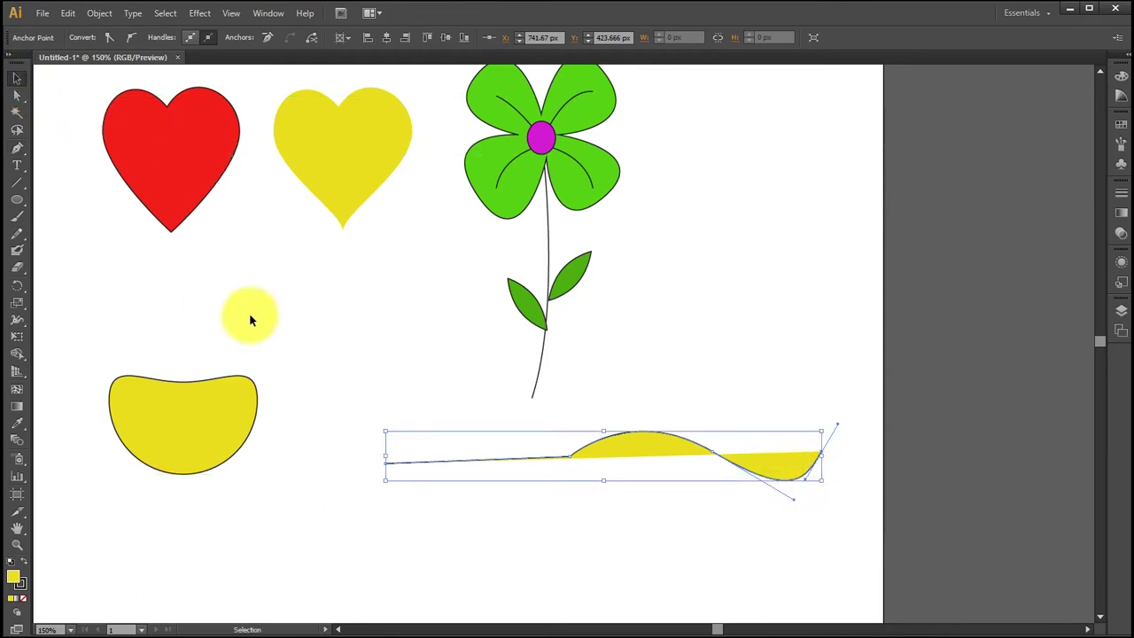
pyautogui.click(644, 375)
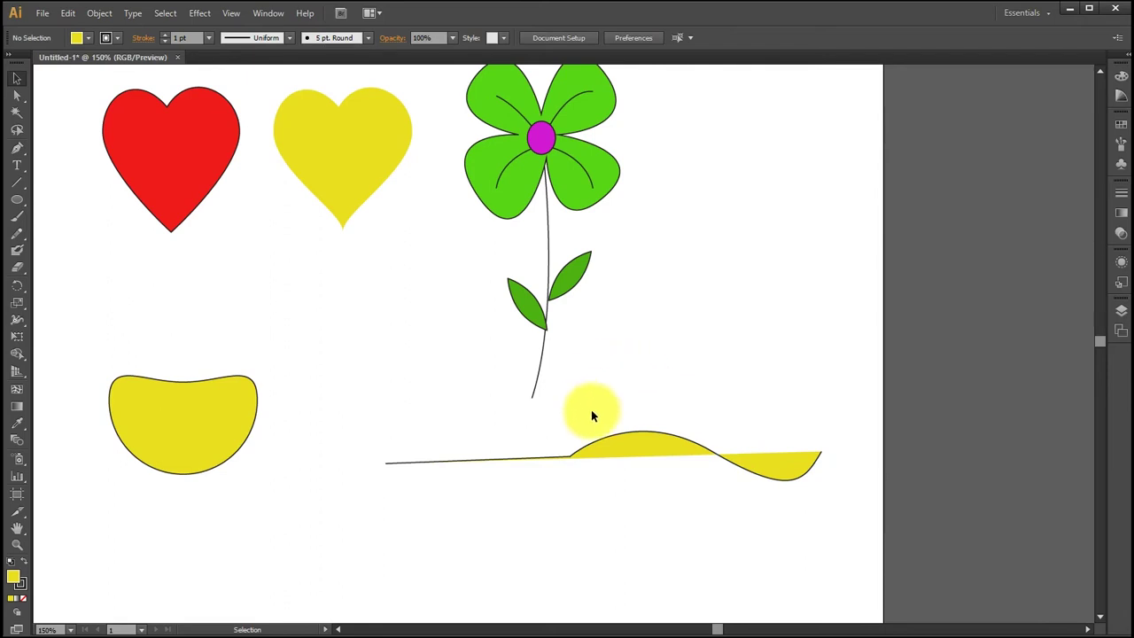
pyautogui.click(650, 453)
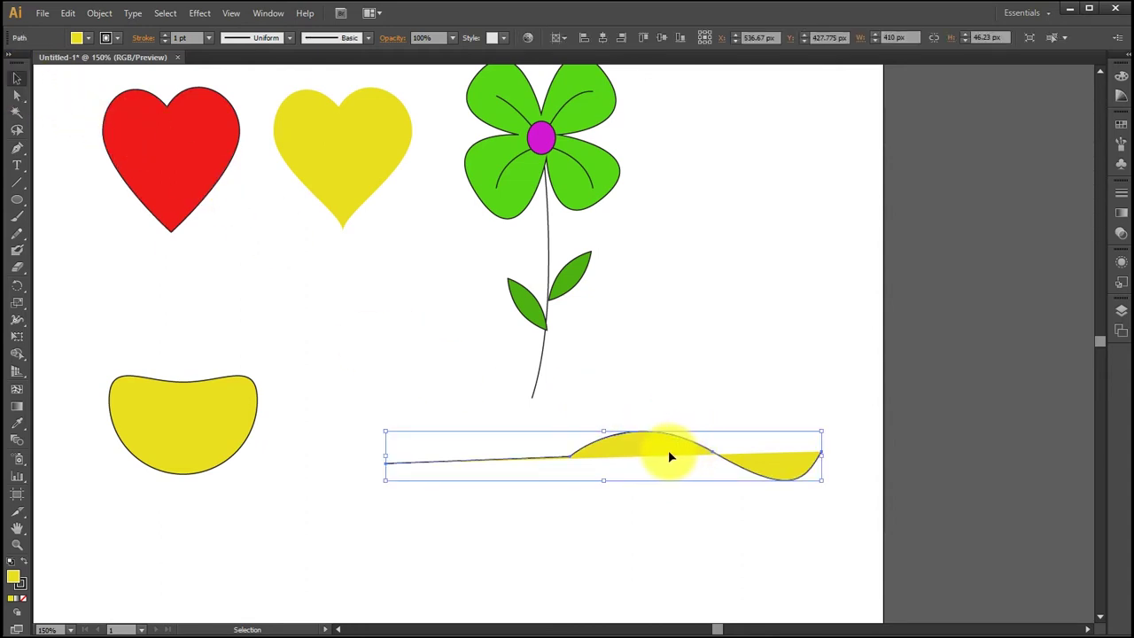
pyautogui.press('Delete')
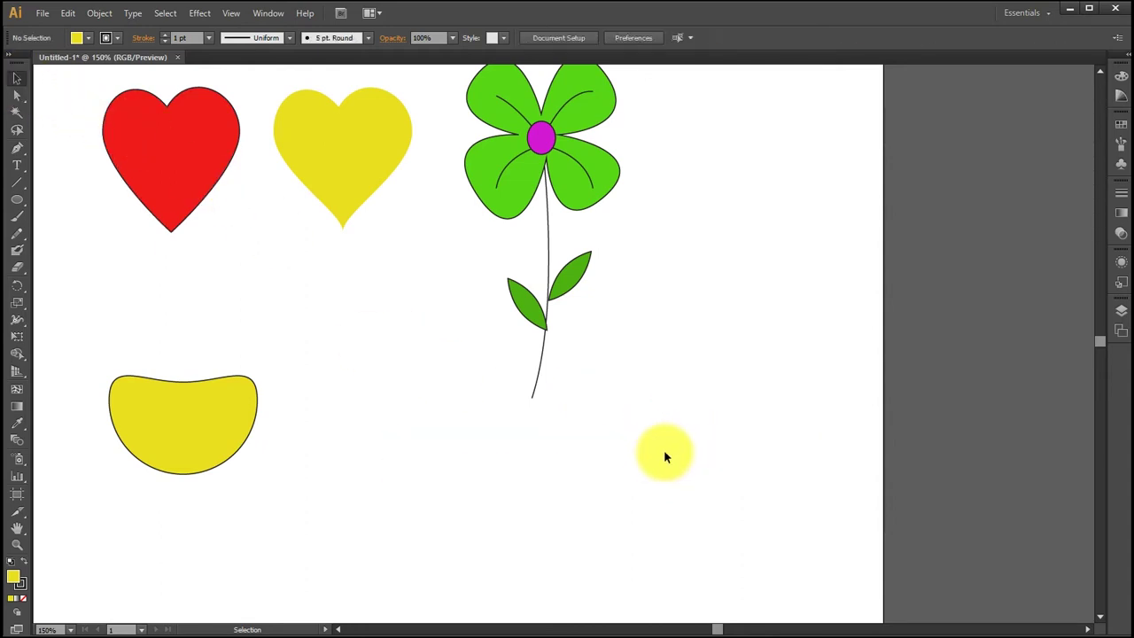
# Reselect the dented shape's top middle anchor point with the Direct Selection tool and tilt its left direction handle upward to raise the left lobe.
pyautogui.moveTo(157, 328); pyautogui.dragTo(194, 401)
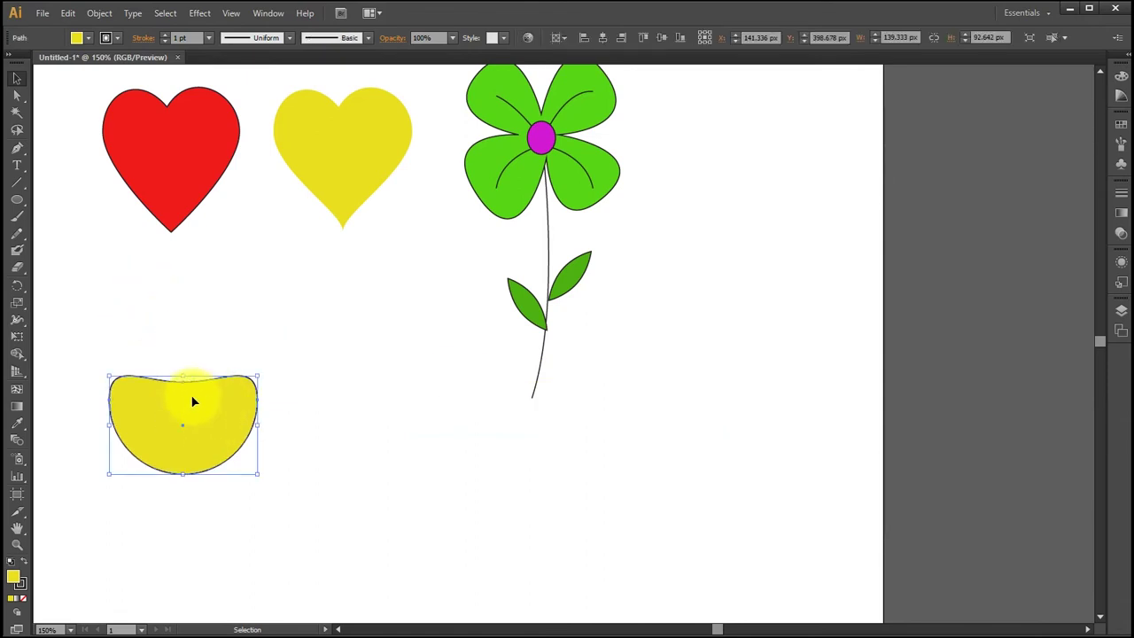
pyautogui.click(17, 95)
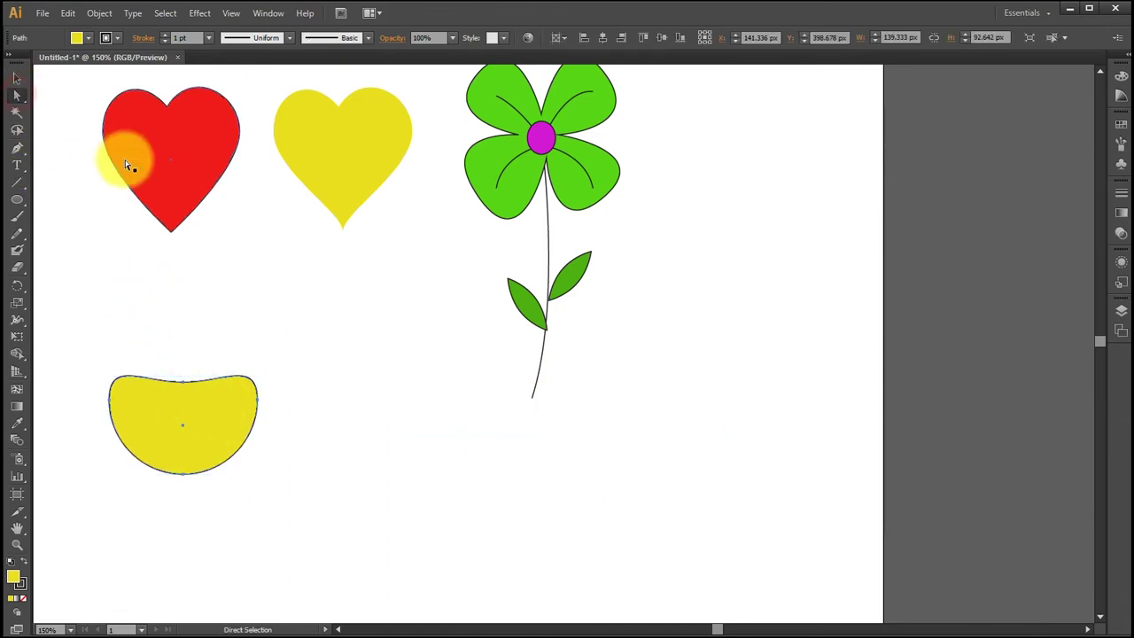
pyautogui.moveTo(197, 387); pyautogui.dragTo(200, 396)
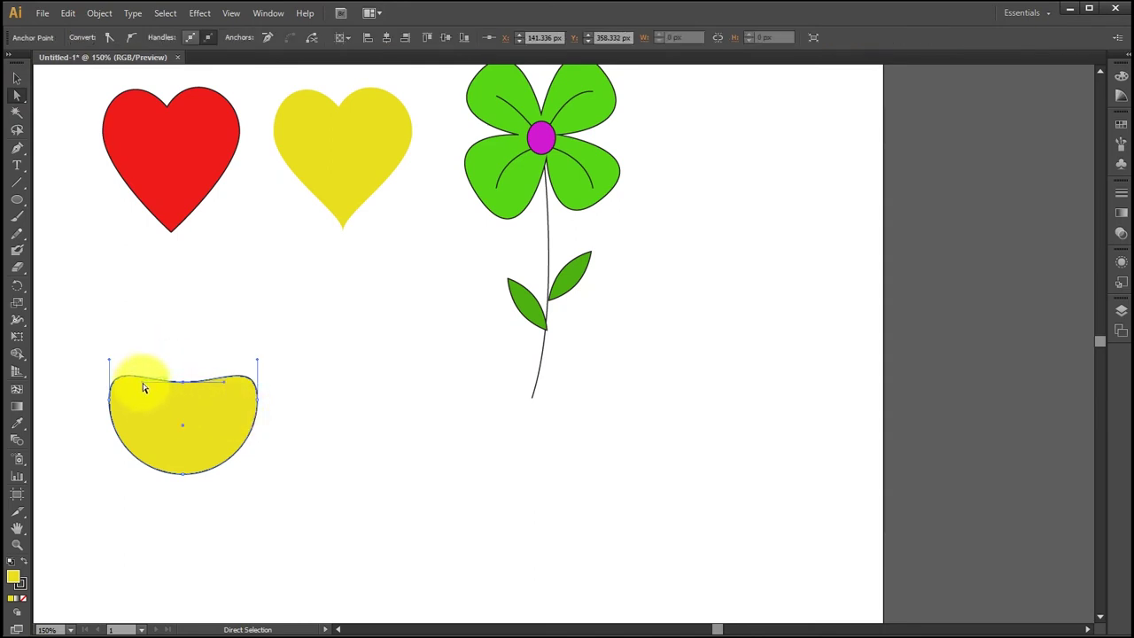
pyautogui.moveTo(142, 384); pyautogui.dragTo(154, 349)
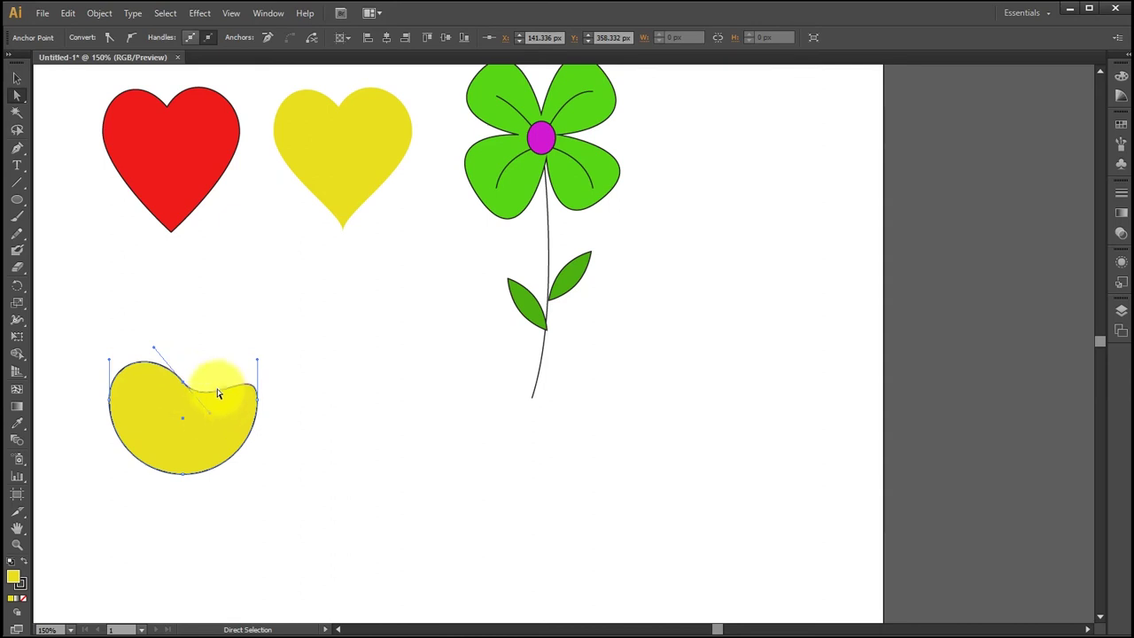
# Try to raise the shape's right lobe by swinging the anchor's right direction handle upward, and return the handle to its downward position.
pyautogui.moveTo(211, 417)
pyautogui.mouseDown()
pyautogui.moveTo(227, 344)
pyautogui.moveTo(215, 426)
pyautogui.mouseUp()
pyautogui.hotkey('ctrl', 'z')
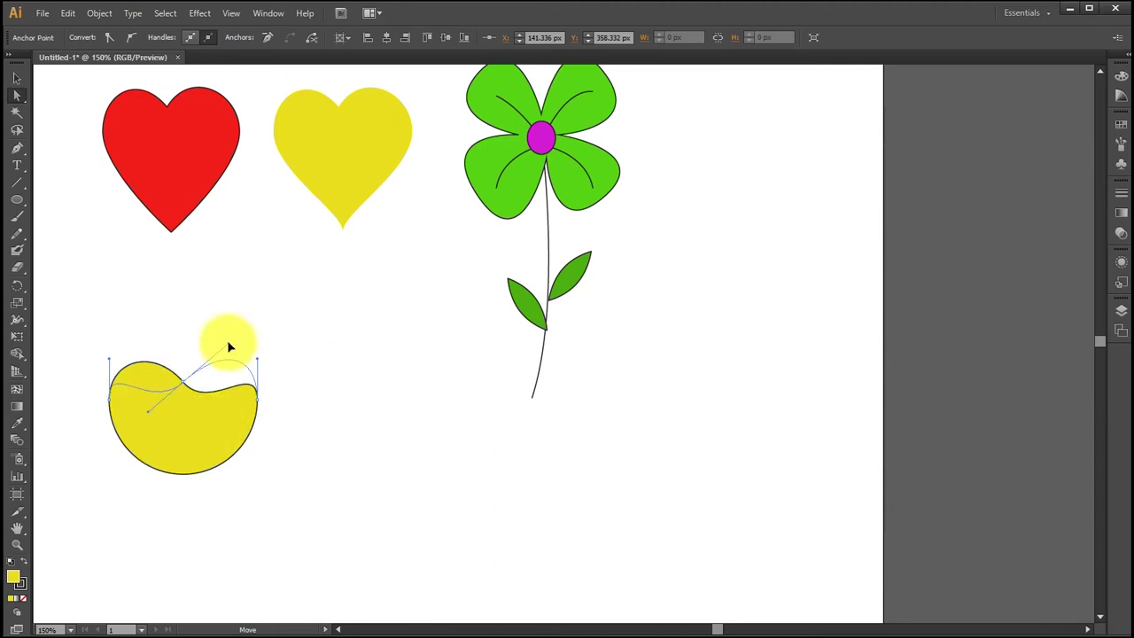
pyautogui.moveTo(228, 344); pyautogui.dragTo(221, 423)
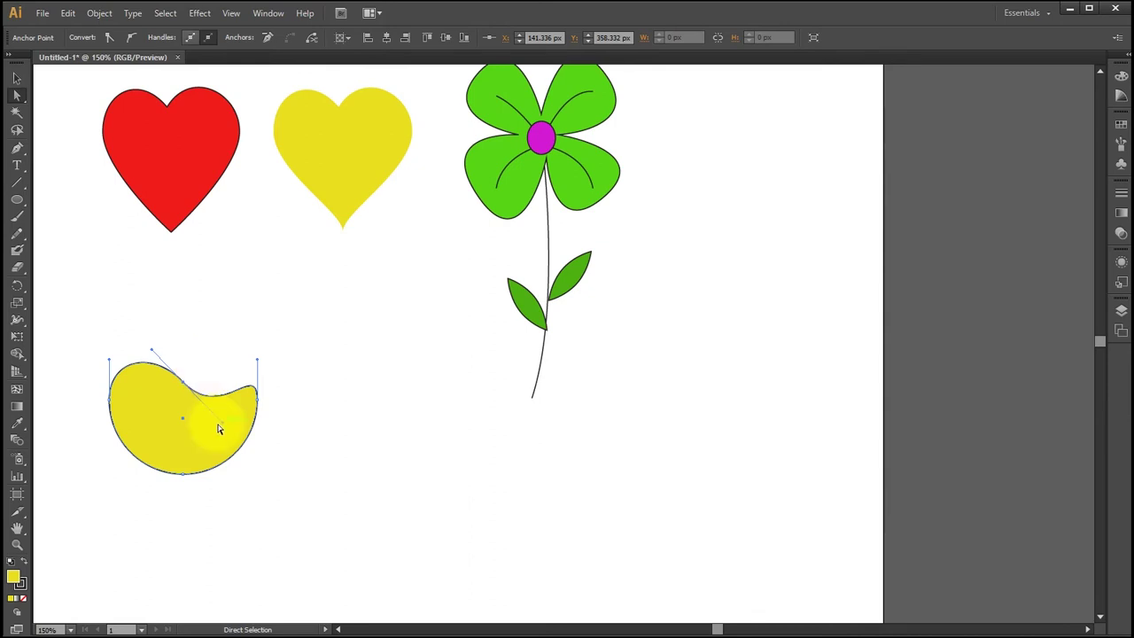
pyautogui.moveTo(220, 423)
pyautogui.mouseDown()
pyautogui.moveTo(219, 349)
pyautogui.moveTo(217, 419)
pyautogui.mouseUp()
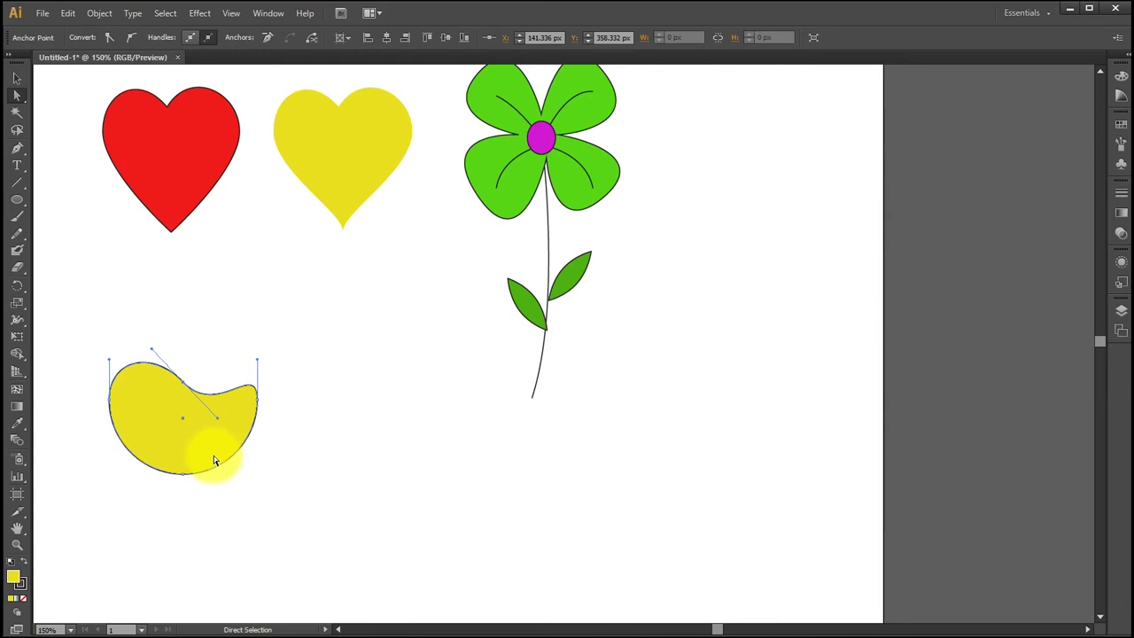
# Swing the top anchor's right direction handle upward independently with the Convert Anchor Point tool, forming a rounded right lobe and a sharp notch.
pyautogui.click(14, 157)
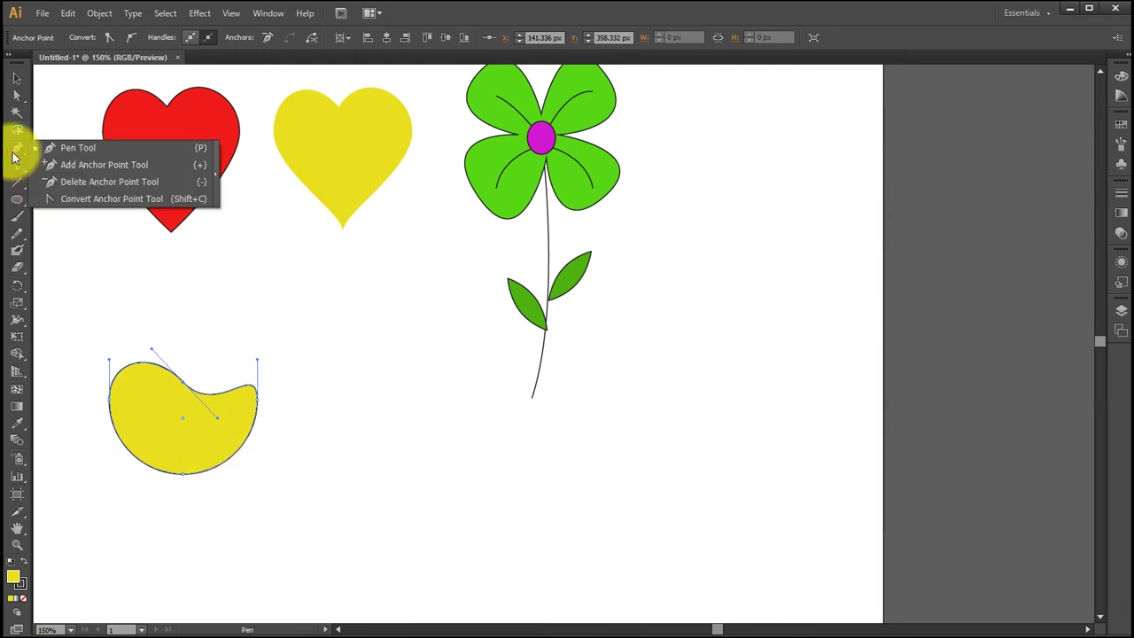
pyautogui.click(100, 199)
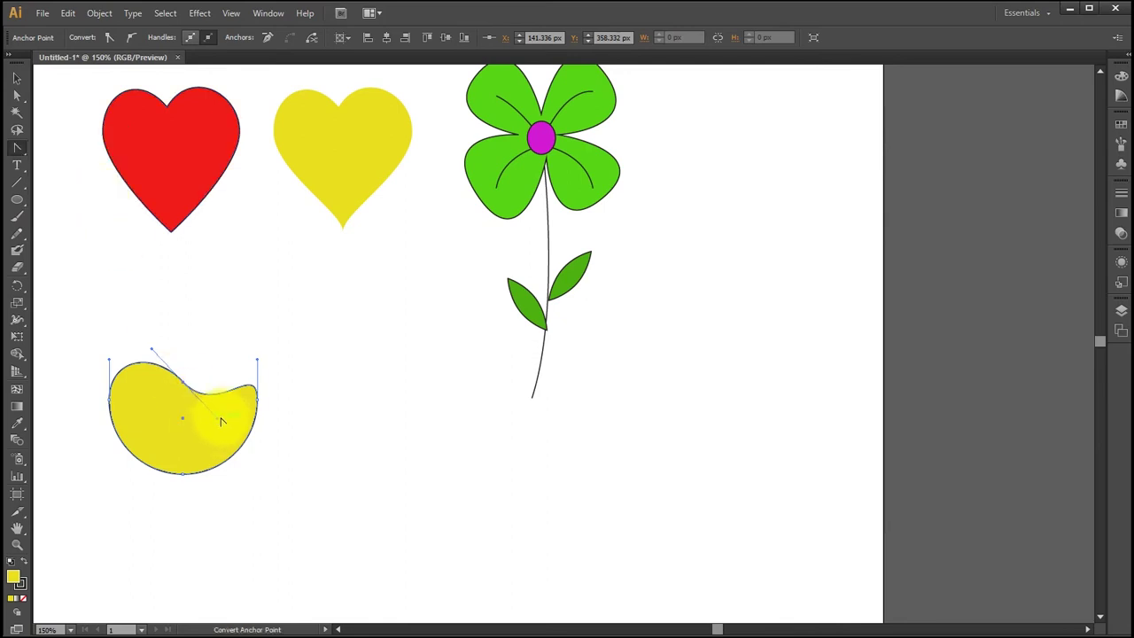
pyautogui.click(220, 423)
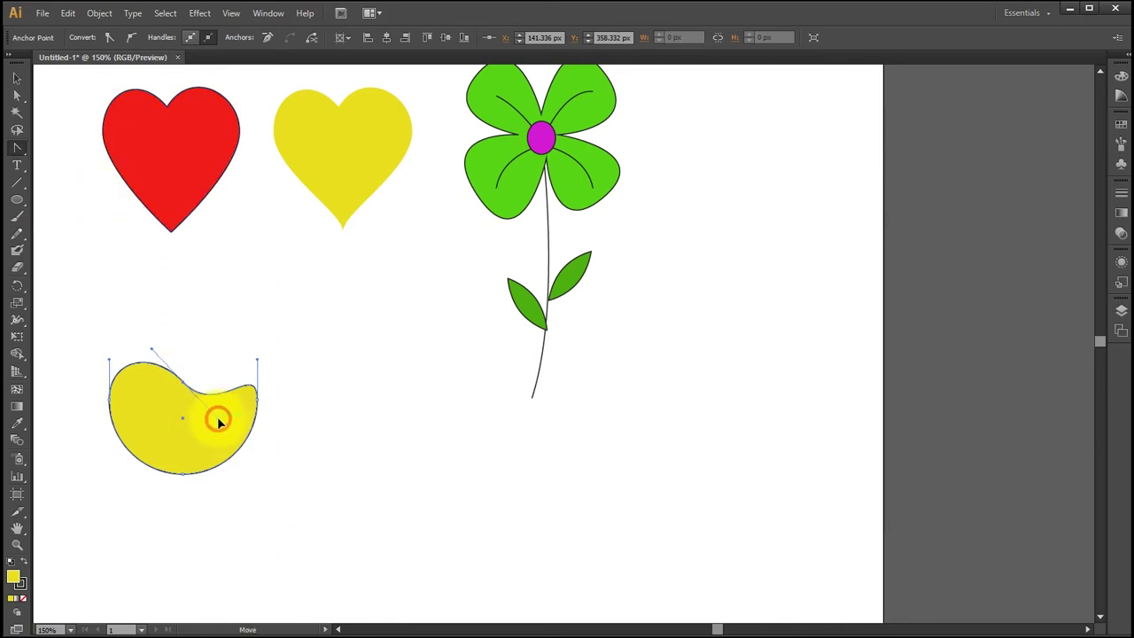
pyautogui.moveTo(218, 420); pyautogui.dragTo(210, 348)
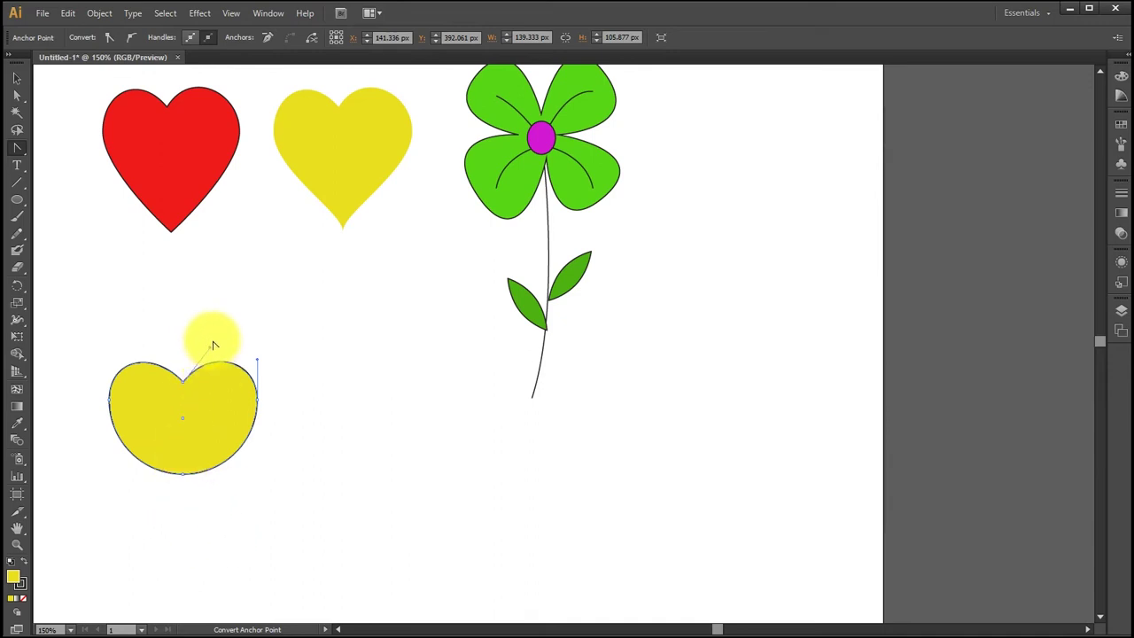
pyautogui.moveTo(214, 344)
pyautogui.mouseDown()
pyautogui.moveTo(216, 390)
pyautogui.moveTo(211, 355)
pyautogui.mouseUp()
pyautogui.moveTo(210, 350); pyautogui.dragTo(210, 350)
pyautogui.moveTo(210, 352); pyautogui.dragTo(200, 341)
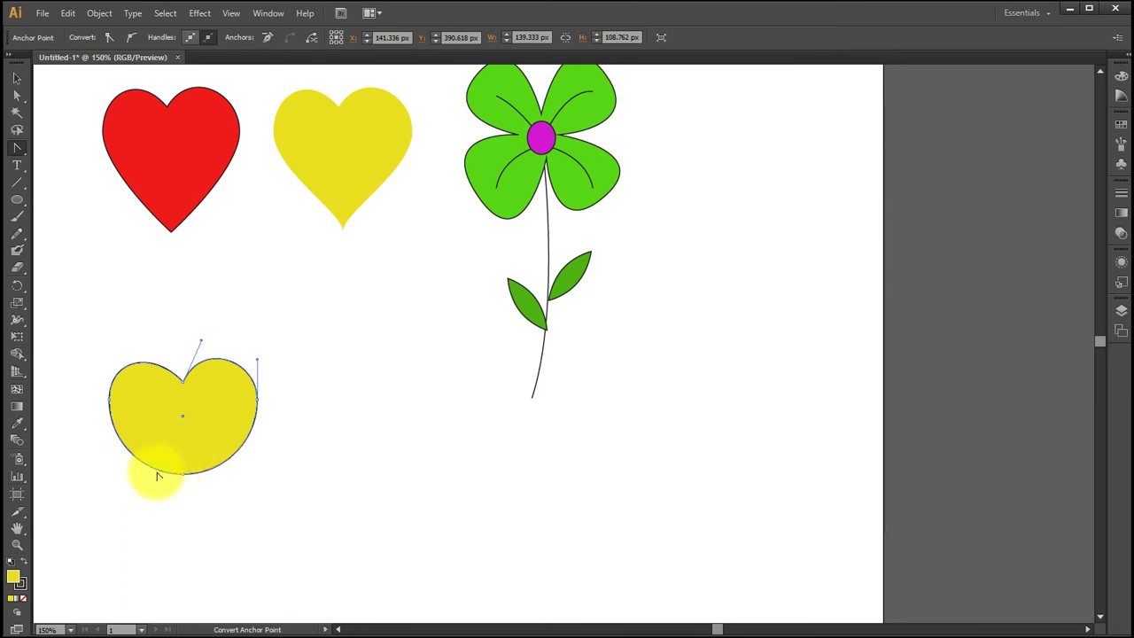
# Convert the yellow shape's bottom anchor point to a sharp corner and move it about 30 px straight down with Direct Selection.
pyautogui.click(17, 151)
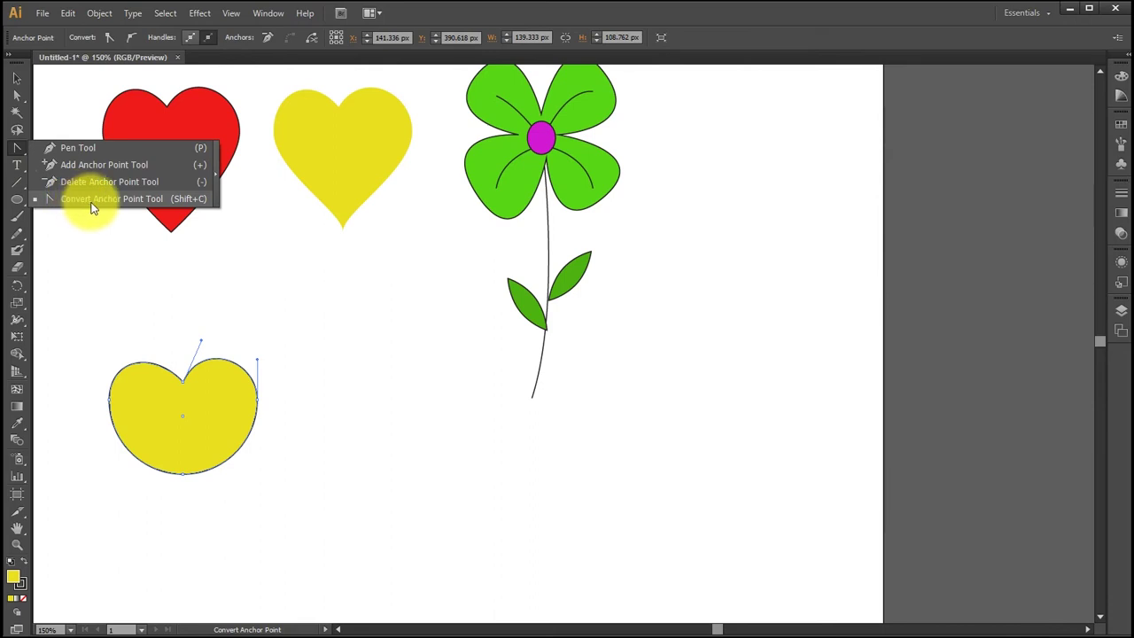
pyautogui.click(182, 479)
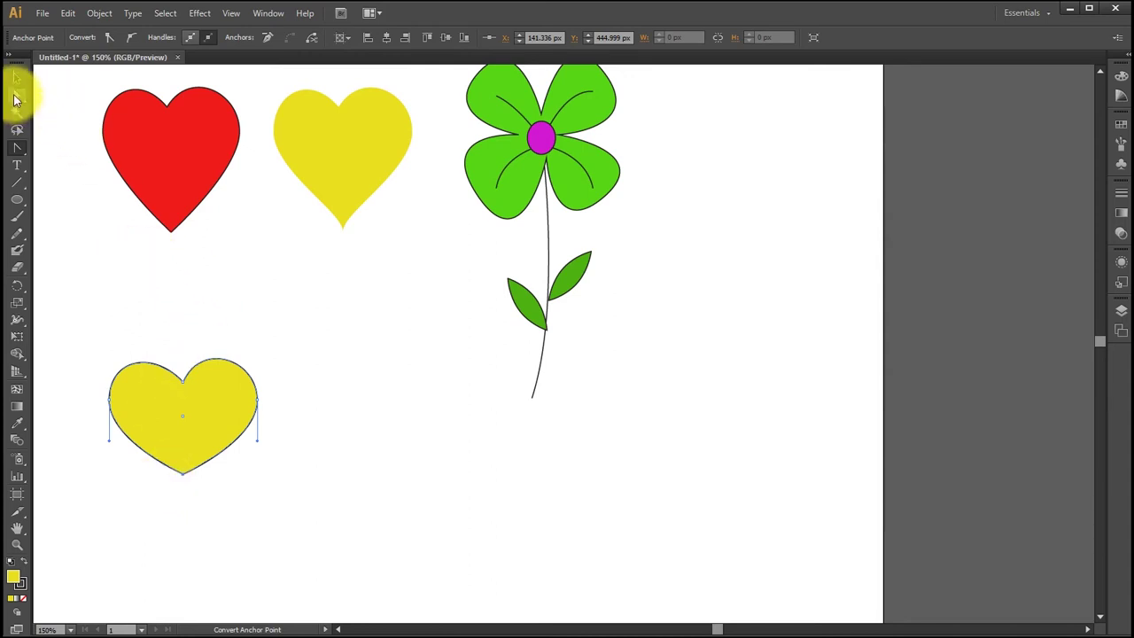
pyautogui.click(16, 98)
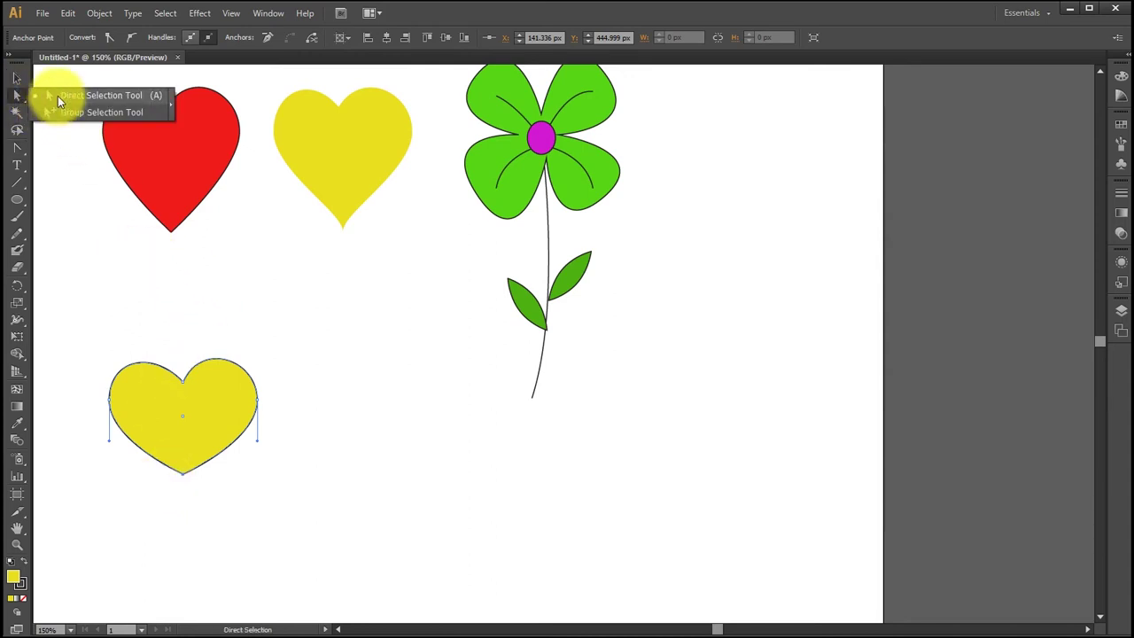
pyautogui.click(71, 94)
pyautogui.moveTo(167, 483); pyautogui.dragTo(205, 469)
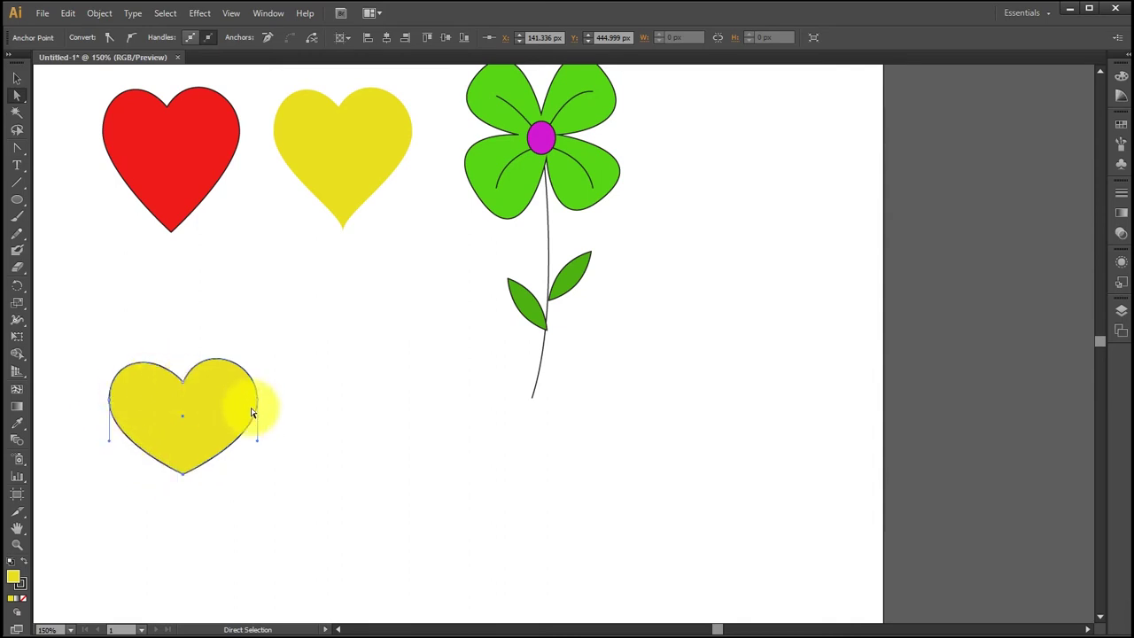
pyautogui.moveTo(185, 478); pyautogui.dragTo(183, 505)
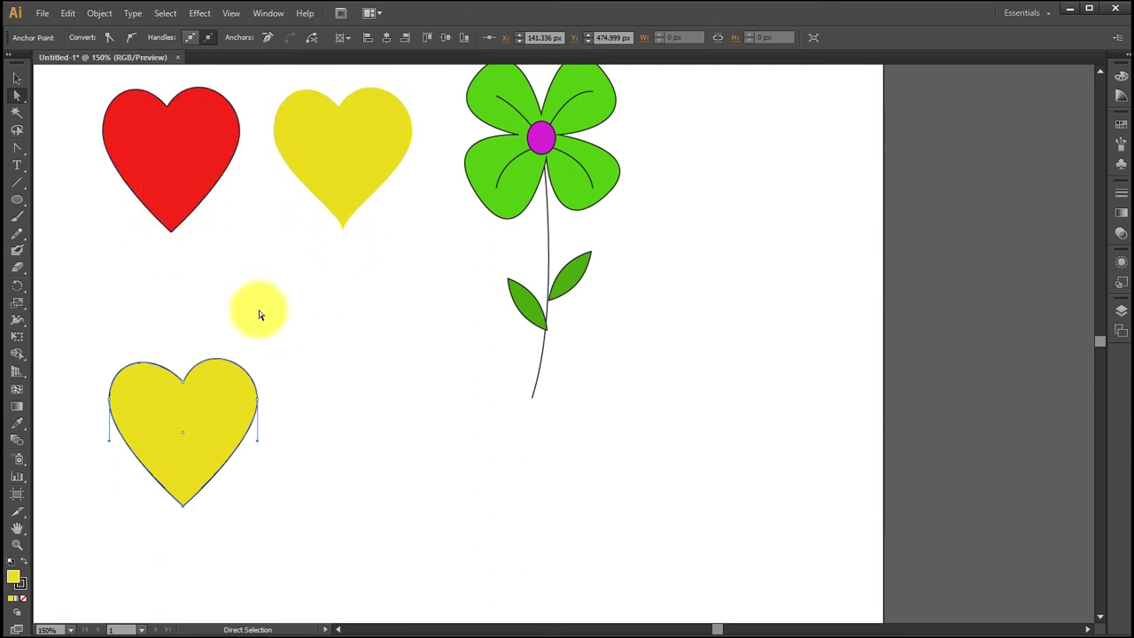
# Pull short vertical direction handles out of the heart's bottom tip with the Convert Anchor Point tool, curving the sides into a narrow tail.
pyautogui.click(17, 147)
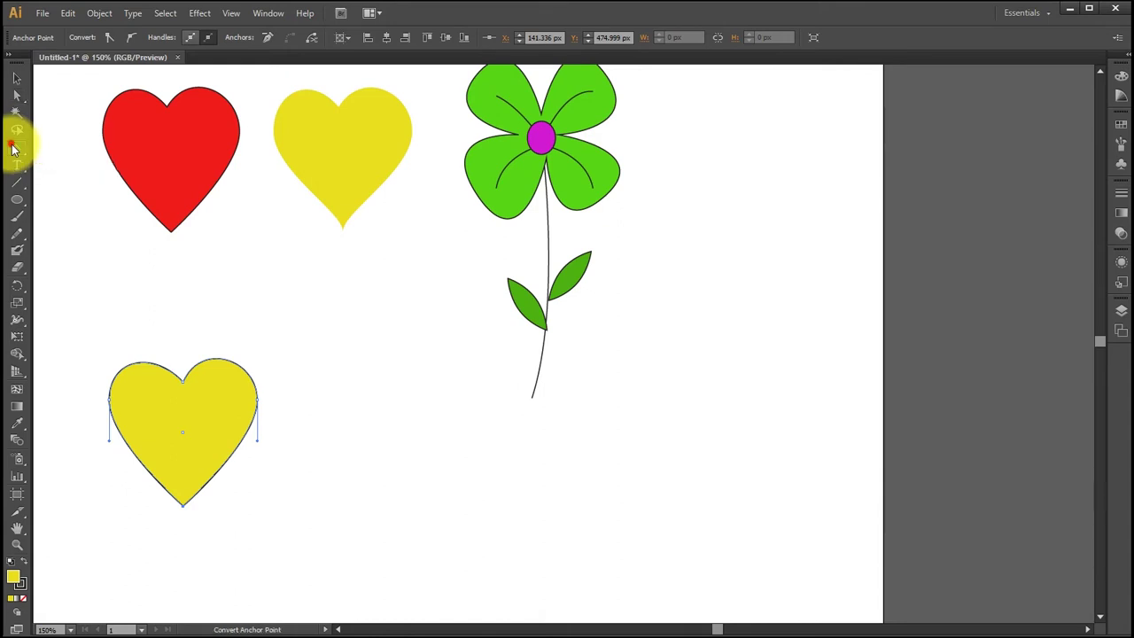
pyautogui.click(73, 195)
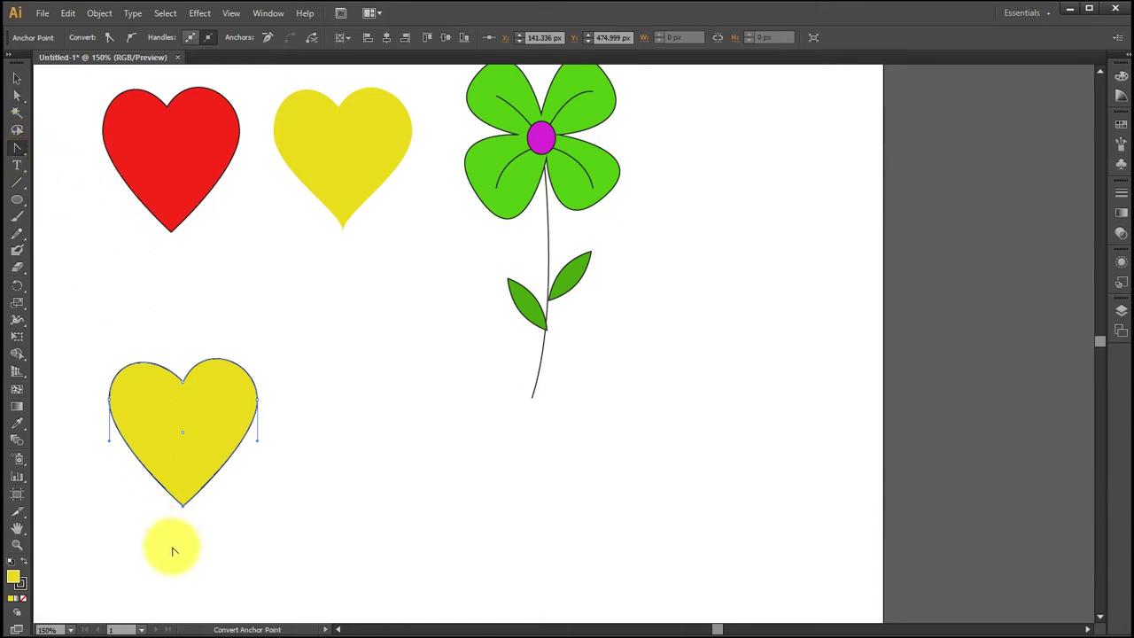
pyautogui.moveTo(183, 506); pyautogui.dragTo(182, 477)
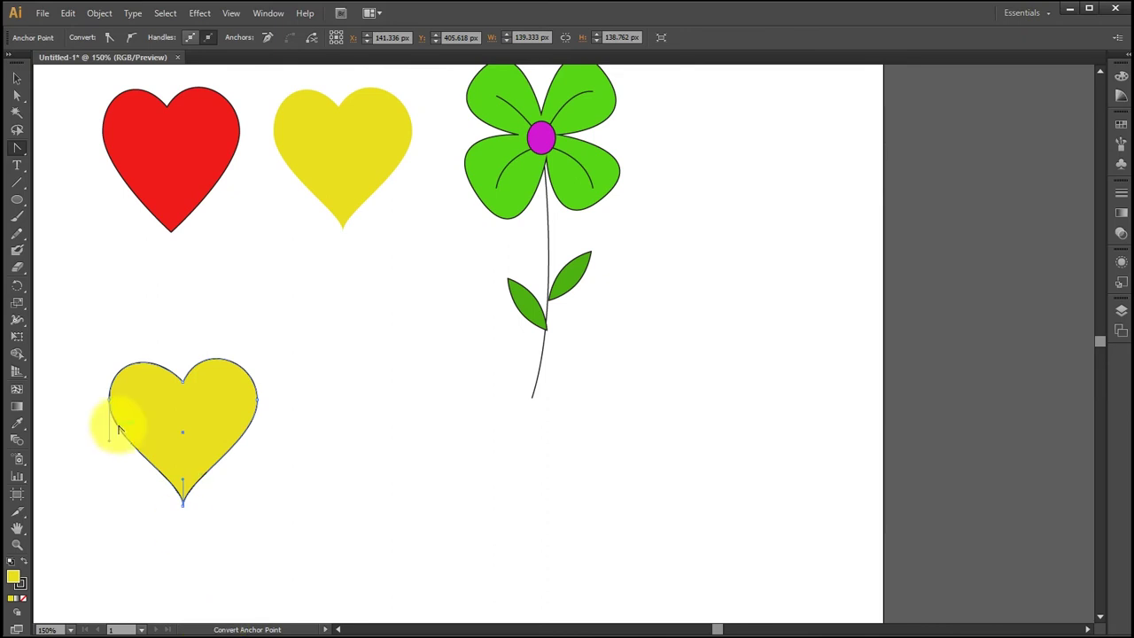
# Select the whole reshaped heart with the Selection tool and set its fill colour to pink-red ED145C.
pyautogui.click(20, 80)
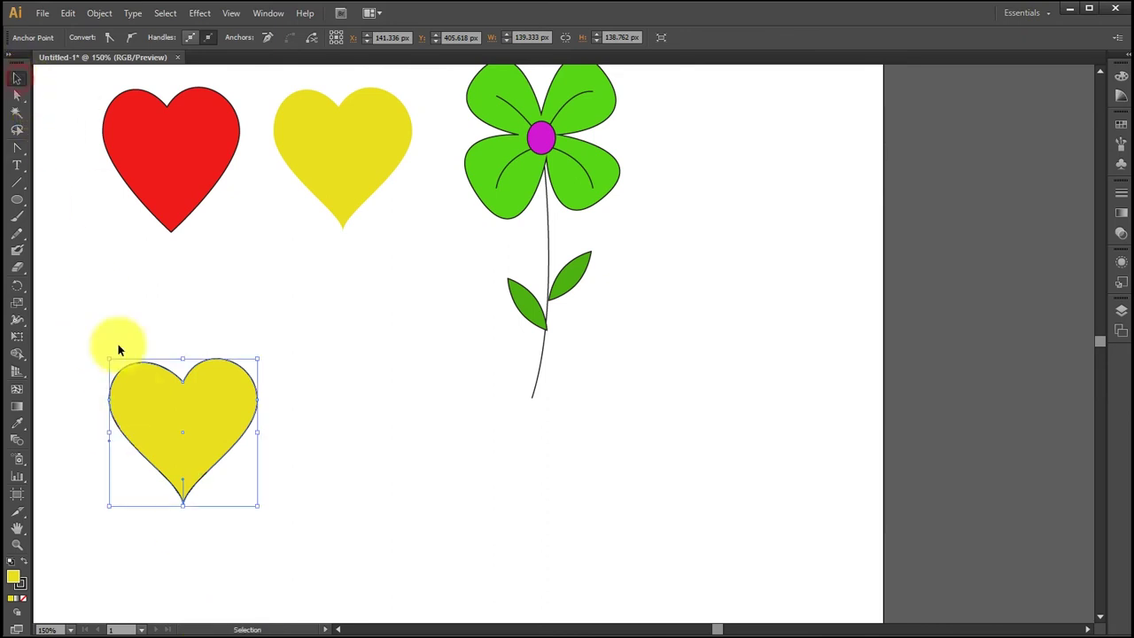
pyautogui.moveTo(112, 324); pyautogui.dragTo(186, 429)
pyautogui.moveTo(137, 342); pyautogui.dragTo(177, 413)
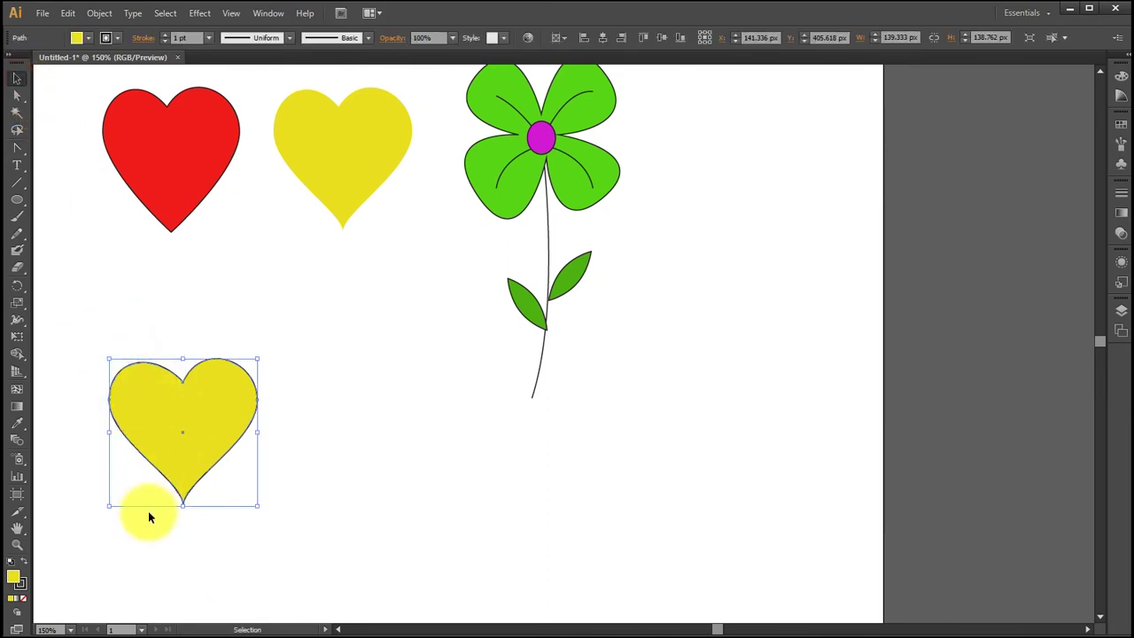
pyautogui.doubleClick(14, 579)
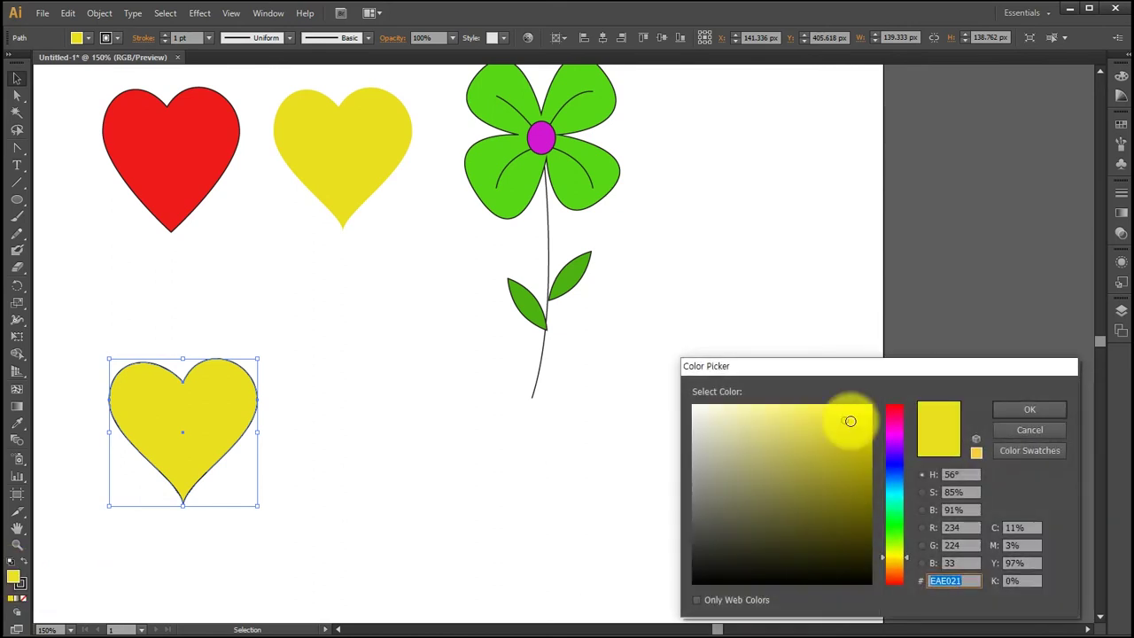
pyautogui.moveTo(865, 365); pyautogui.dragTo(576, 324)
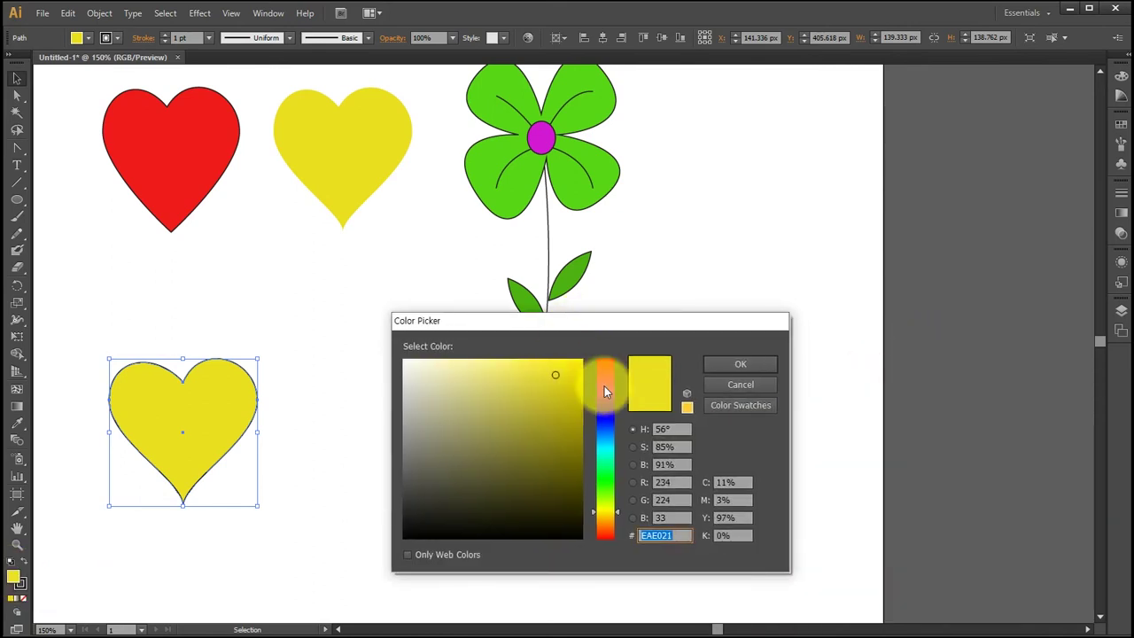
pyautogui.click(604, 371)
pyautogui.click(568, 370)
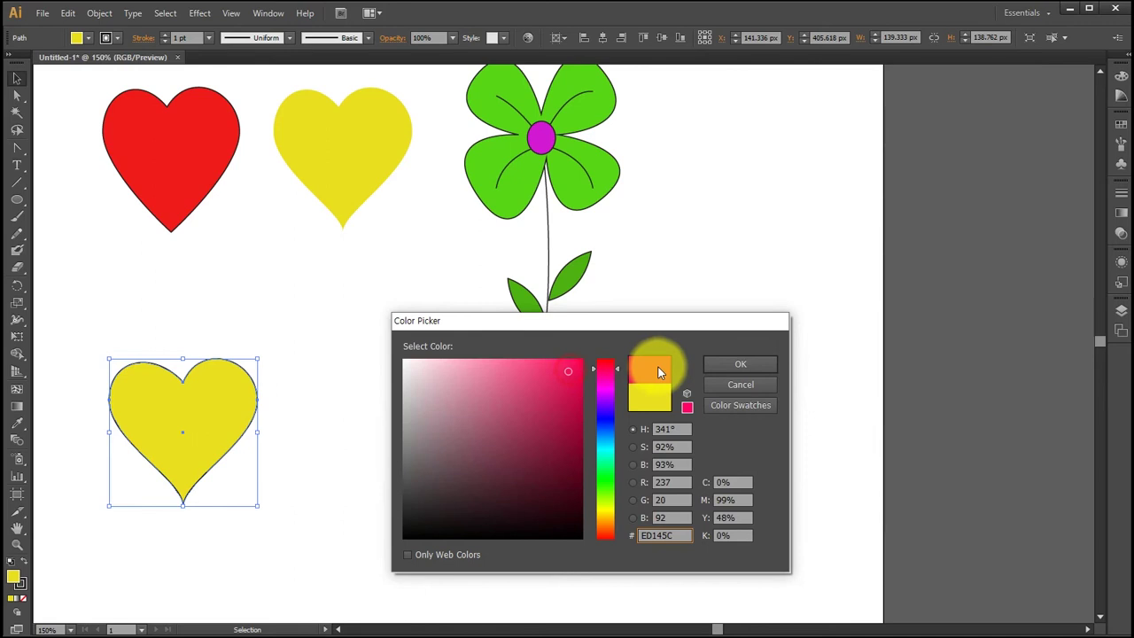
pyautogui.click(727, 366)
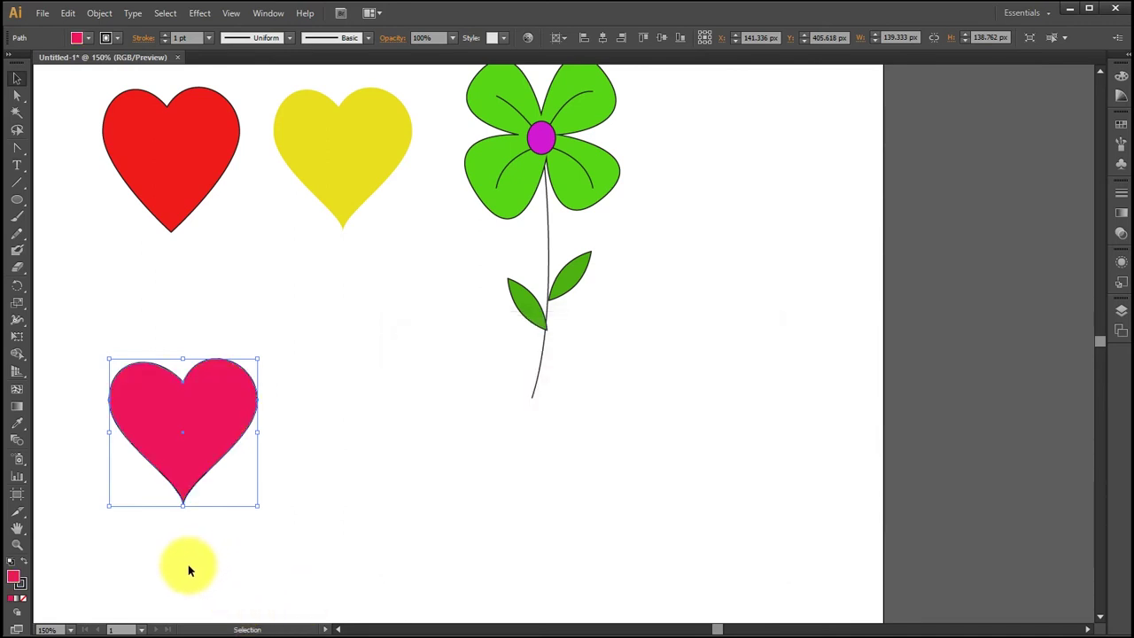
# Set the pink-red heart's stroke colour to blue 0F1AEF and deselect the heart.
pyautogui.doubleClick(21, 588)
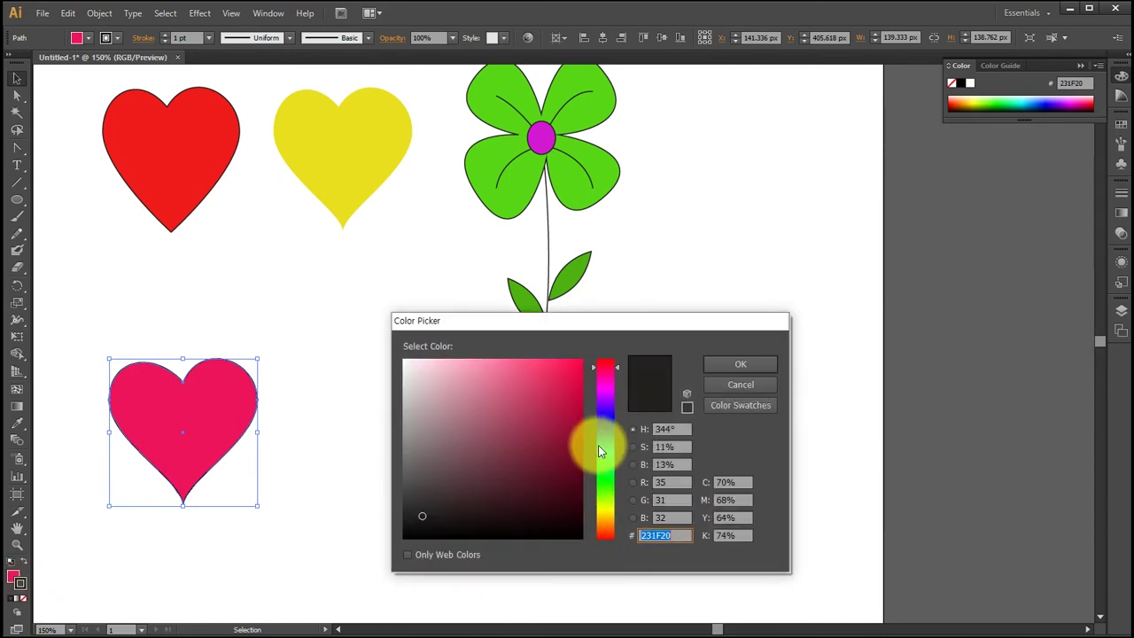
pyautogui.click(605, 418)
pyautogui.click(574, 367)
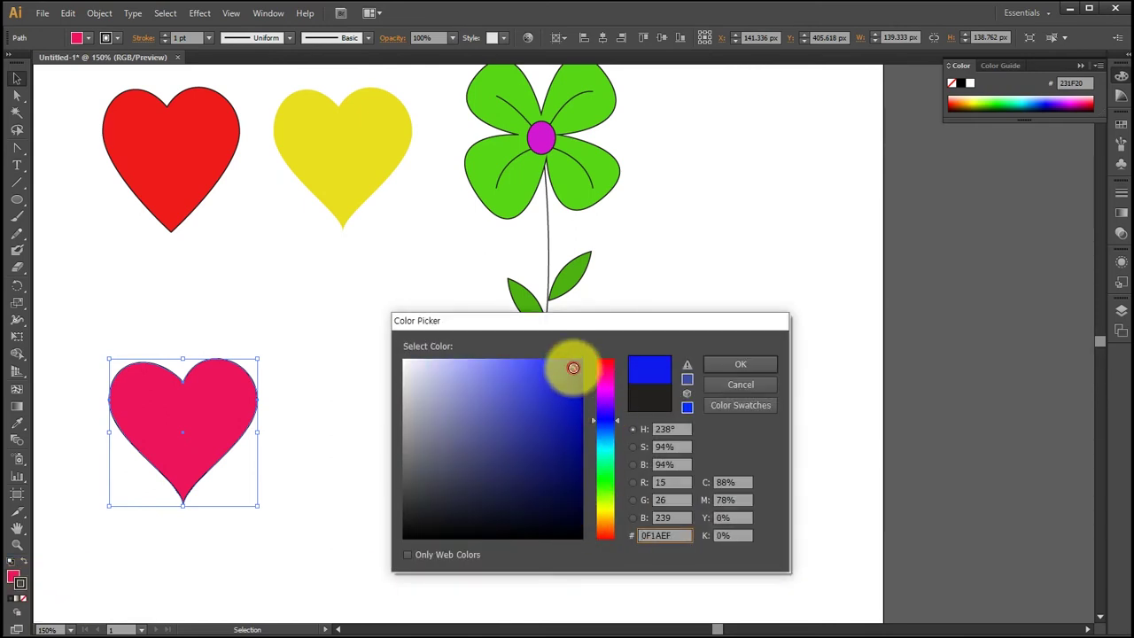
pyautogui.click(728, 360)
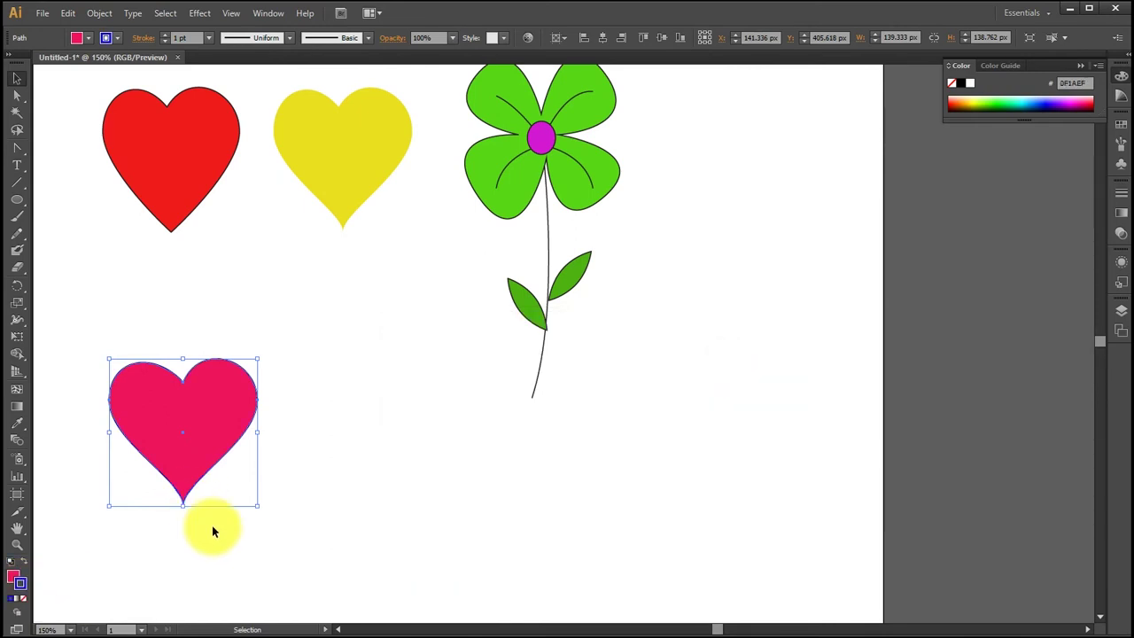
pyautogui.click(305, 450)
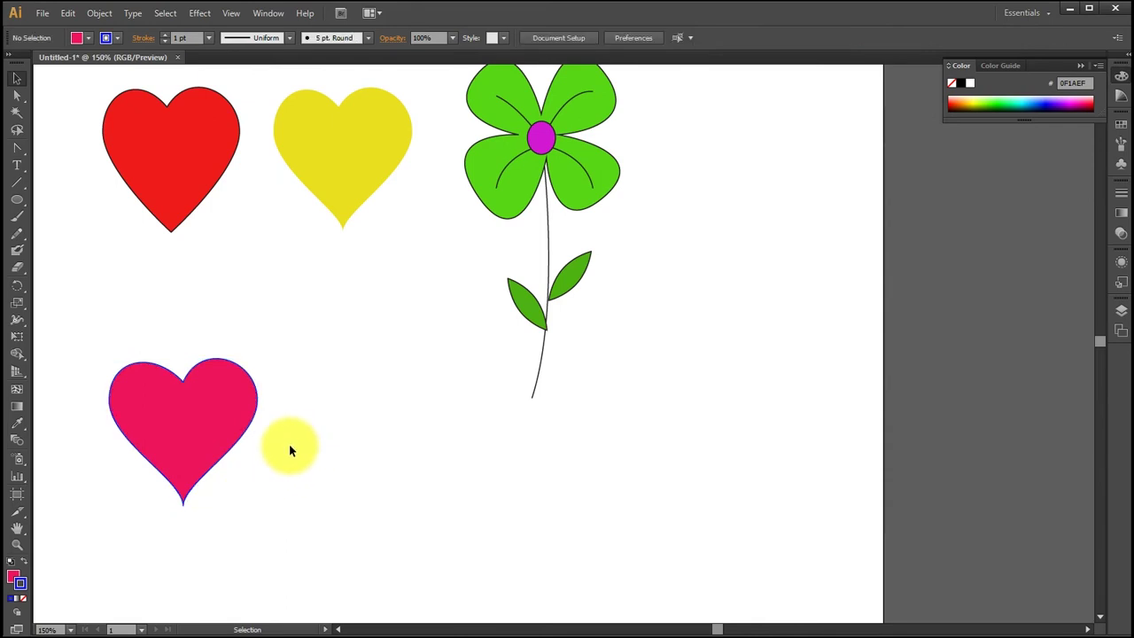
# Reselect the pink-red heart, set its stroke to None, and deselect it.
pyautogui.click(218, 398)
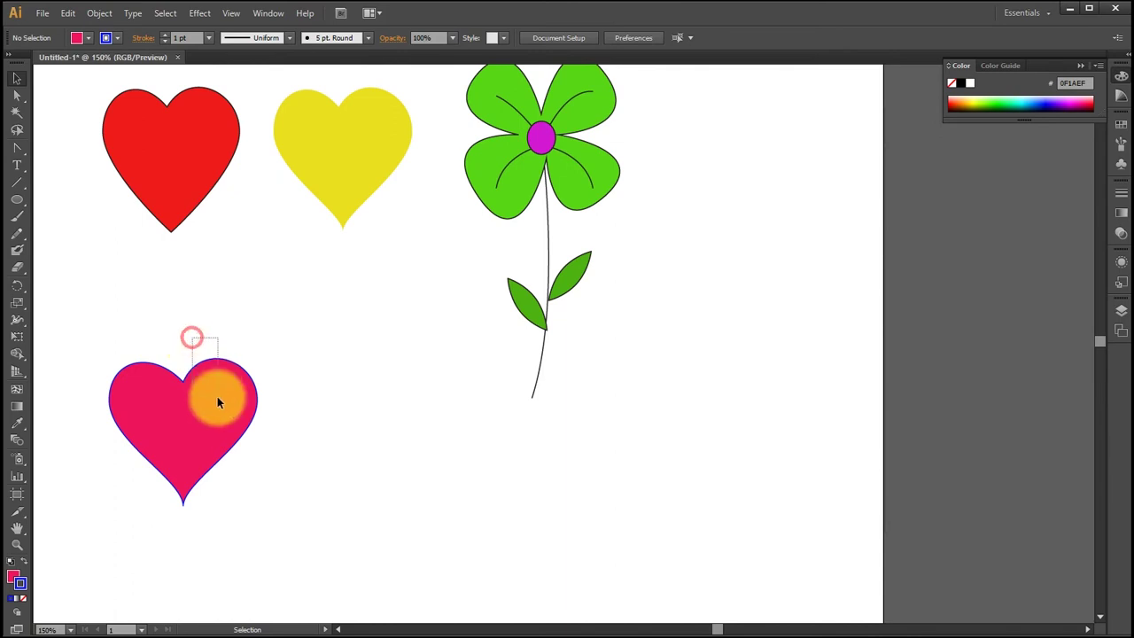
pyautogui.click(24, 605)
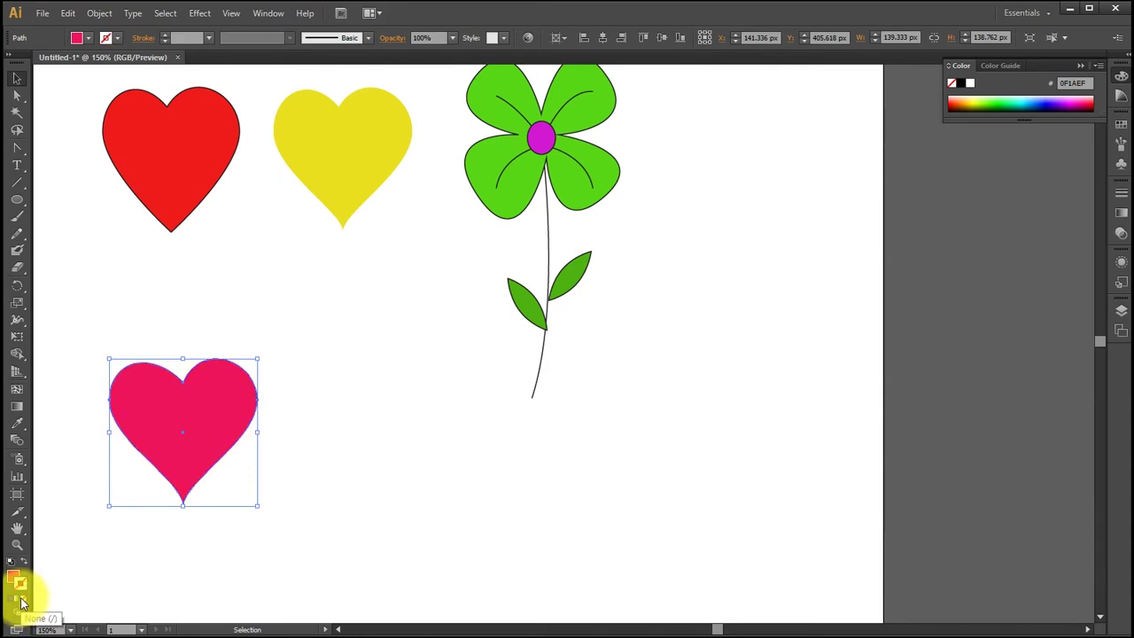
pyautogui.click(372, 355)
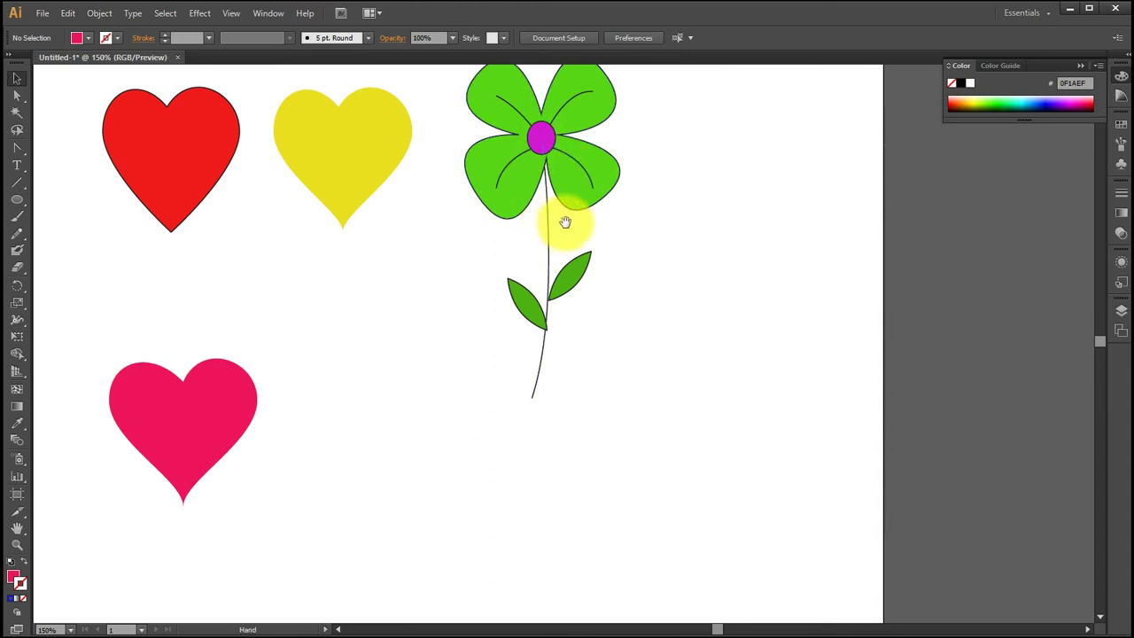
# Restore the default white fill and black stroke for new shapes.
pyautogui.moveTo(585, 210); pyautogui.dragTo(506, 290)
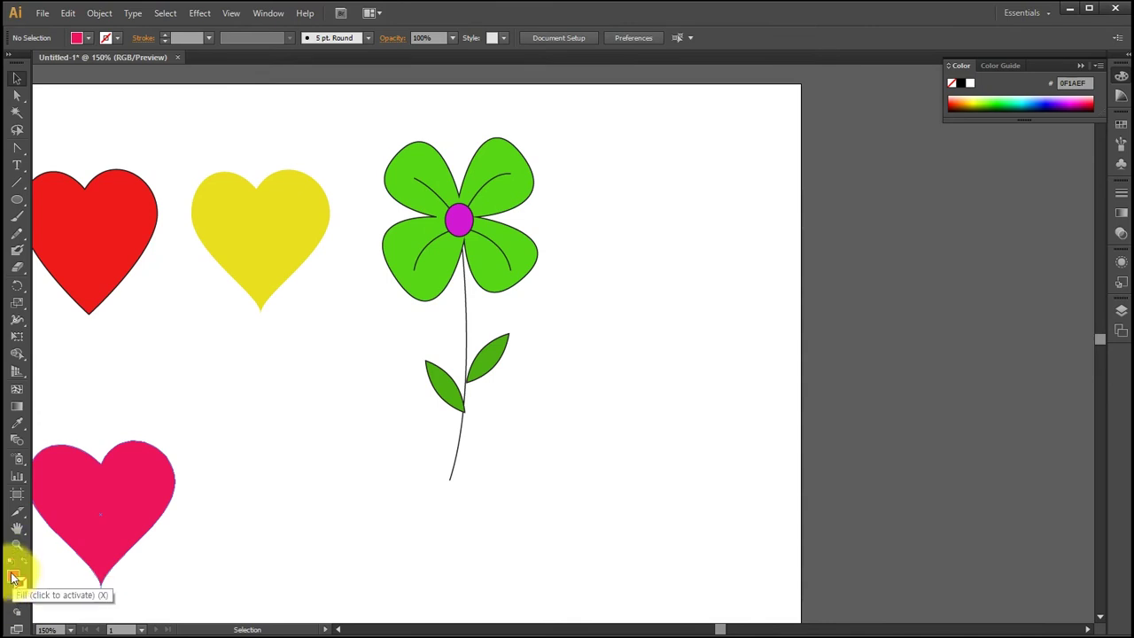
pyautogui.click(13, 578)
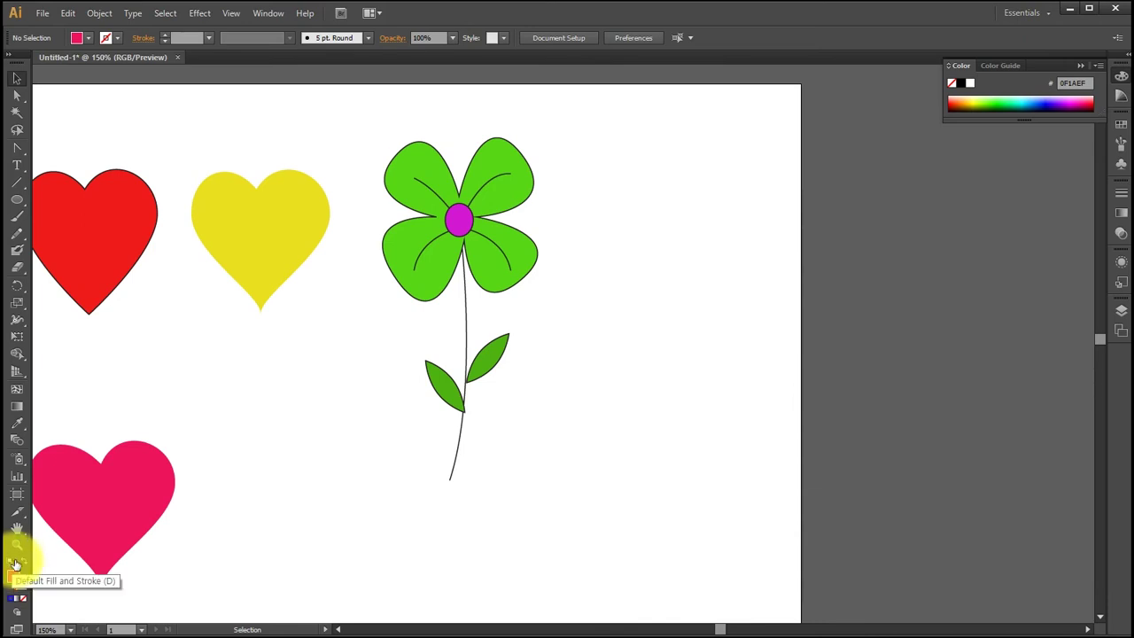
pyautogui.click(12, 565)
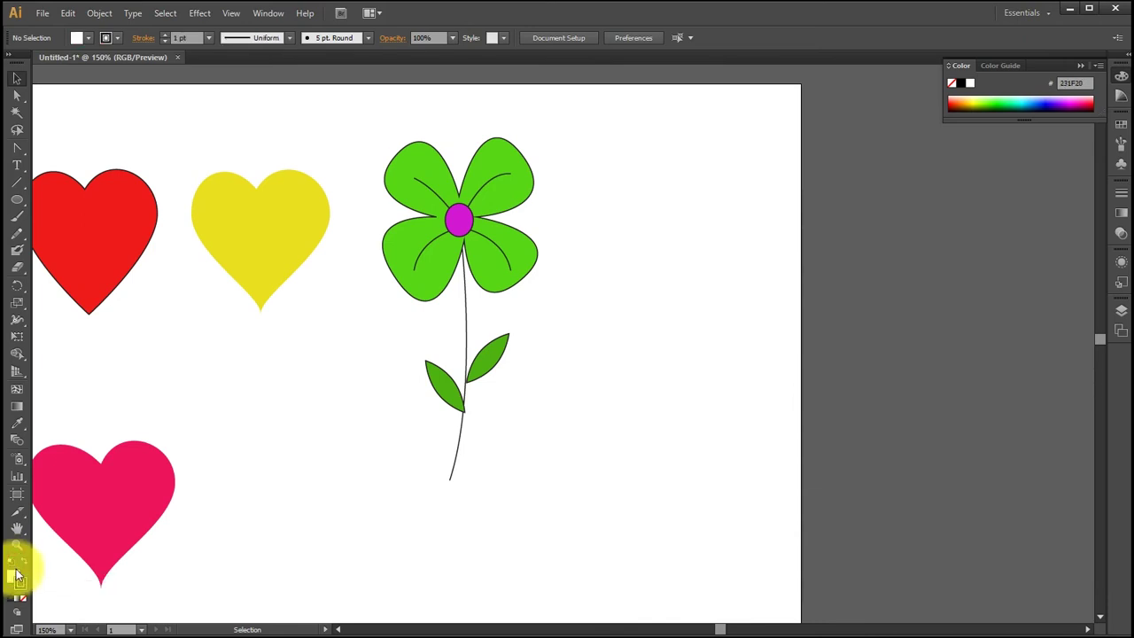
# Draw a rectangle about 128 px wide and 99 px high in the empty area right of the flower.
pyautogui.click(17, 202)
pyautogui.click(53, 201)
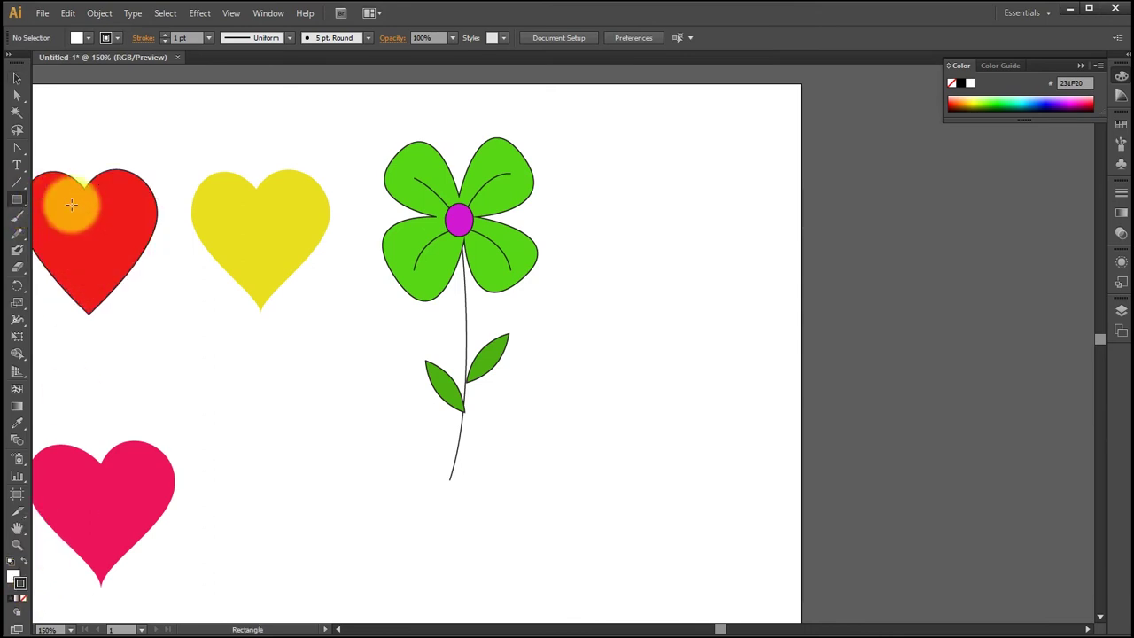
pyautogui.moveTo(629, 165); pyautogui.dragTo(763, 269)
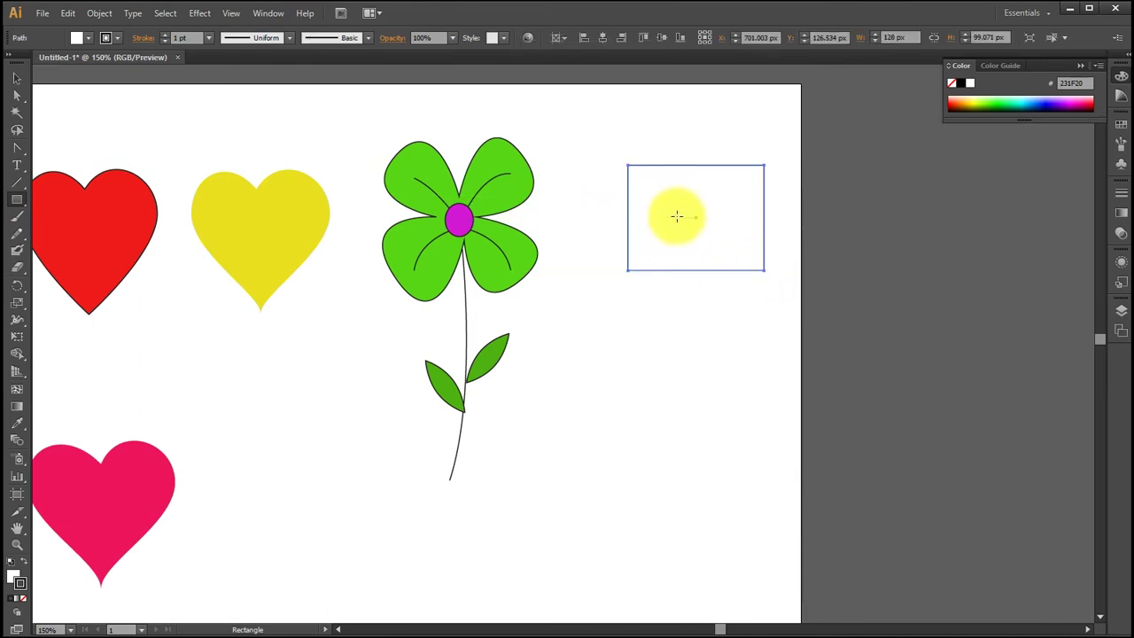
pyautogui.press('v')
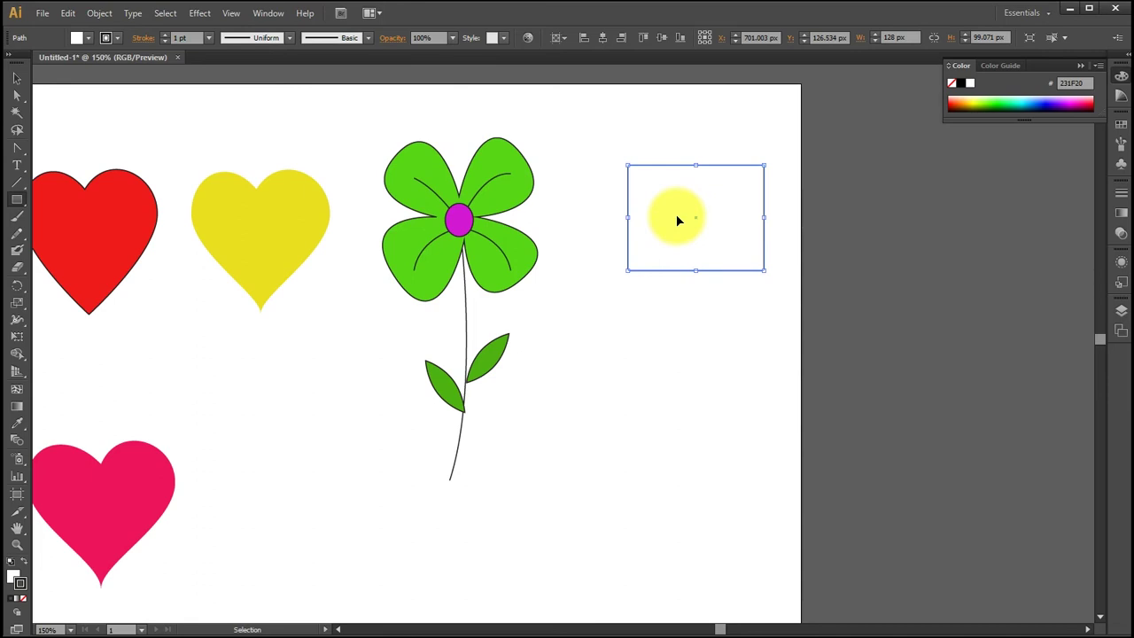
pyautogui.press('m')
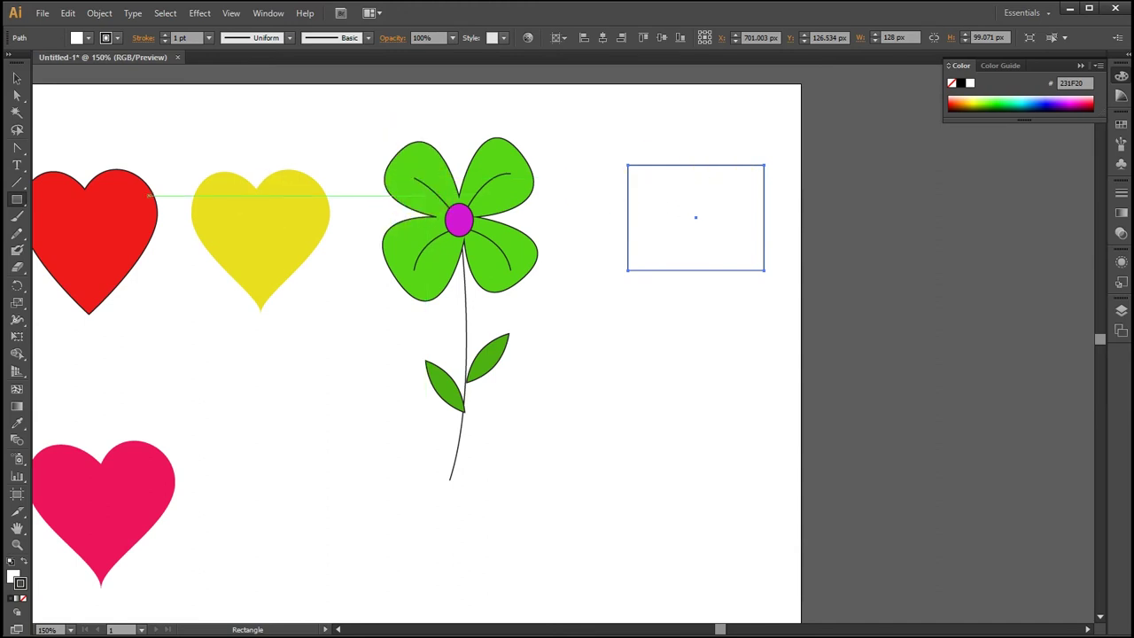
# Add an anchor point at the middle of the rectangle's top edge and move it about 26 px down to form a V-shaped notch.
pyautogui.click(18, 149)
pyautogui.click(80, 165)
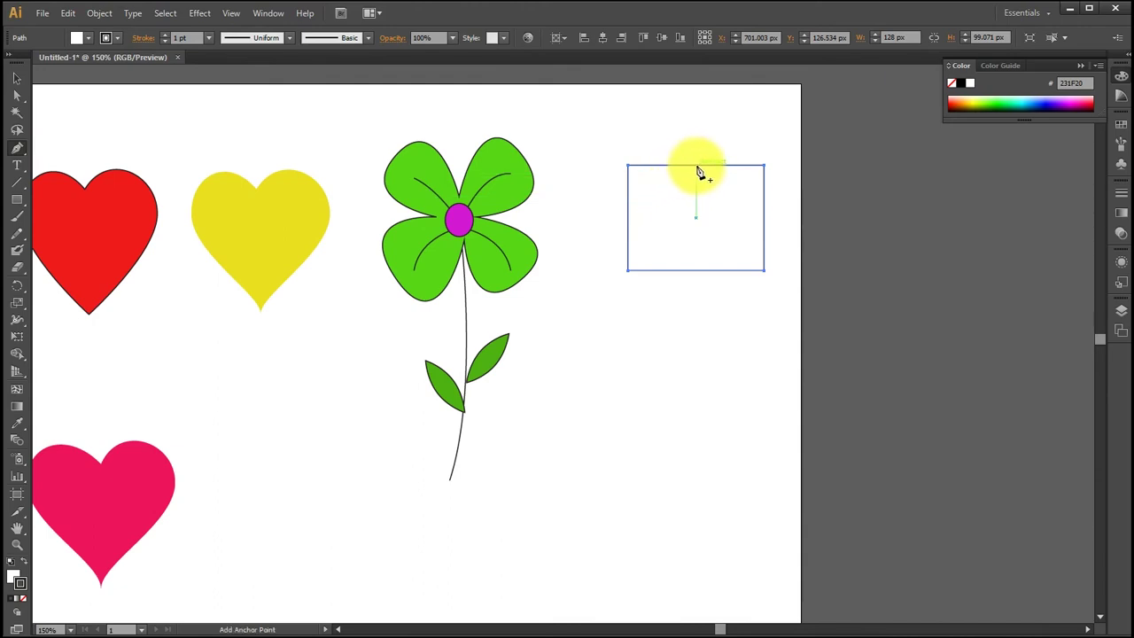
pyautogui.click(699, 166)
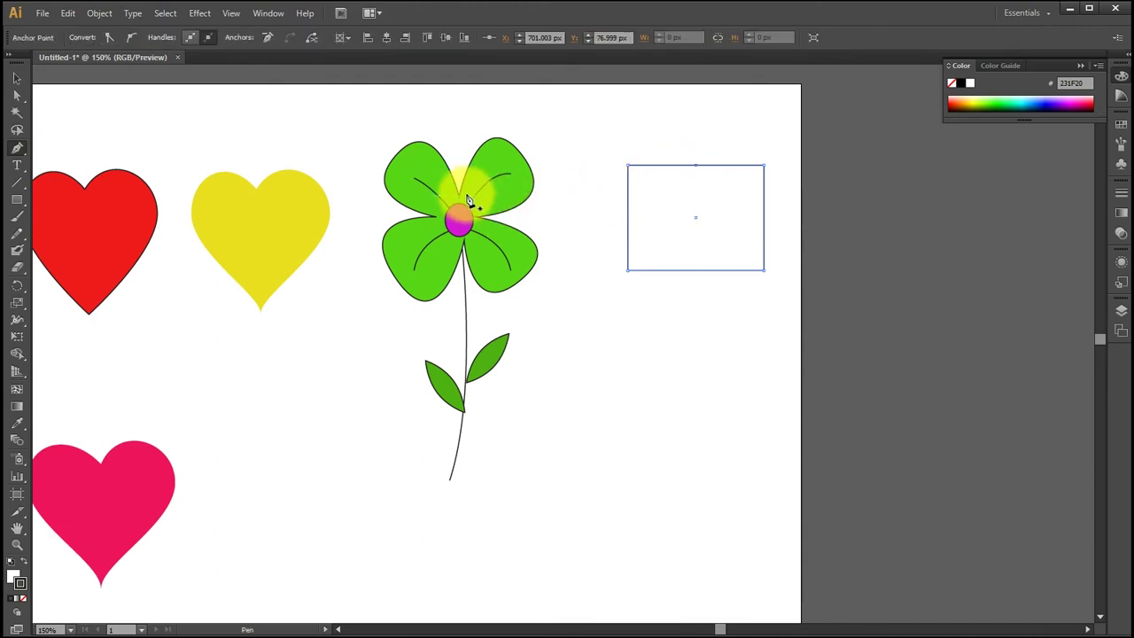
pyautogui.click(15, 95)
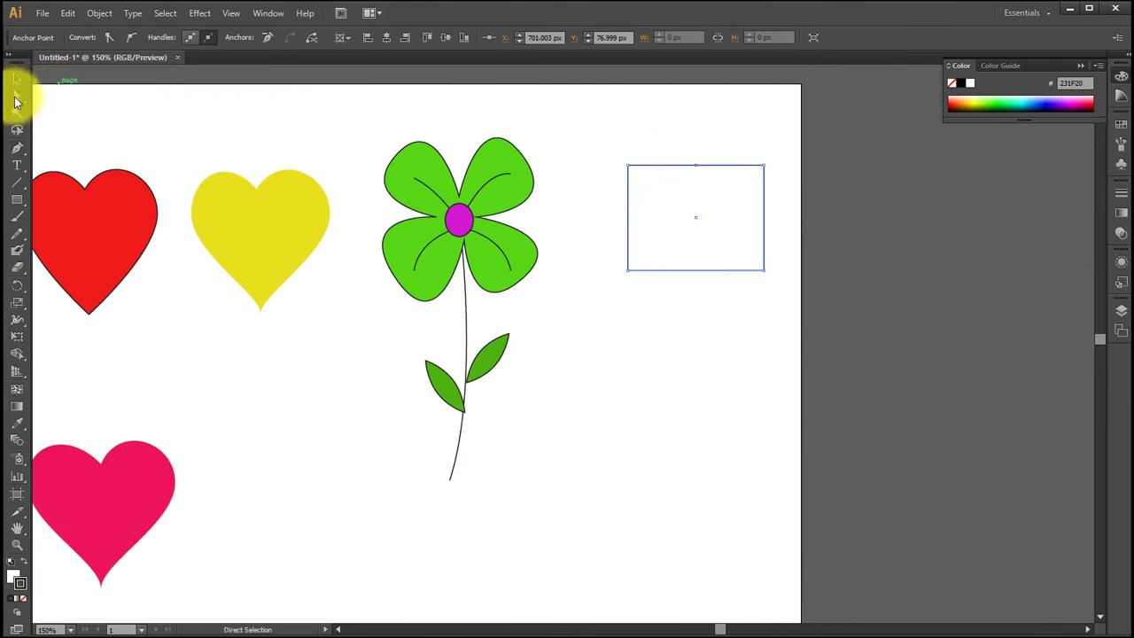
pyautogui.moveTo(696, 164); pyautogui.dragTo(696, 192)
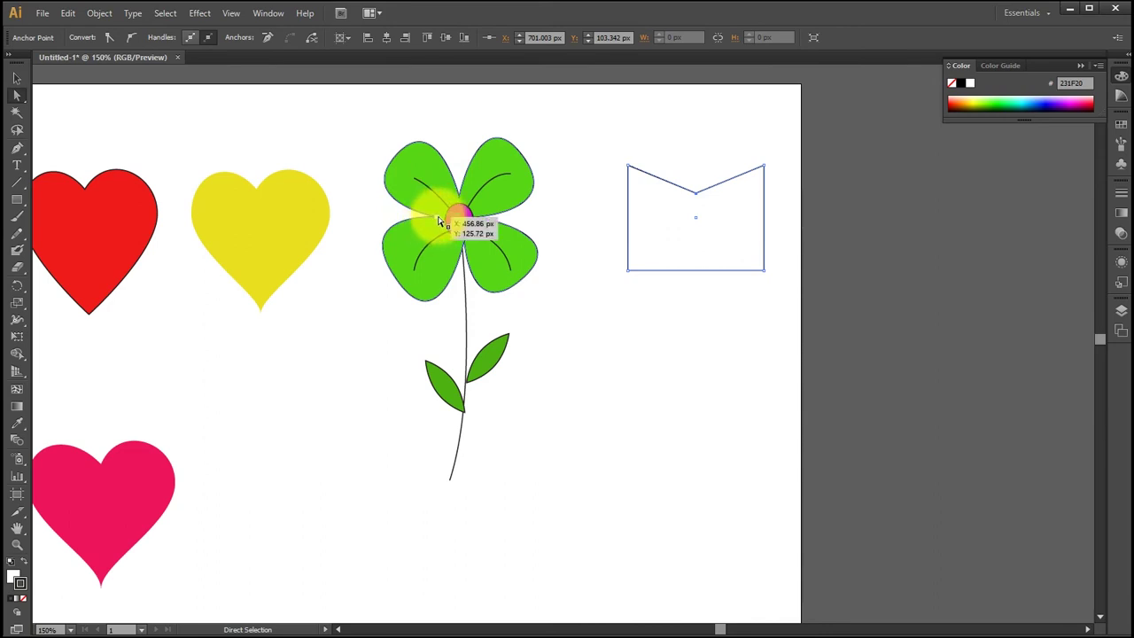
# Add an anchor point at the middle of the rectangle's left edge and move it about 37 px inward to form a notch.
pyautogui.click(16, 147)
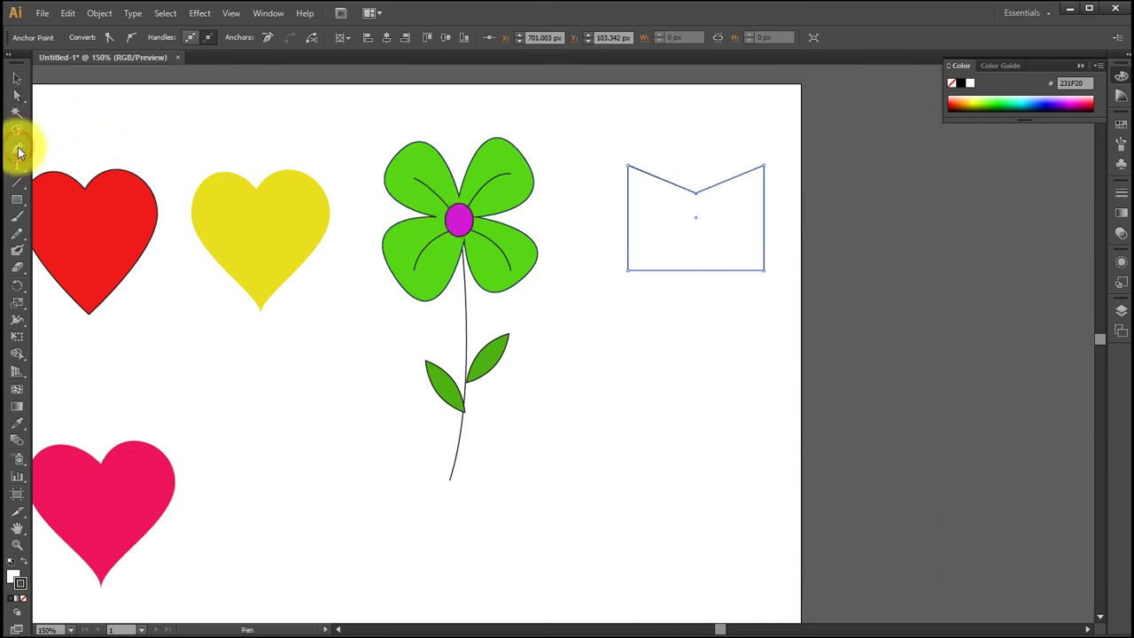
pyautogui.click(627, 218)
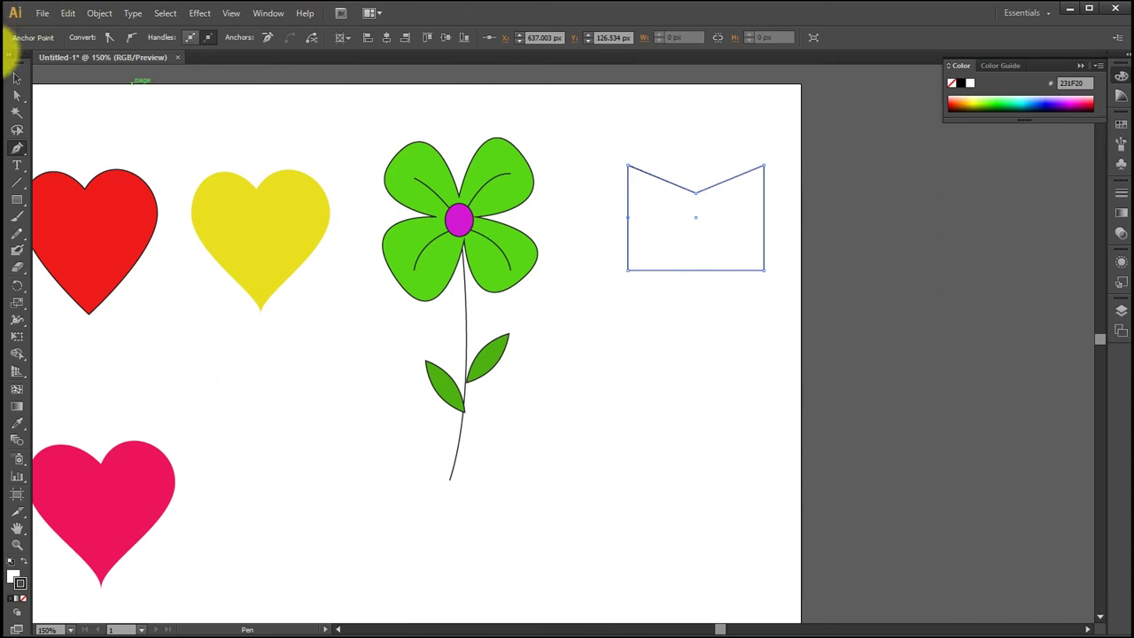
pyautogui.click(21, 96)
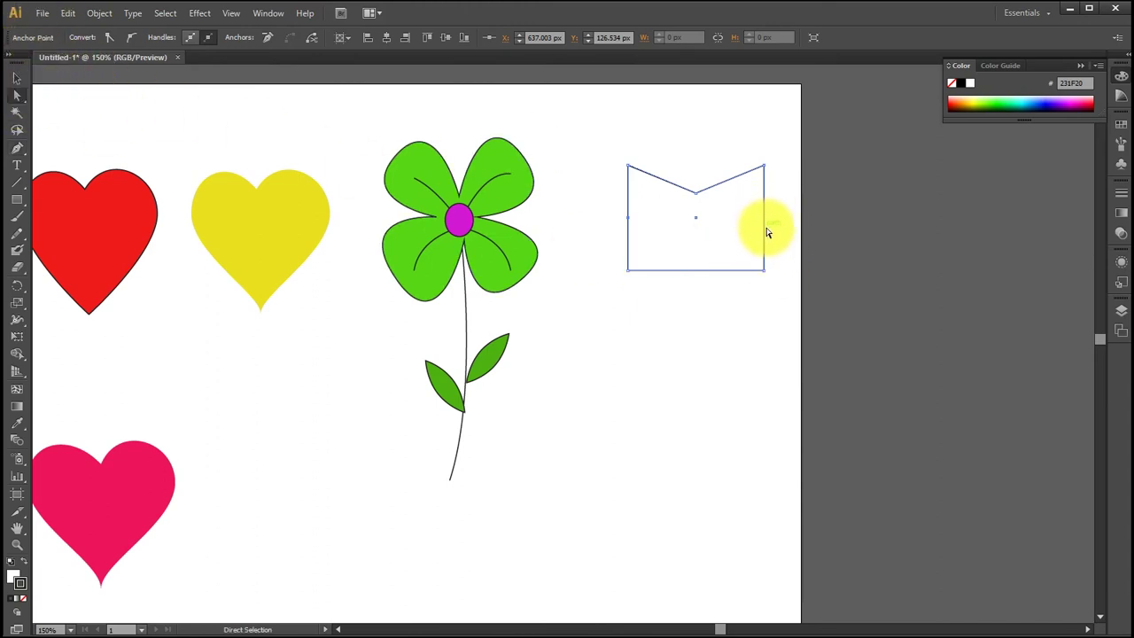
pyautogui.moveTo(762, 228)
pyautogui.mouseDown()
pyautogui.moveTo(742, 228)
pyautogui.moveTo(764, 229)
pyautogui.mouseUp()
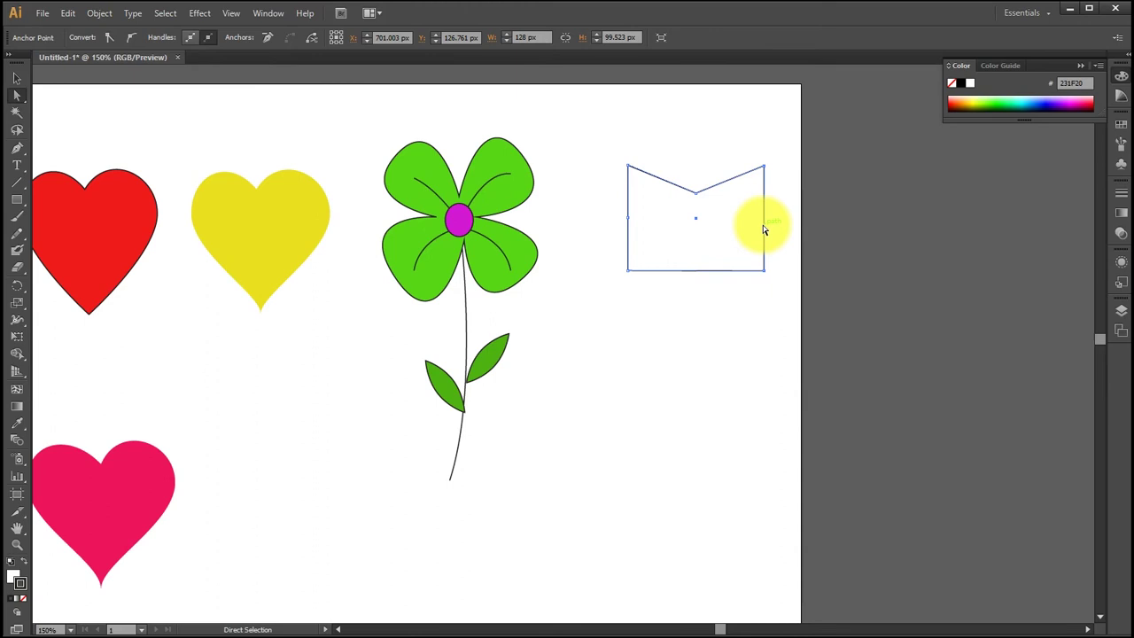
pyautogui.click(629, 221)
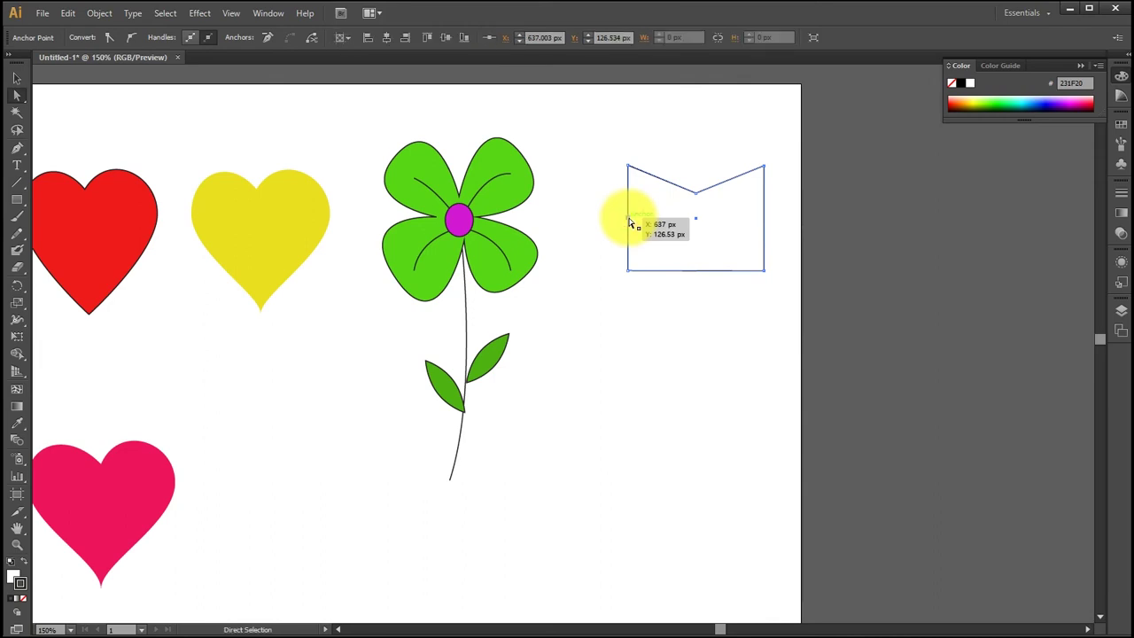
pyautogui.moveTo(630, 222); pyautogui.dragTo(668, 221)
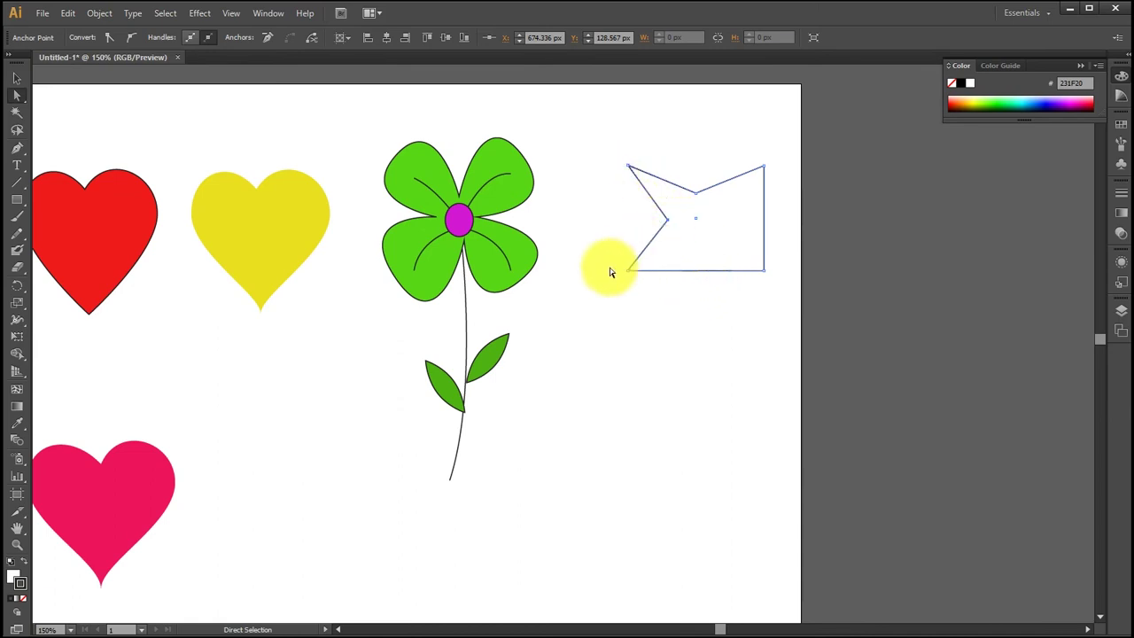
# Add an anchor point near the middle of the shape's bottom edge and move it about 32 px up to form a notch.
pyautogui.moveTo(19, 151); pyautogui.dragTo(73, 162)
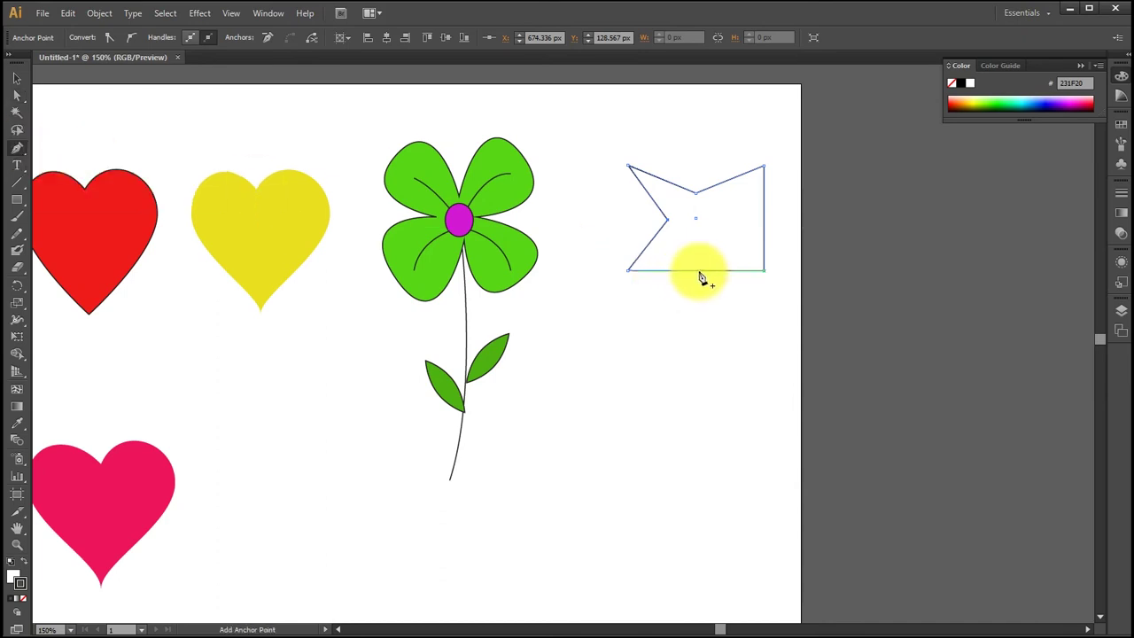
pyautogui.click(699, 271)
pyautogui.click(18, 96)
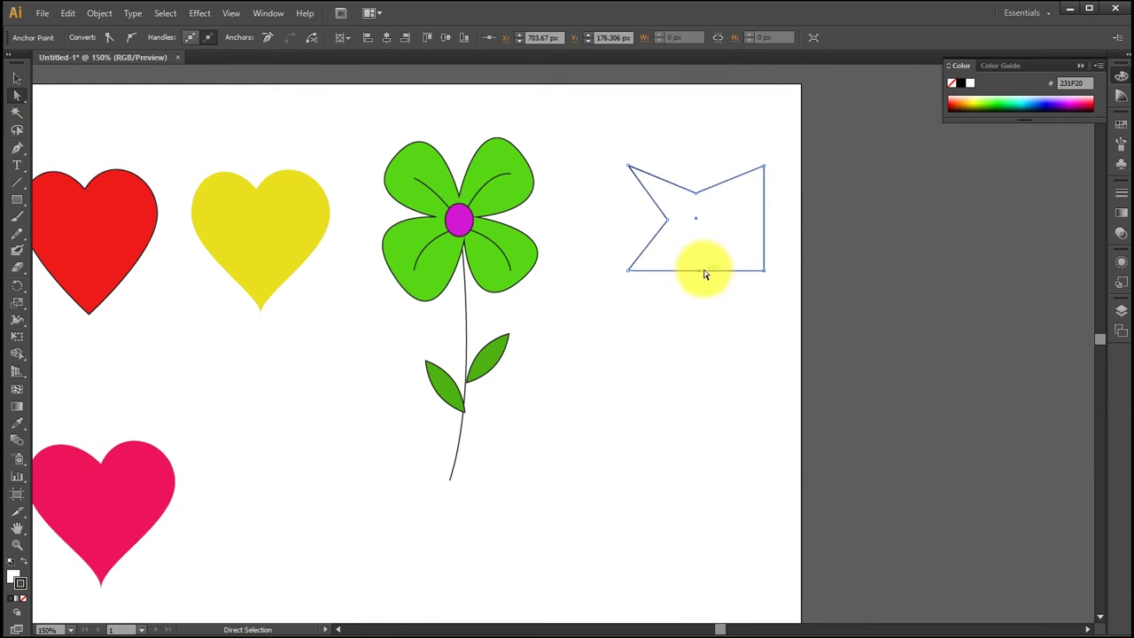
pyautogui.moveTo(699, 270); pyautogui.dragTo(700, 239)
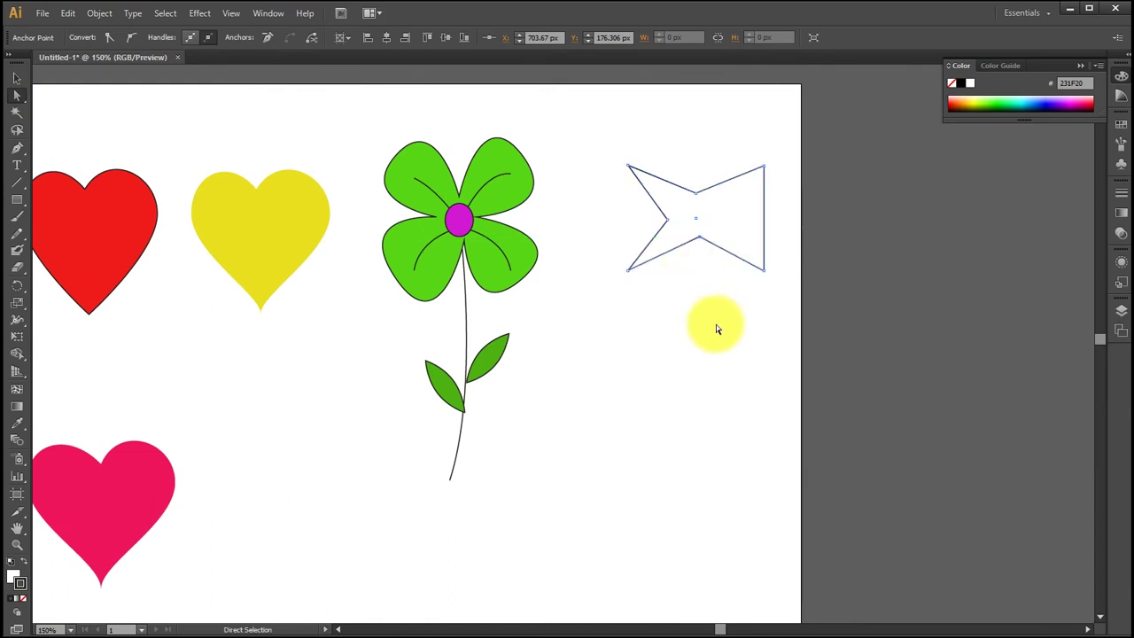
# Add an anchor point at the middle of the shape's right edge and move it about 33 px inward to complete the four-pointed star.
pyautogui.click(16, 147)
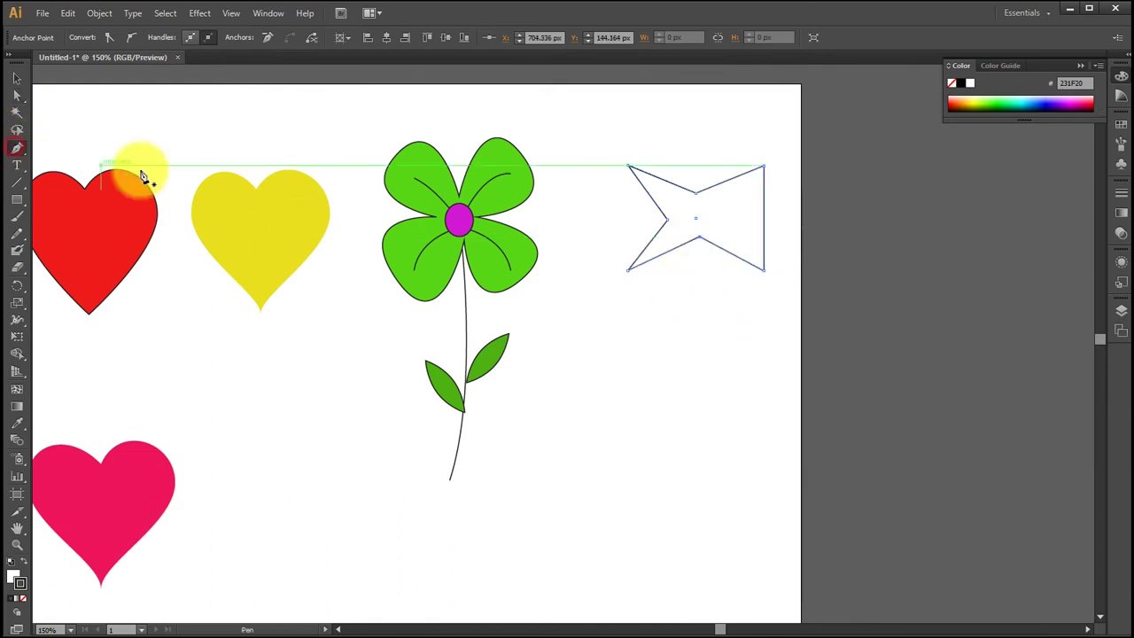
pyautogui.click(765, 218)
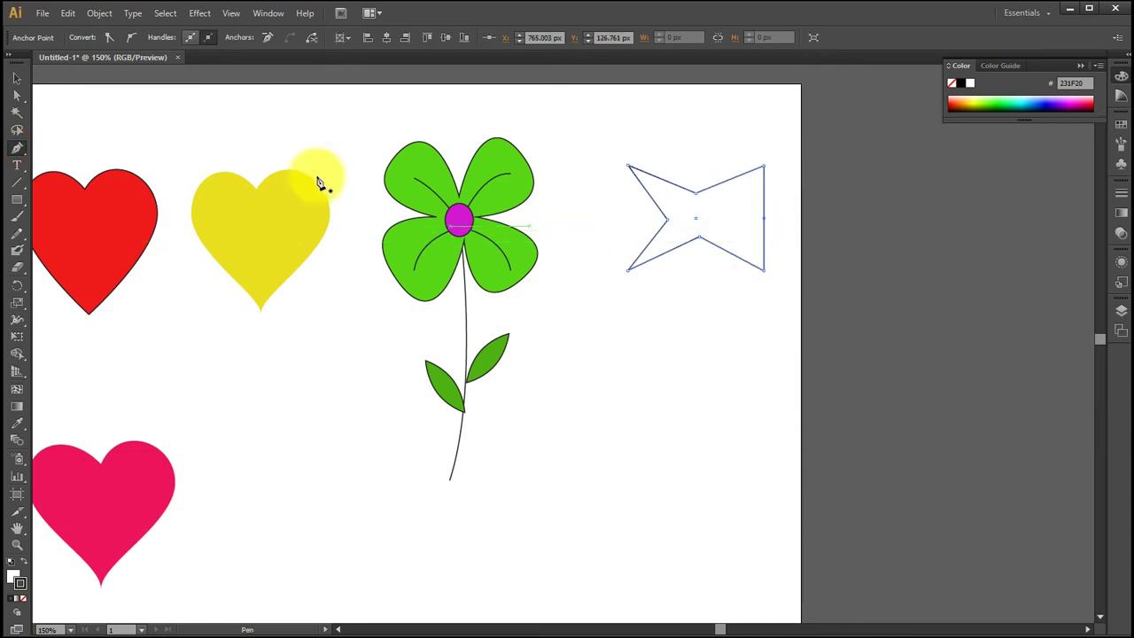
pyautogui.click(17, 95)
pyautogui.click(767, 238)
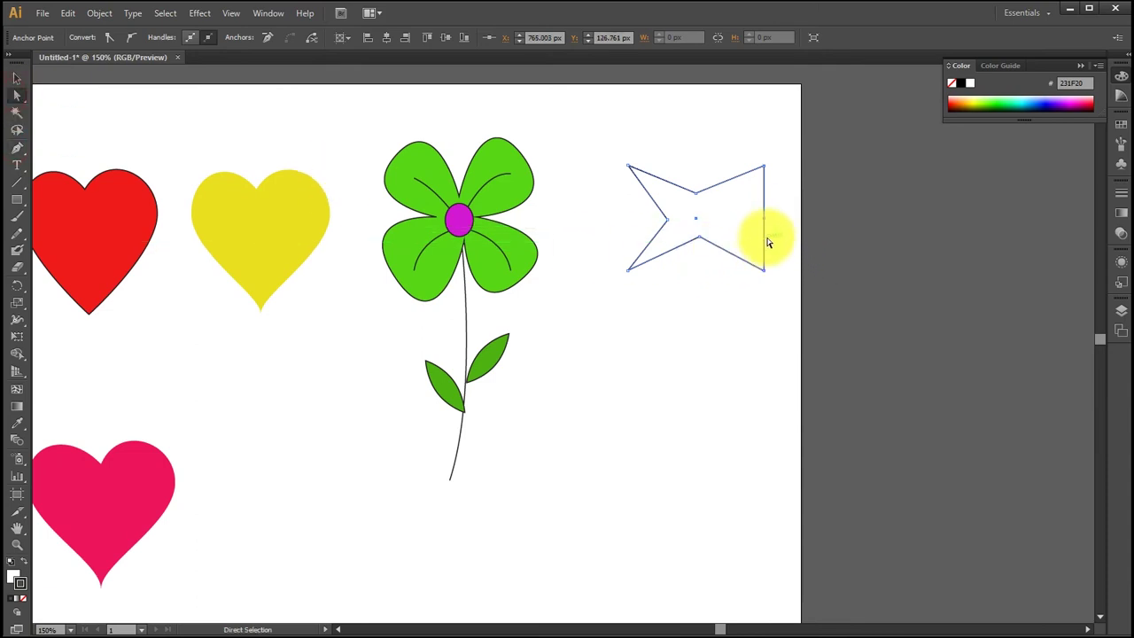
pyautogui.moveTo(772, 217); pyautogui.dragTo(728, 222)
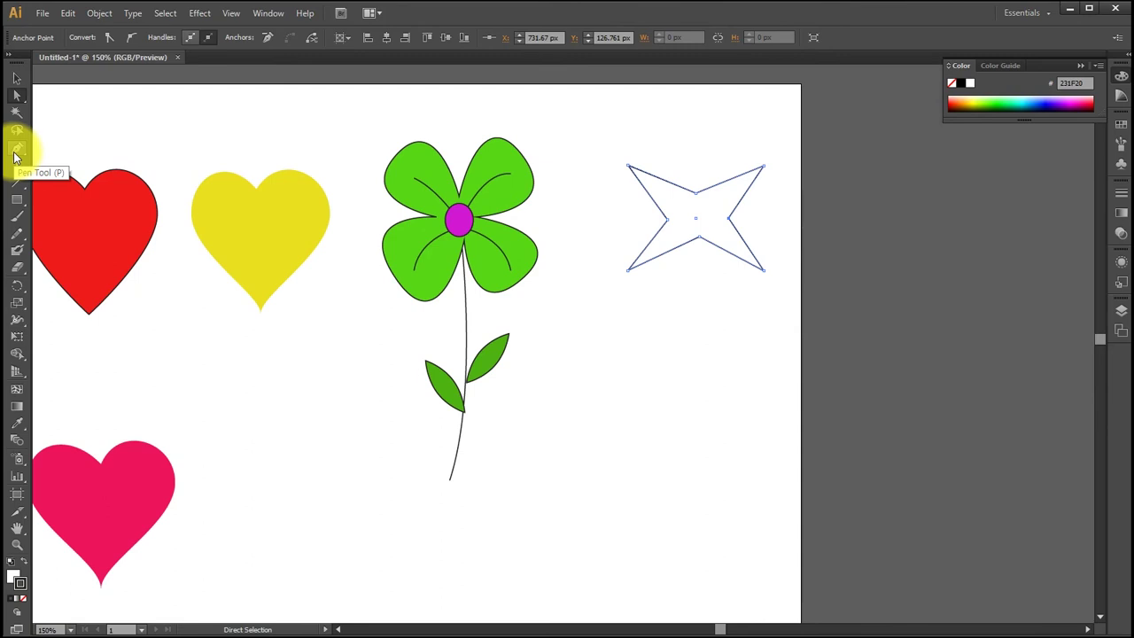
# Add an extra anchor point on the star's edge just left of the bottom notch and delete it again.
pyautogui.click(16, 150)
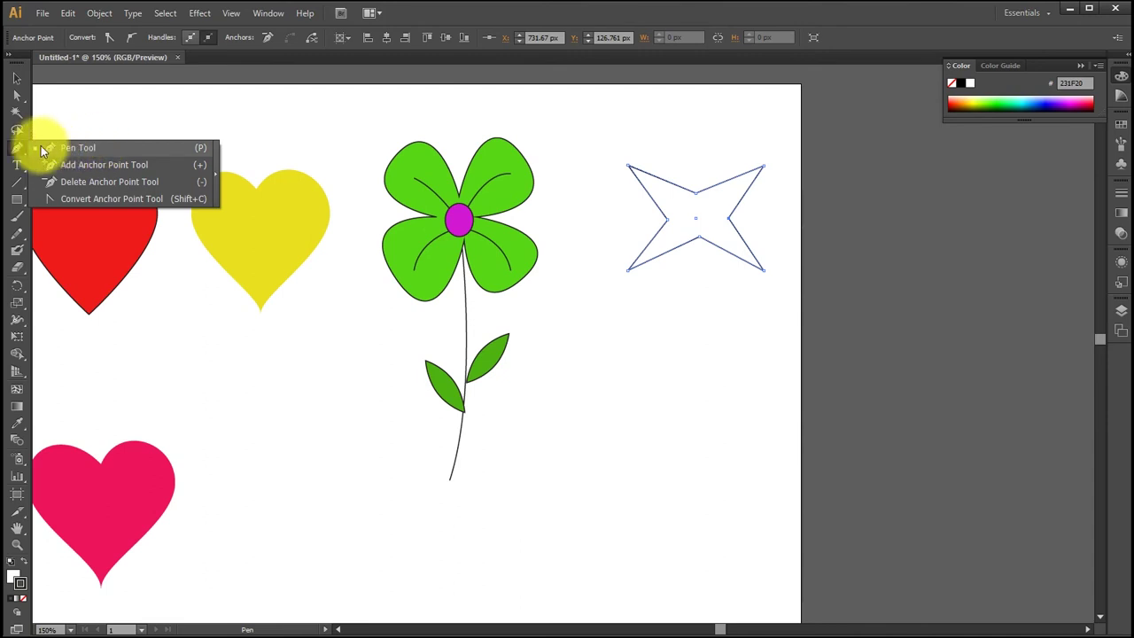
pyautogui.click(16, 148)
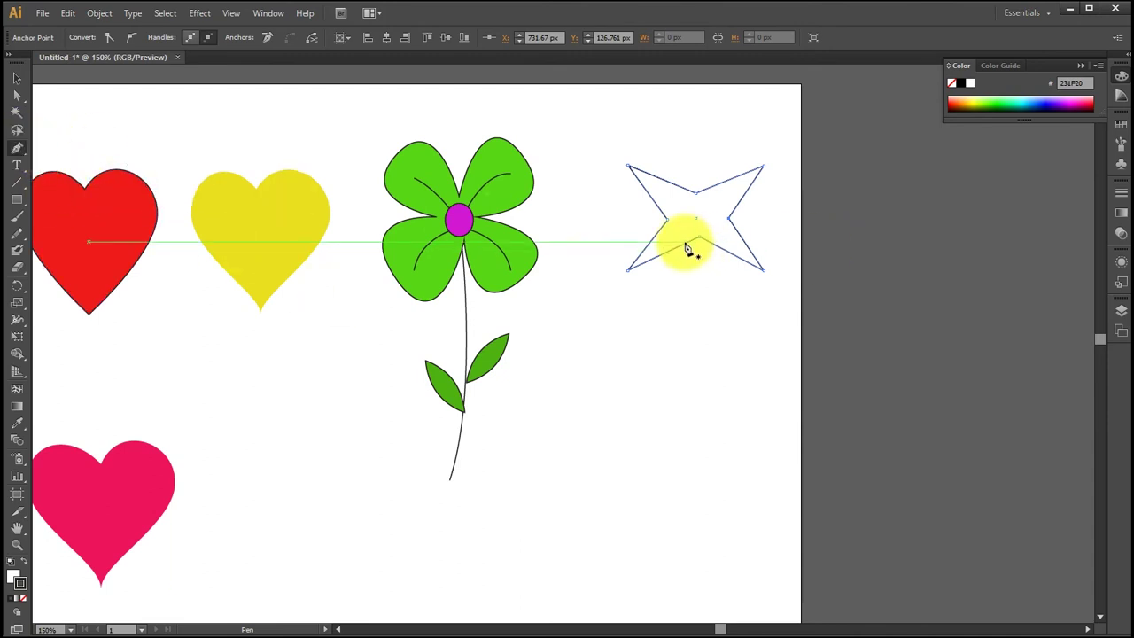
pyautogui.moveTo(685, 245); pyautogui.dragTo(703, 245)
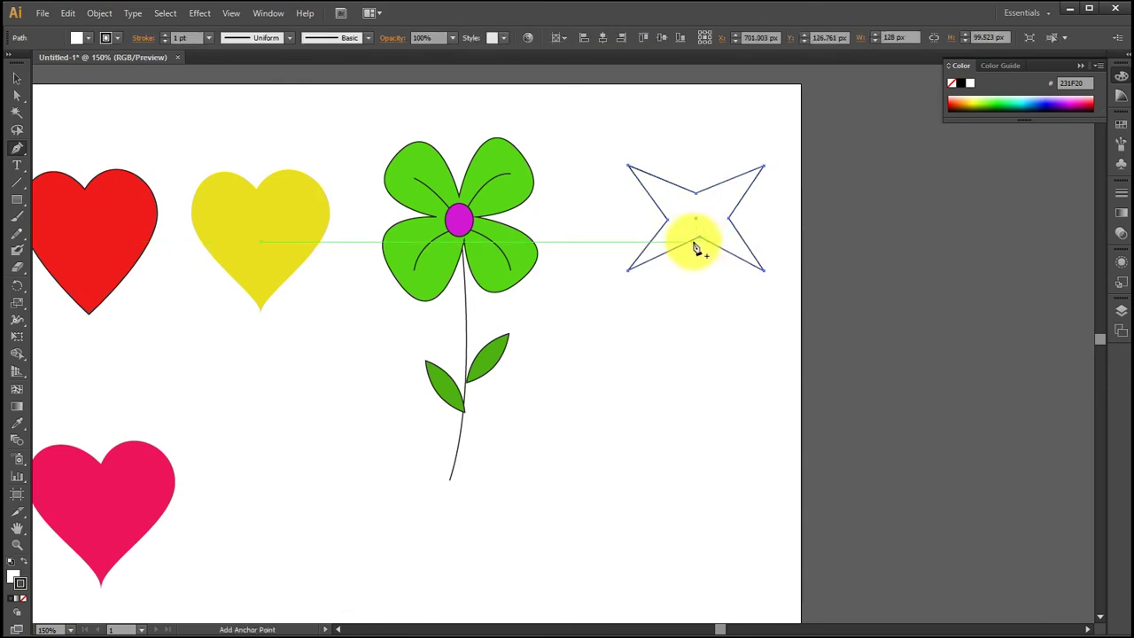
pyautogui.click(686, 250)
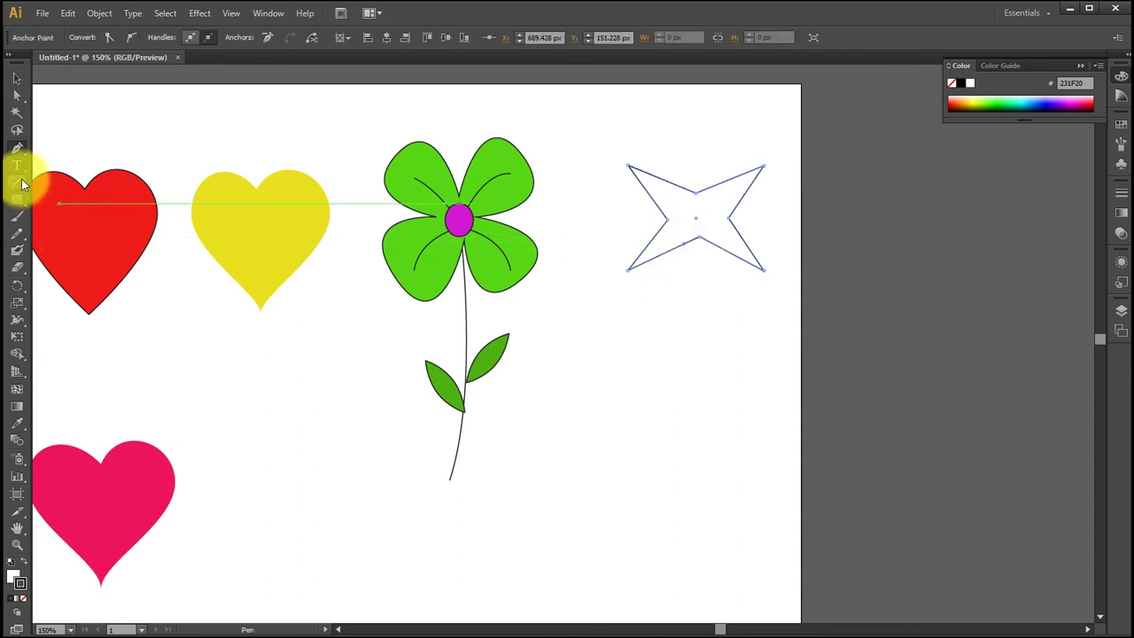
pyautogui.click(17, 149)
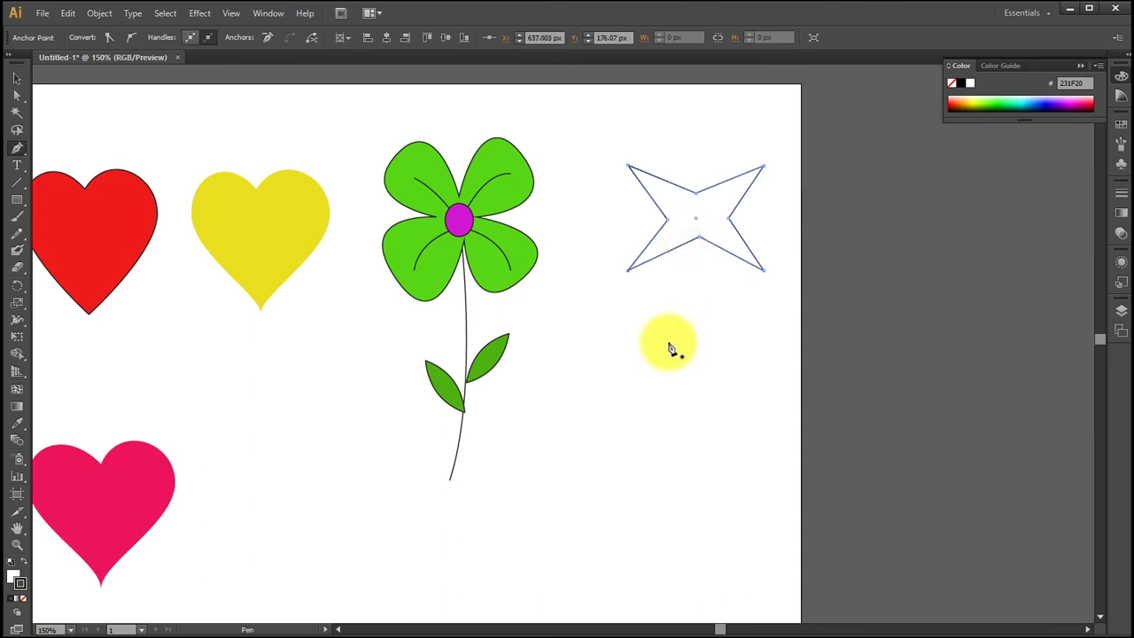
# Replace the bottom notch's anchor point with one centred on the bottom edge, raise it about 29 px, and lower the top notch about 6 px.
pyautogui.click(700, 245)
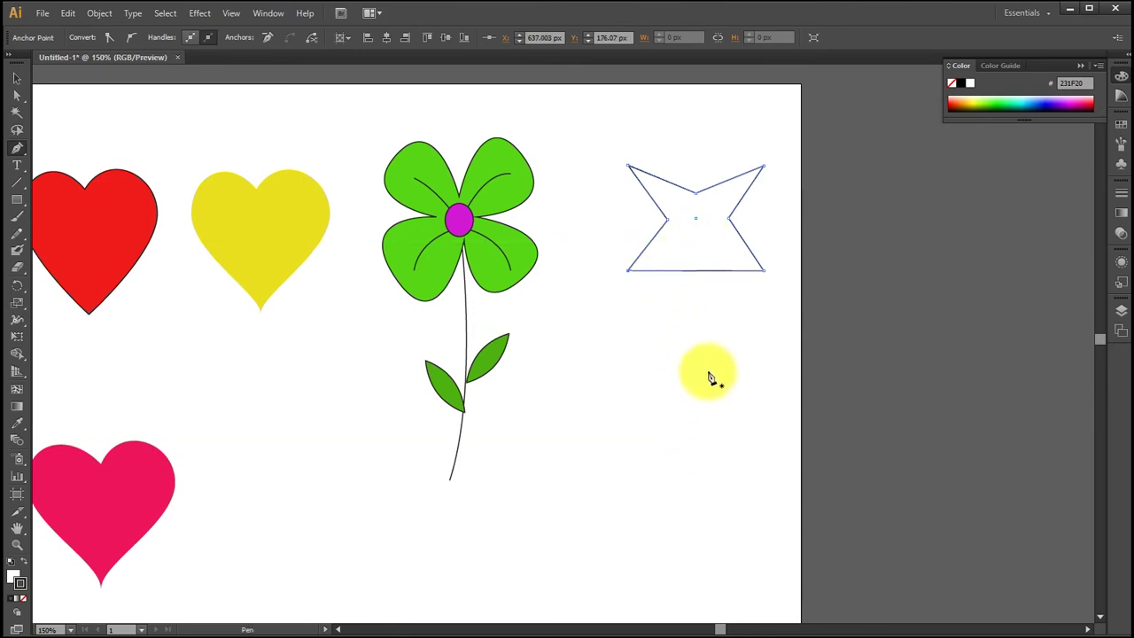
pyautogui.click(699, 272)
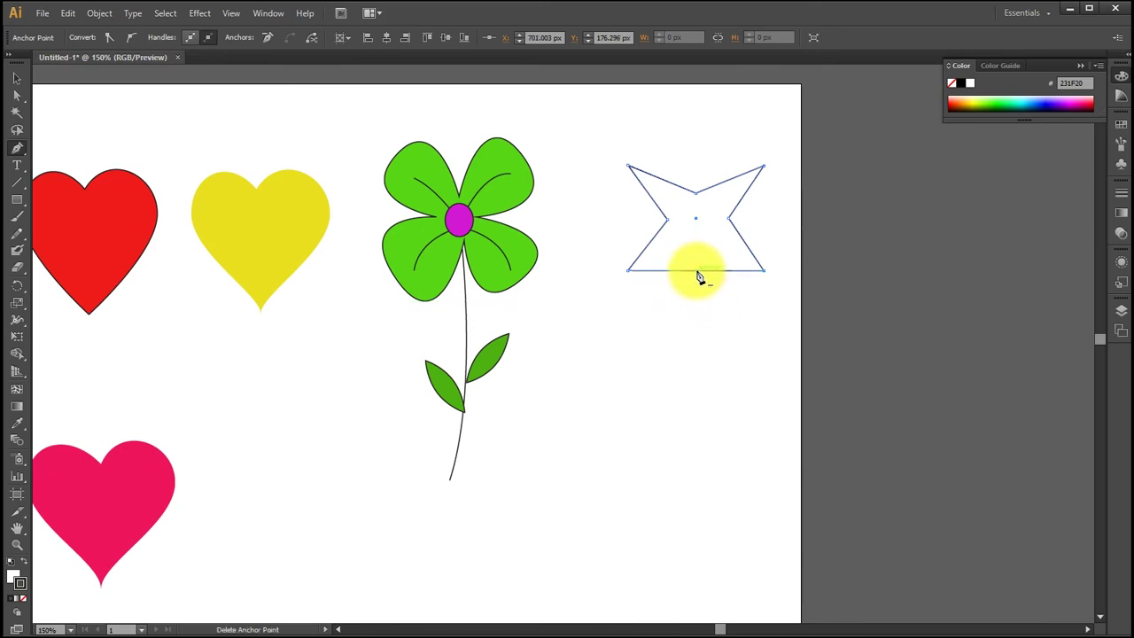
pyautogui.click(16, 95)
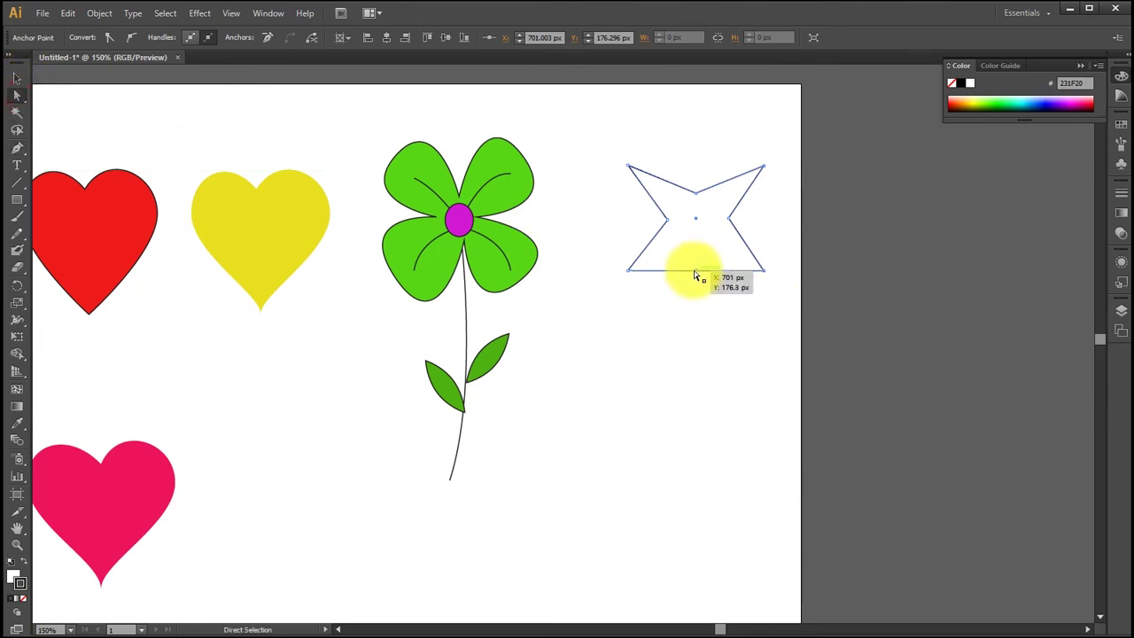
pyautogui.moveTo(695, 273); pyautogui.dragTo(696, 241)
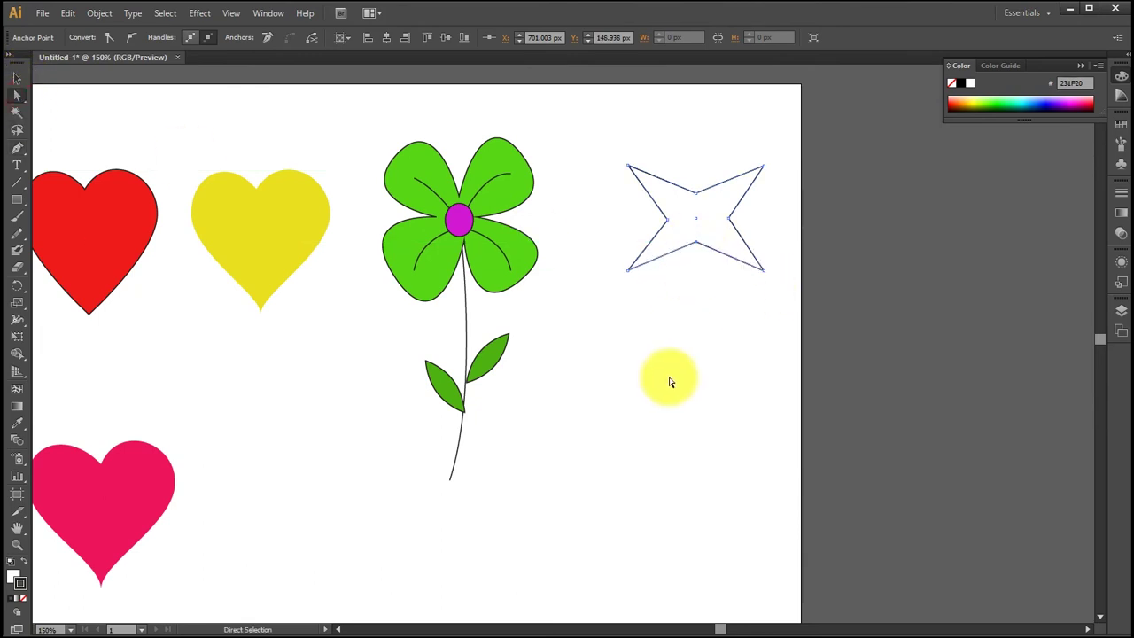
pyautogui.moveTo(696, 193); pyautogui.dragTo(695, 199)
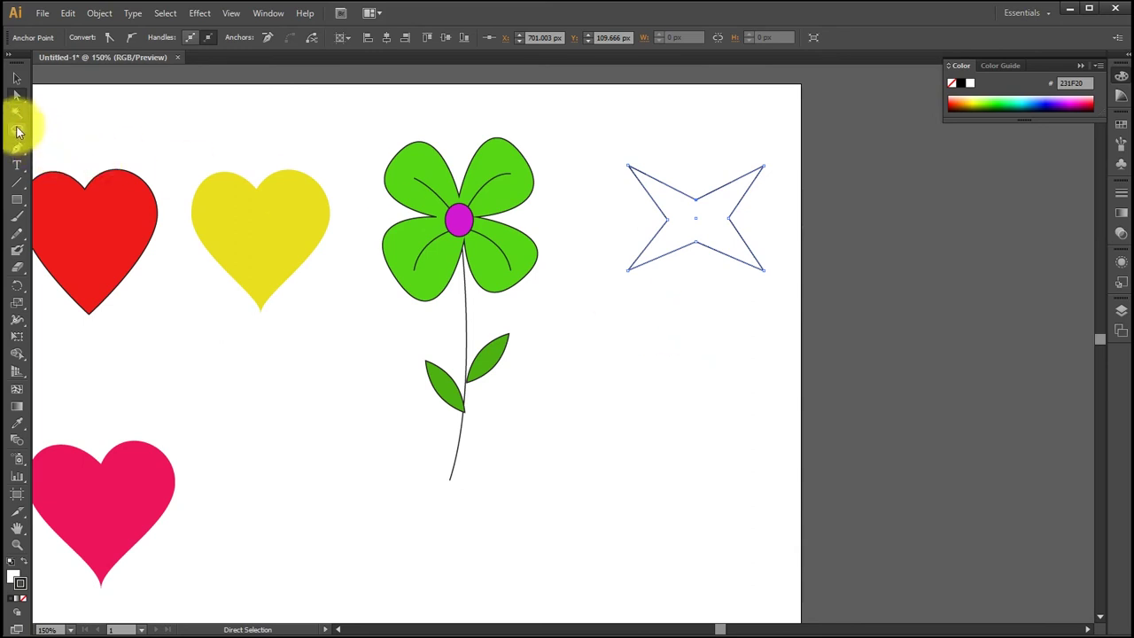
# Convert the star's four outer corner points to smooth points with long direction handles, forming four rounded petals.
pyautogui.moveTo(17, 148); pyautogui.dragTo(94, 197)
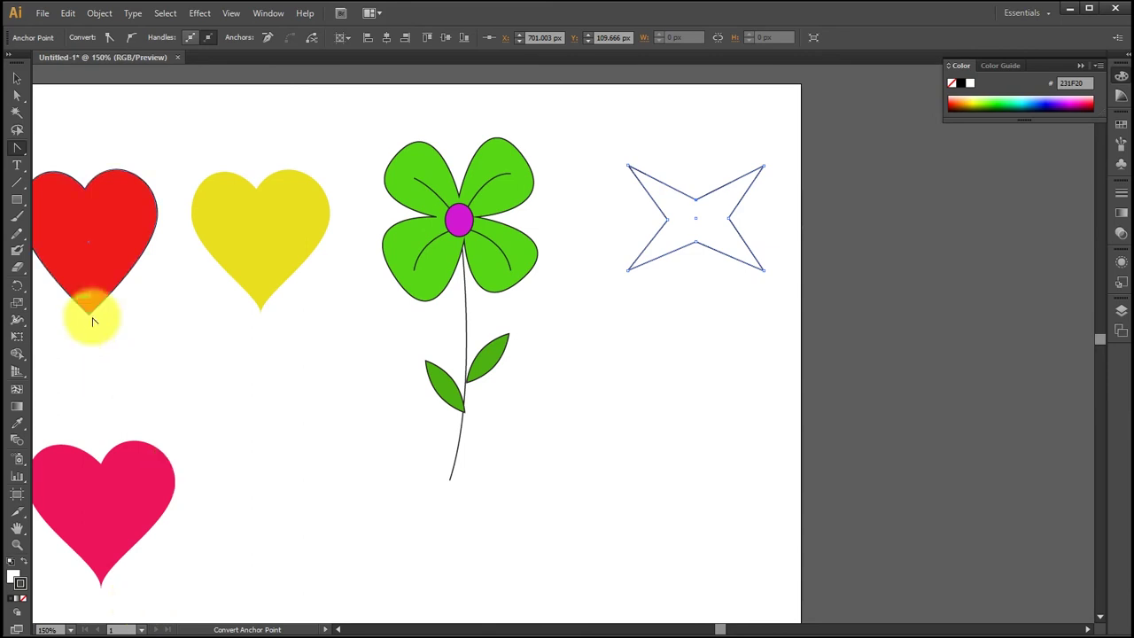
pyautogui.click(49, 200)
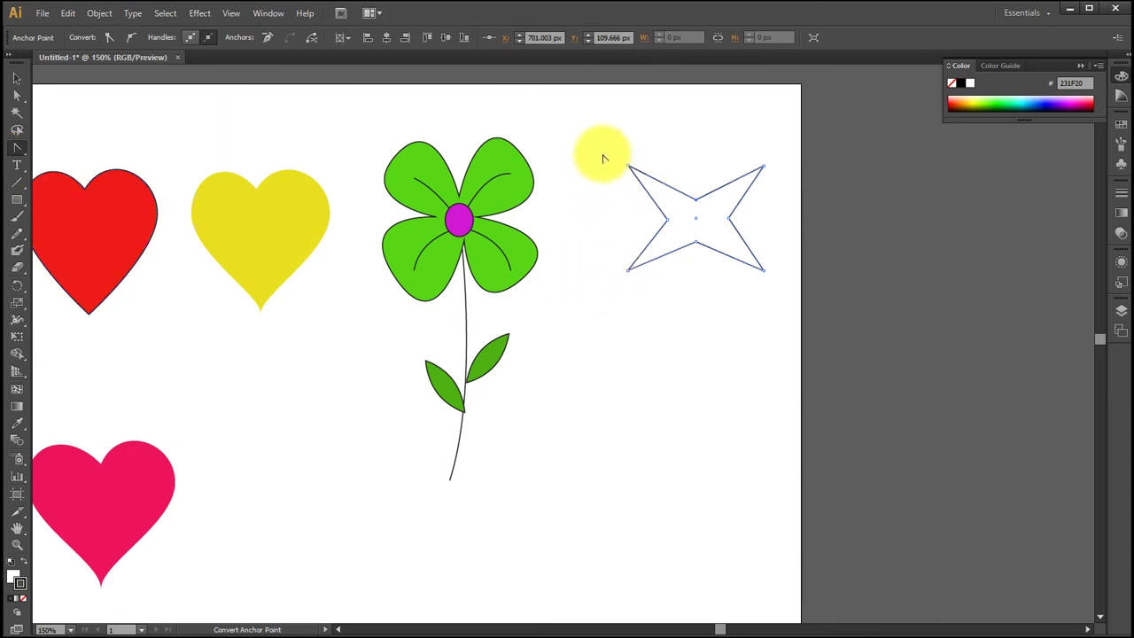
pyautogui.moveTo(629, 168); pyautogui.dragTo(669, 124)
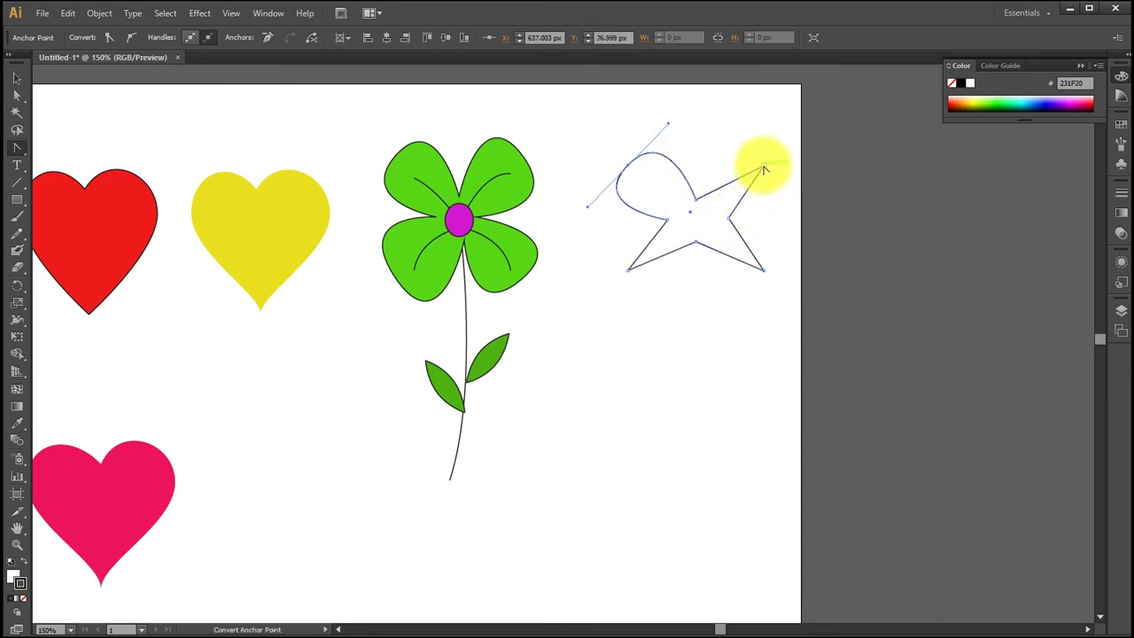
pyautogui.moveTo(762, 166); pyautogui.dragTo(800, 212)
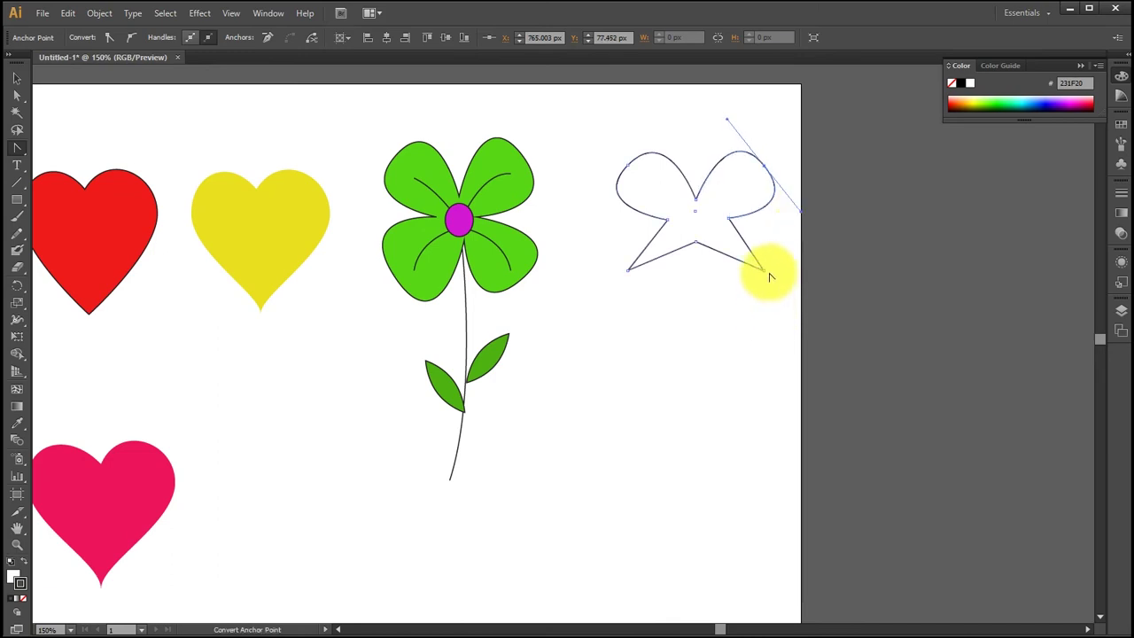
pyautogui.moveTo(764, 271); pyautogui.dragTo(716, 319)
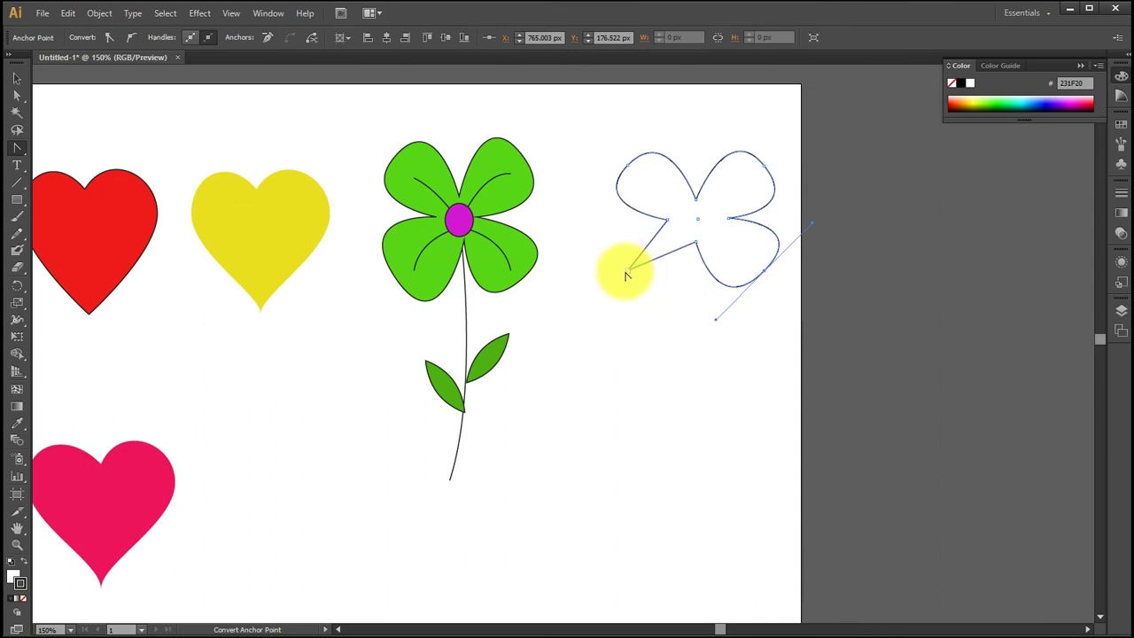
pyautogui.moveTo(627, 275); pyautogui.dragTo(582, 218)
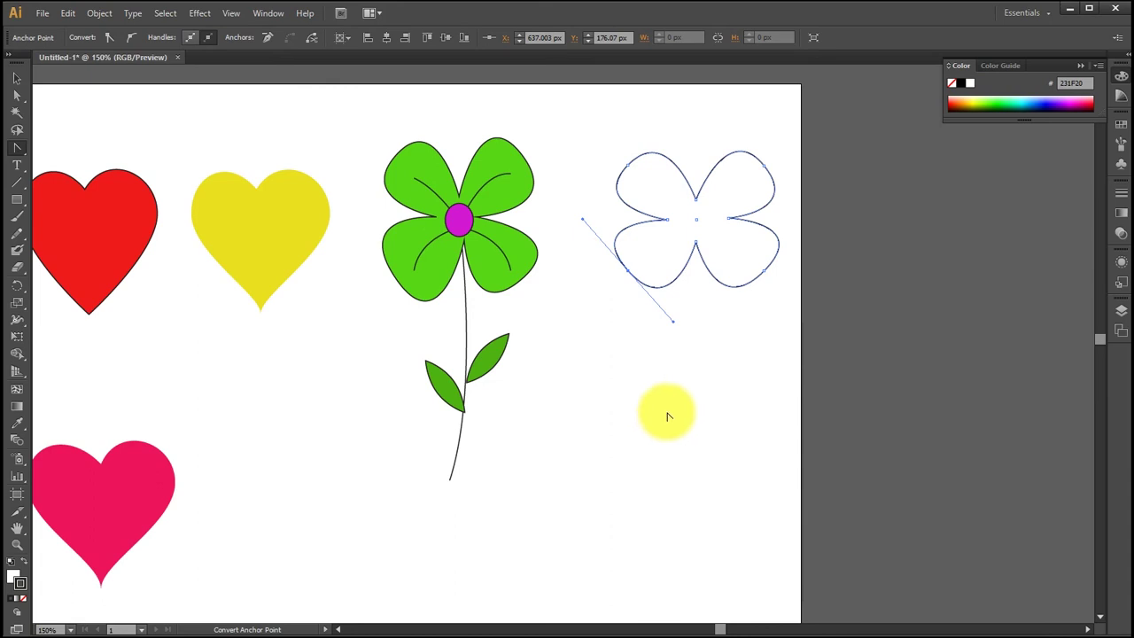
# Select the whole four-petal shape and set its fill to the pink-red colour ED1150.
pyautogui.click(18, 82)
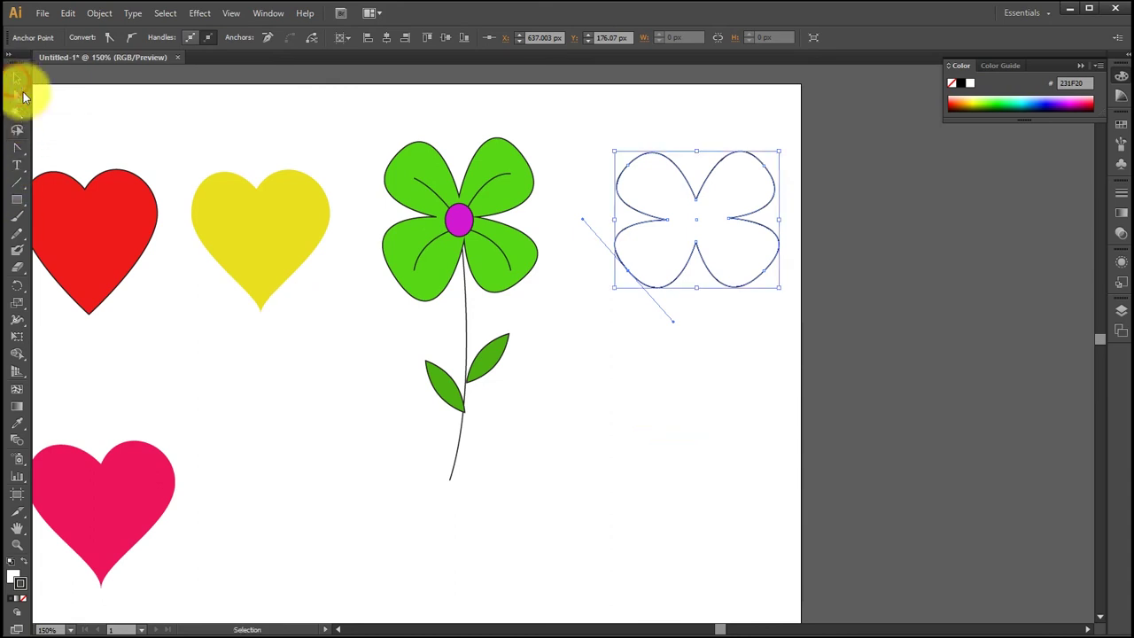
pyautogui.click(661, 158)
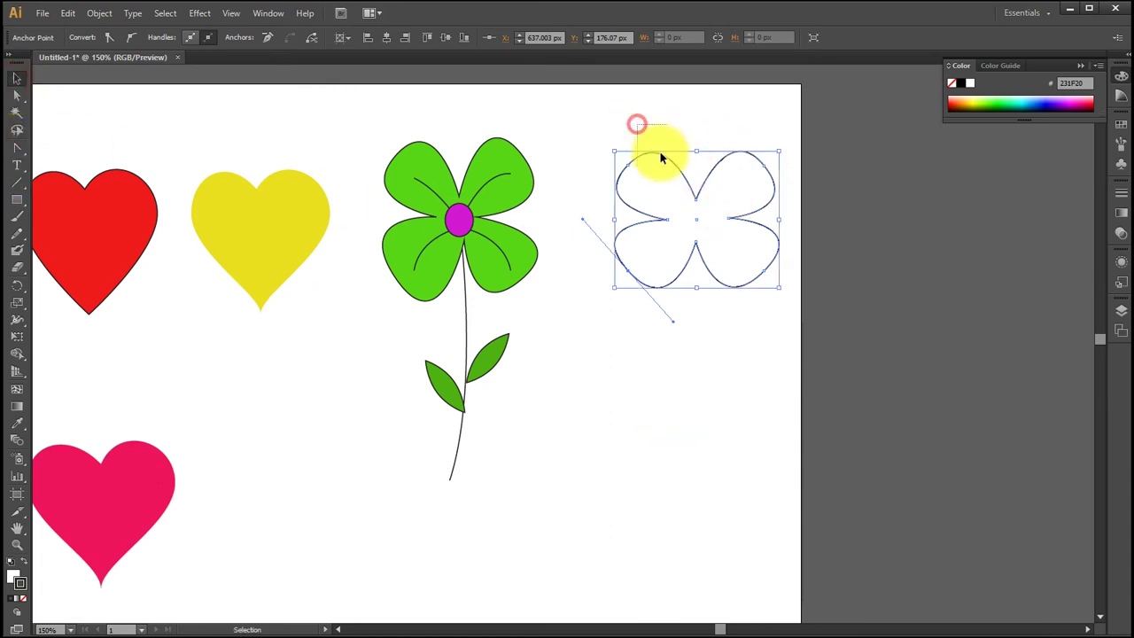
pyautogui.click(13, 580)
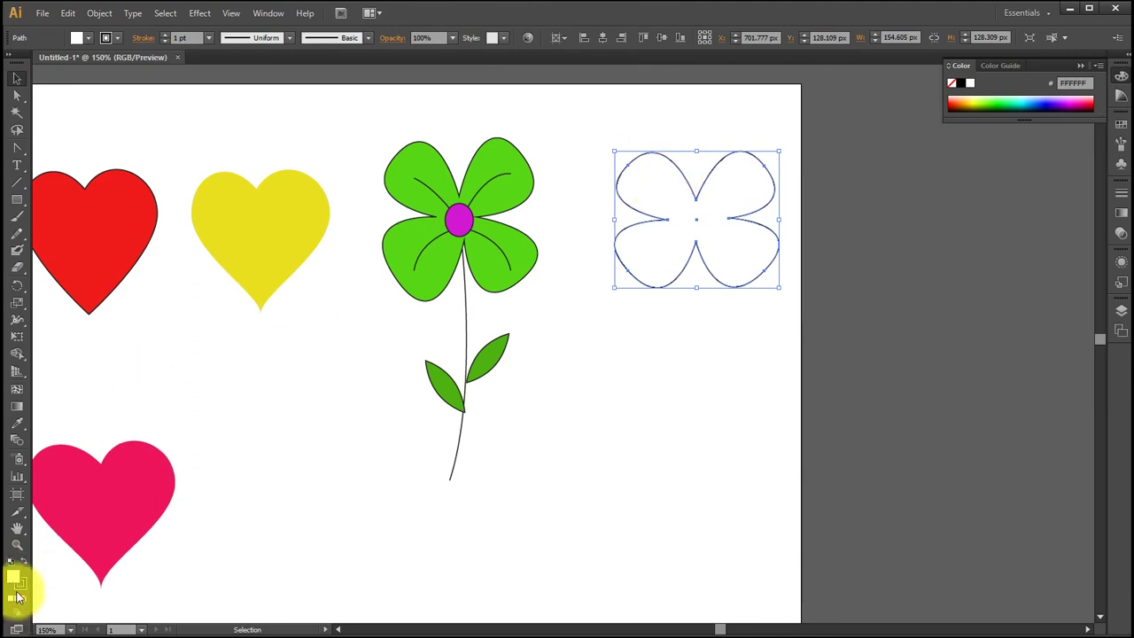
pyautogui.doubleClick(16, 580)
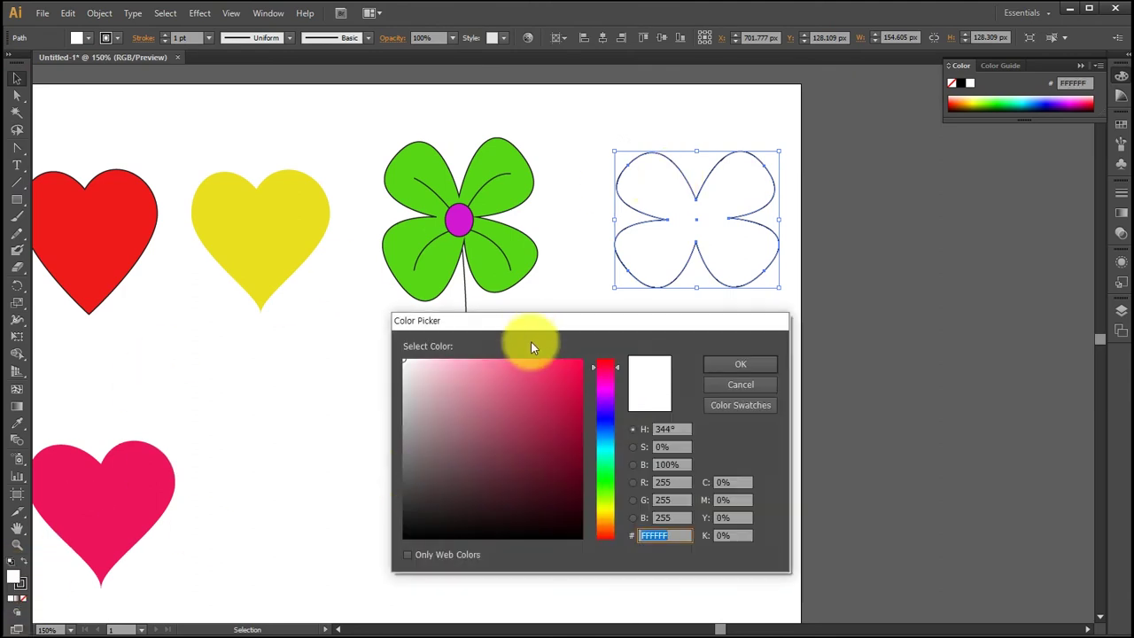
pyautogui.moveTo(526, 324); pyautogui.dragTo(289, 333)
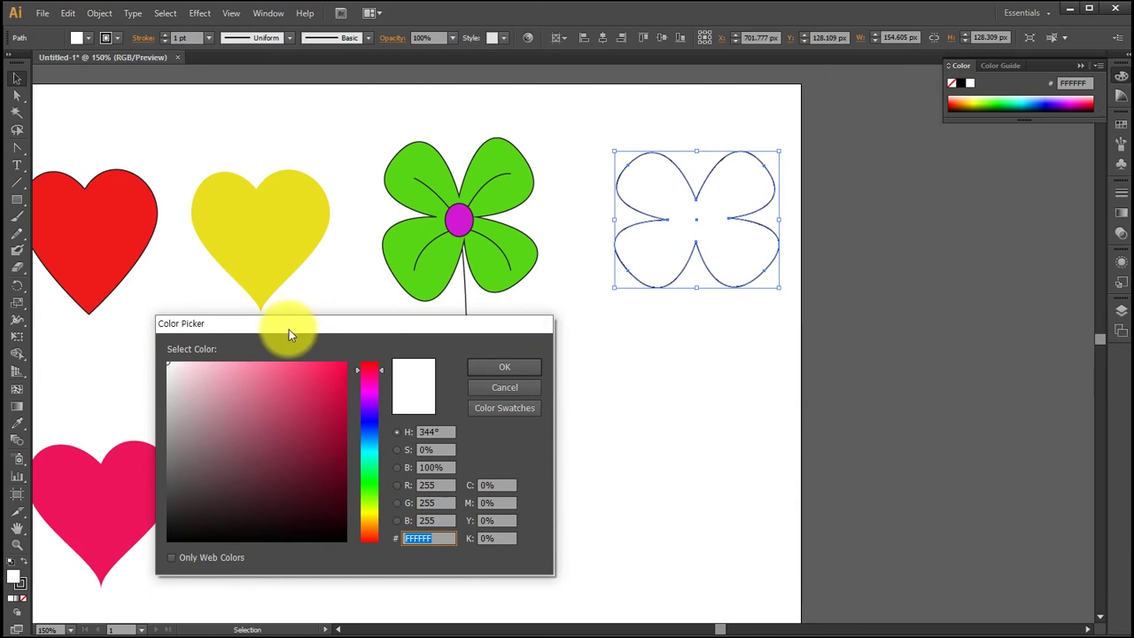
pyautogui.click(334, 374)
pyautogui.click(521, 376)
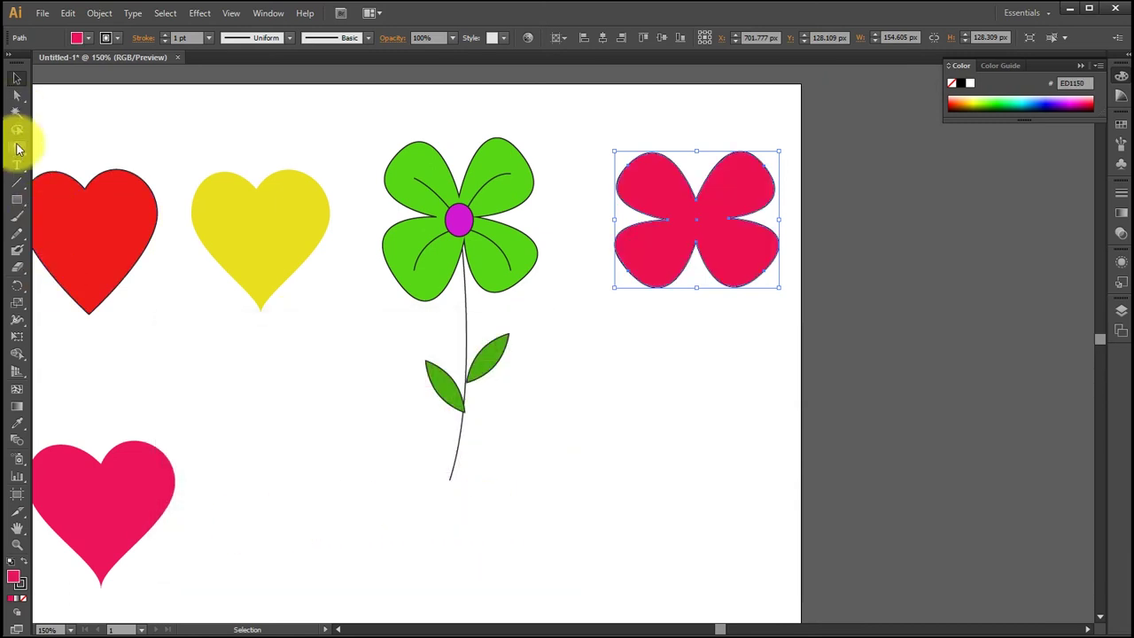
# Change the four-petal shape's fill to the bright green colour 2EEA13.
pyautogui.moveTo(16, 130); pyautogui.dragTo(64, 149)
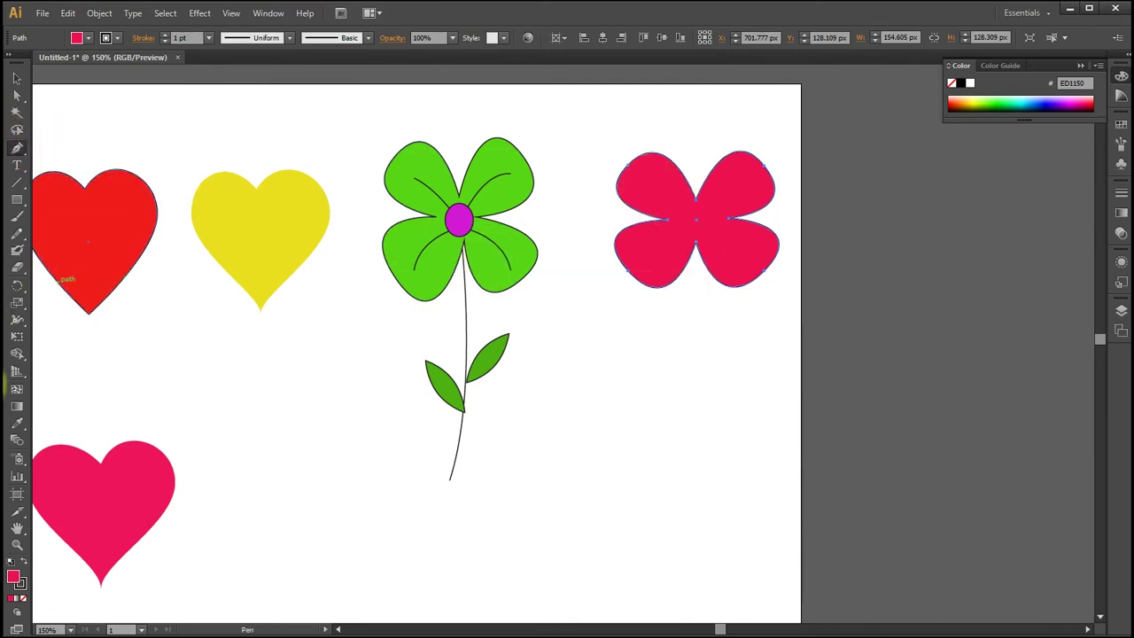
pyautogui.doubleClick(14, 578)
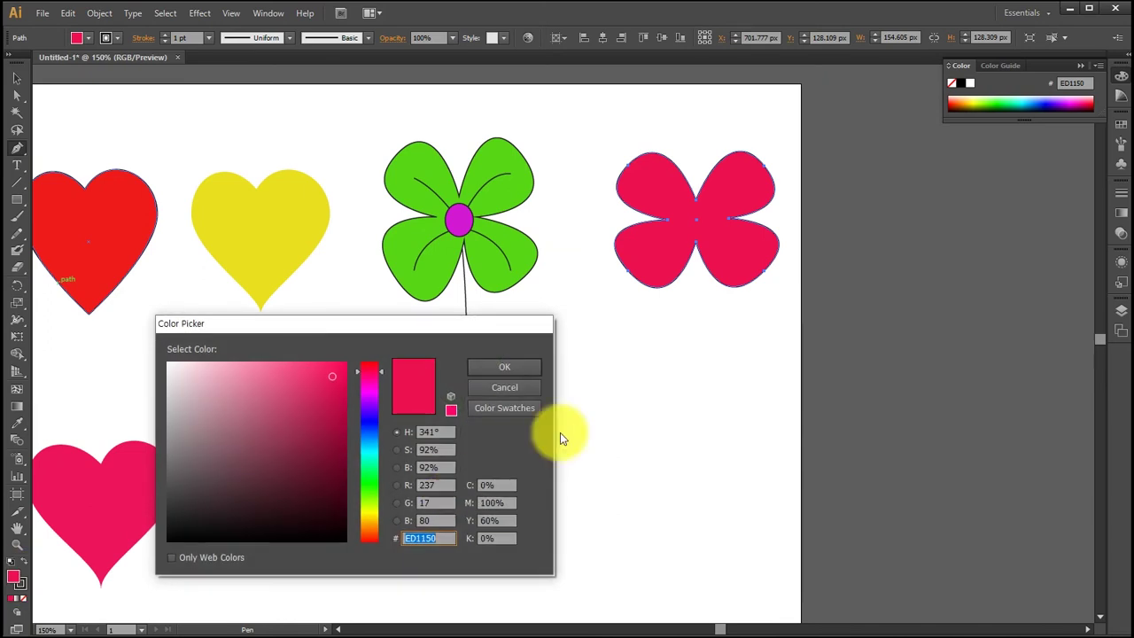
pyautogui.click(368, 483)
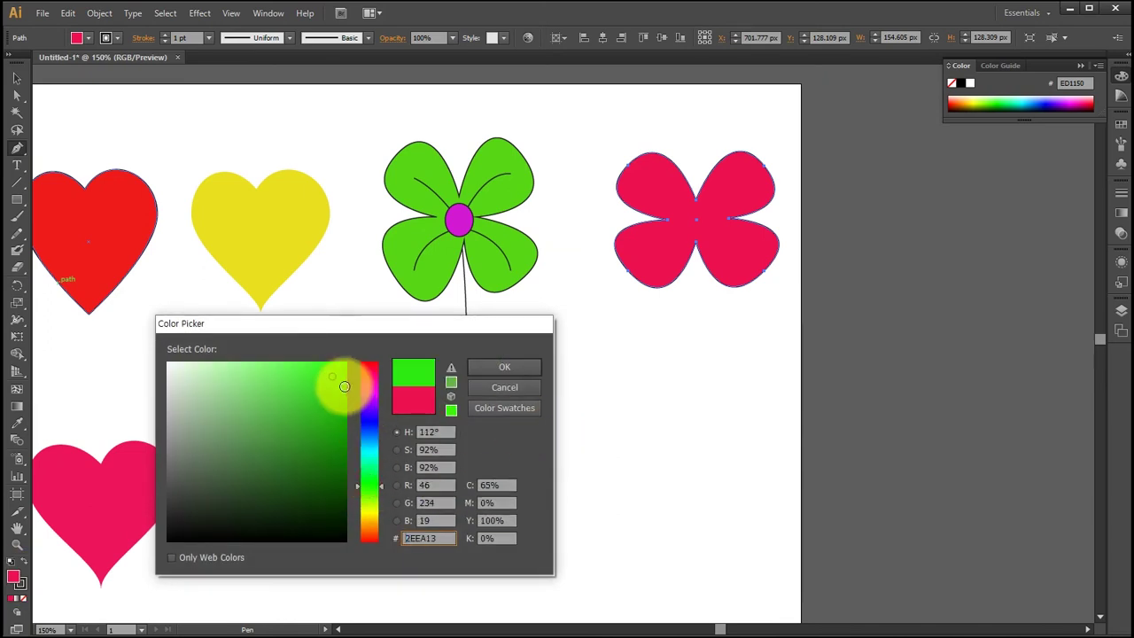
pyautogui.click(504, 367)
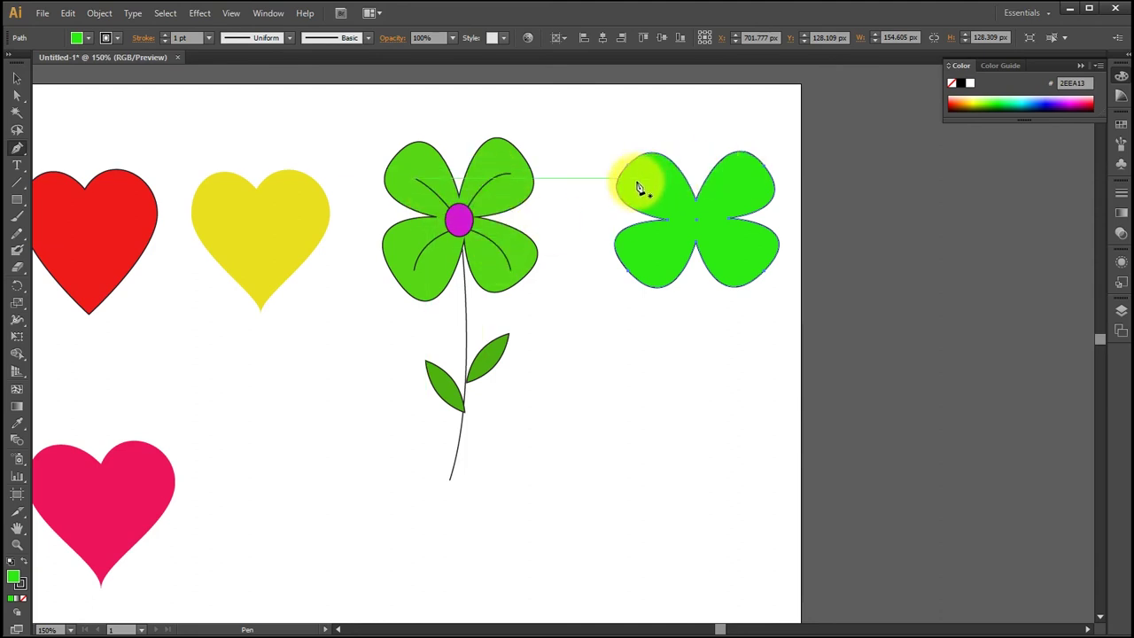
# Draw a curved vein with the Pen tool from inside the new flower's upper-left petal to near its centre, then deselect it.
pyautogui.hotkey('ctrl', 'shift', 'a')
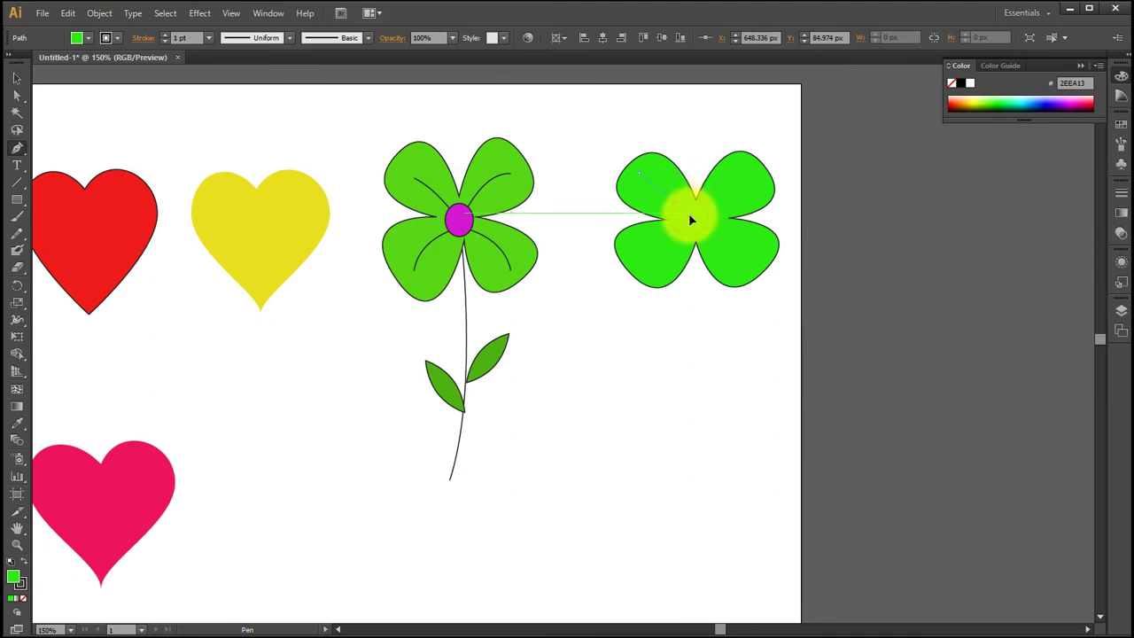
pyautogui.moveTo(690, 215); pyautogui.dragTo(717, 284)
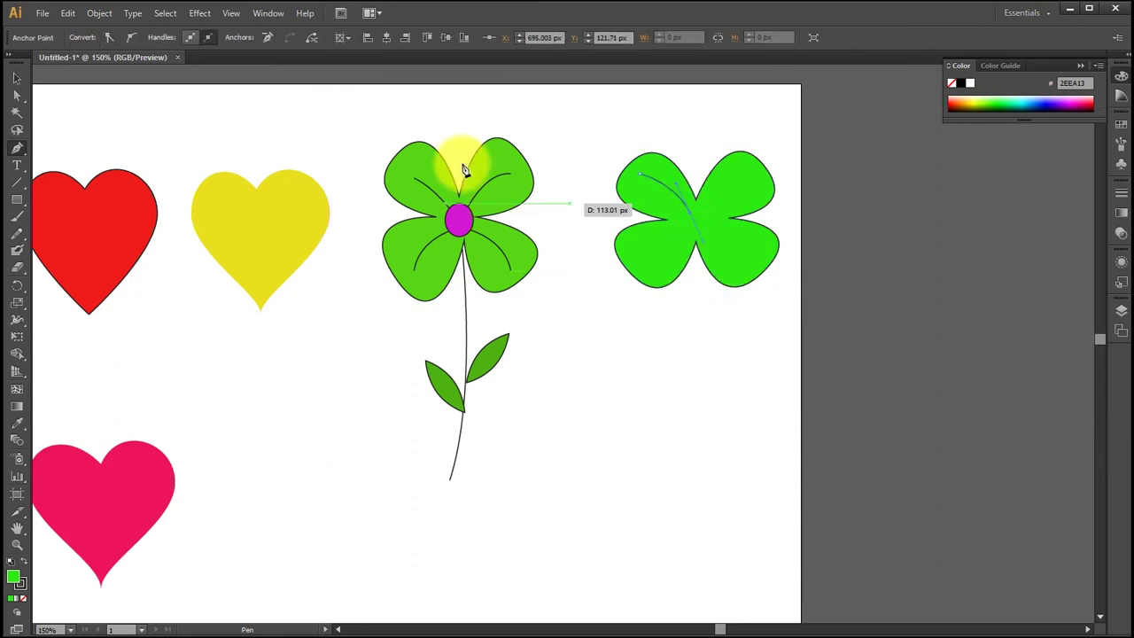
pyautogui.click(17, 78)
pyautogui.click(612, 341)
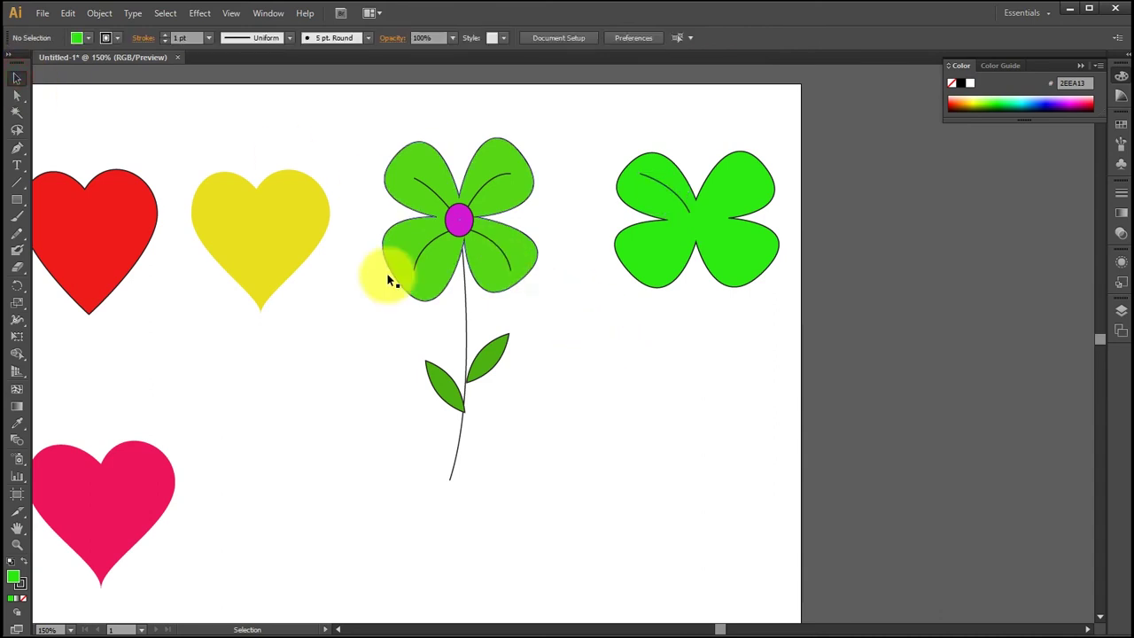
# Draw a matching curved vein from the upper-right petal to near the flower's centre and deselect it.
pyautogui.click(16, 148)
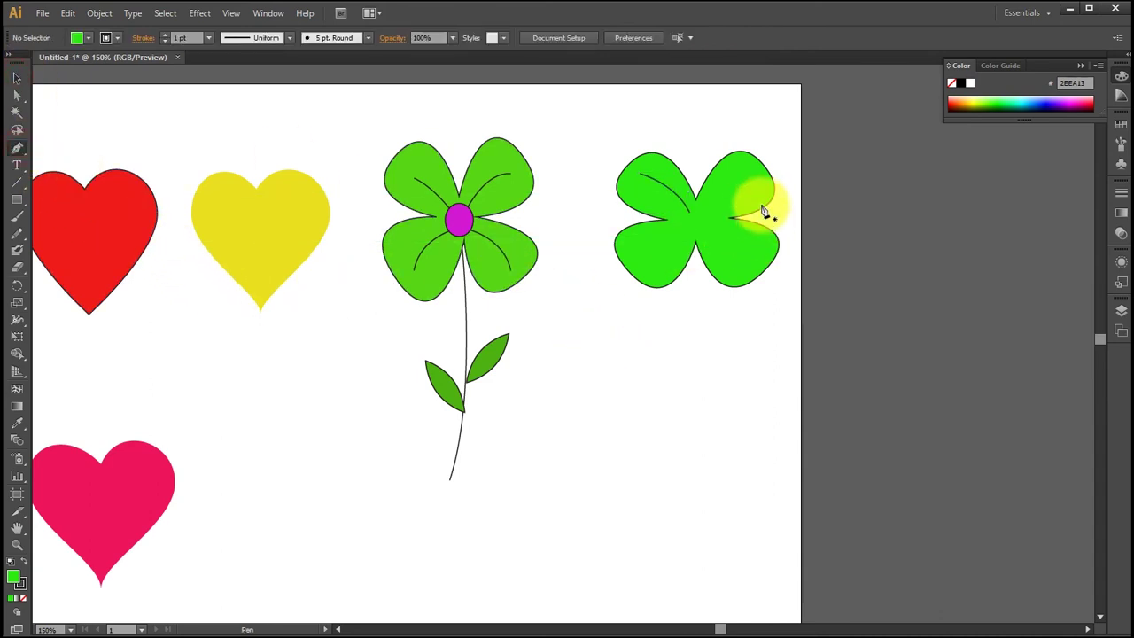
pyautogui.moveTo(752, 183); pyautogui.dragTo(699, 268)
pyautogui.click(702, 217)
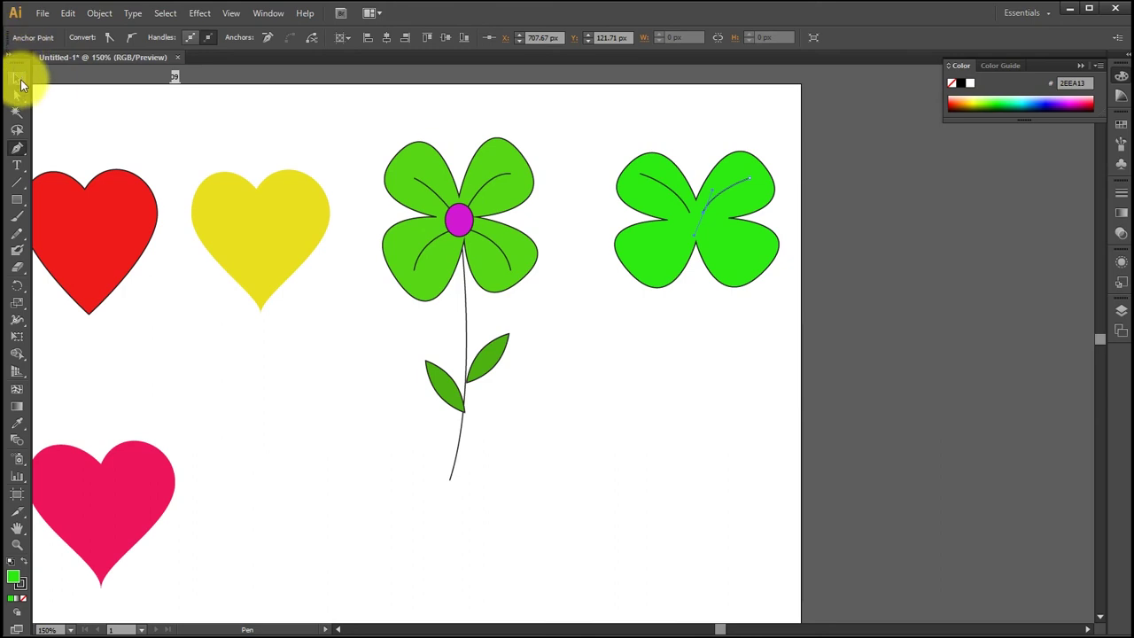
pyautogui.click(17, 79)
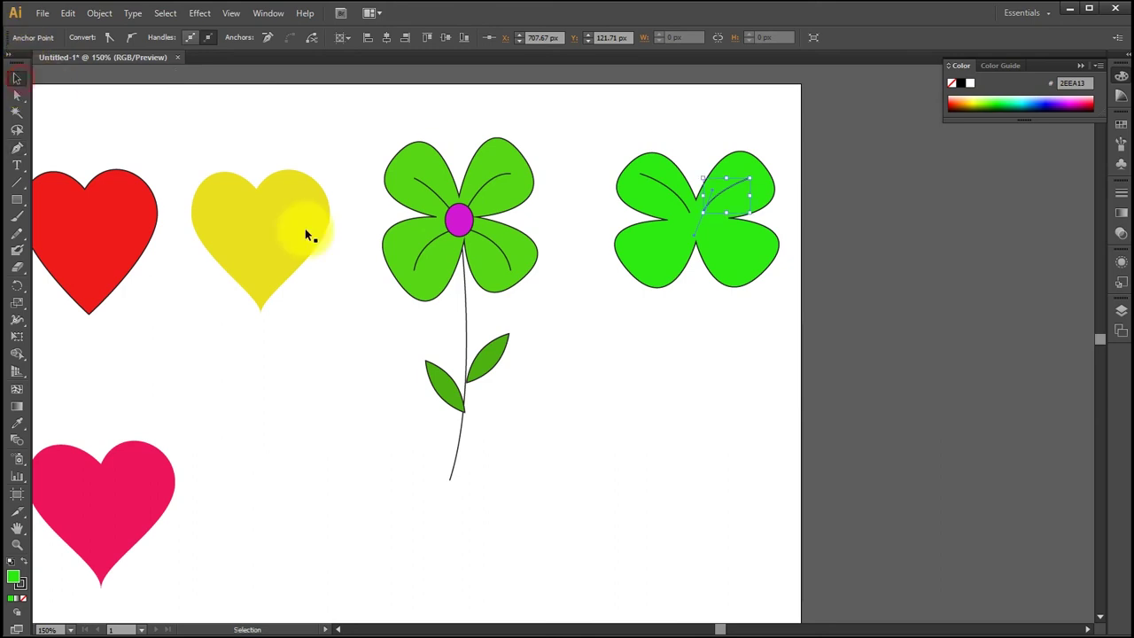
pyautogui.click(683, 364)
# Draw a curved vein from near the flower's centre outward into the lower-right petal and deselect it.
pyautogui.click(17, 147)
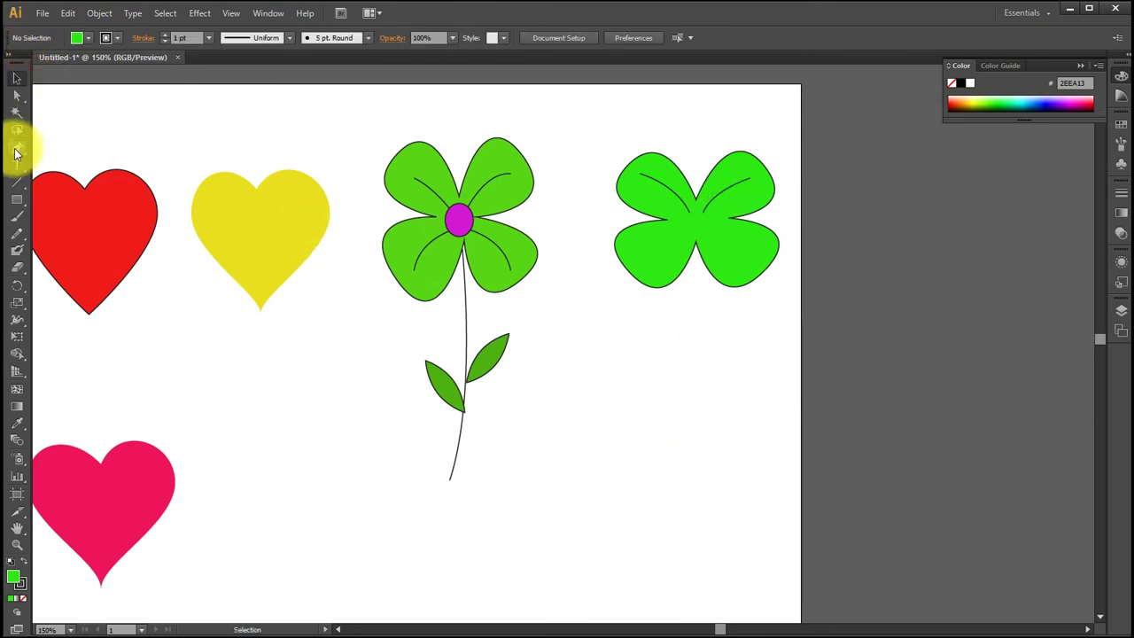
pyautogui.click(709, 234)
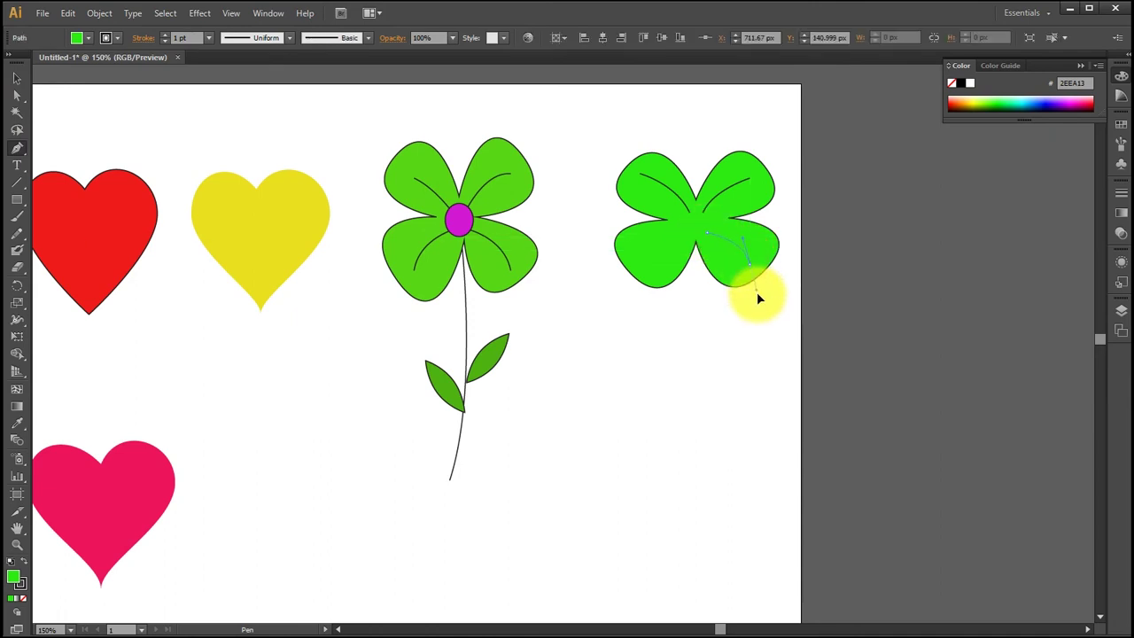
pyautogui.moveTo(758, 297); pyautogui.dragTo(762, 298)
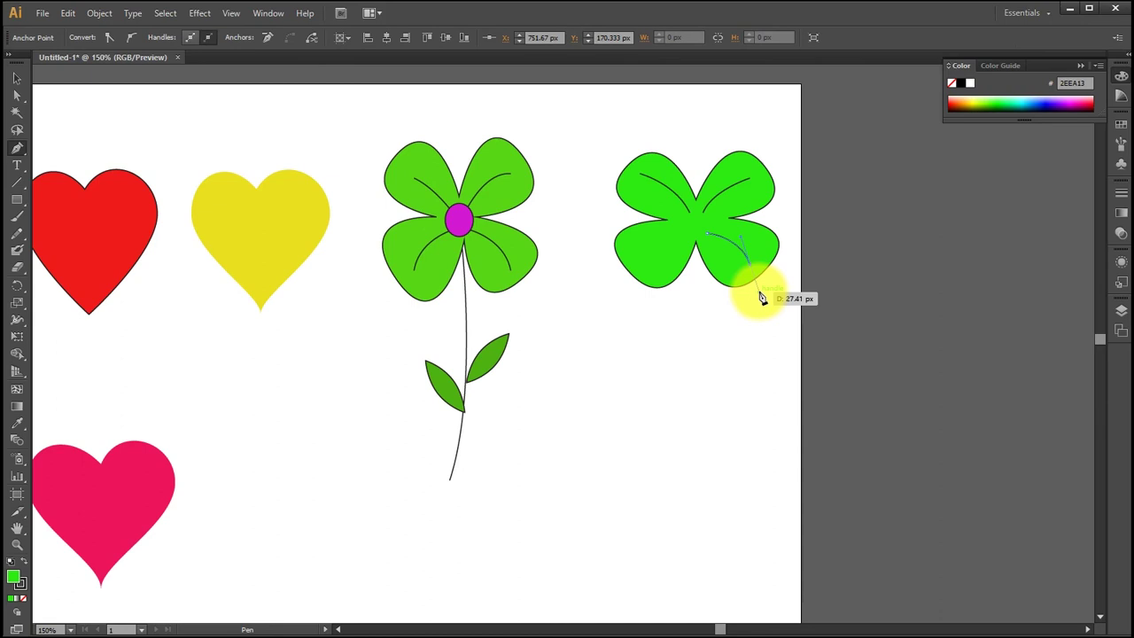
pyautogui.moveTo(762, 297); pyautogui.dragTo(762, 297)
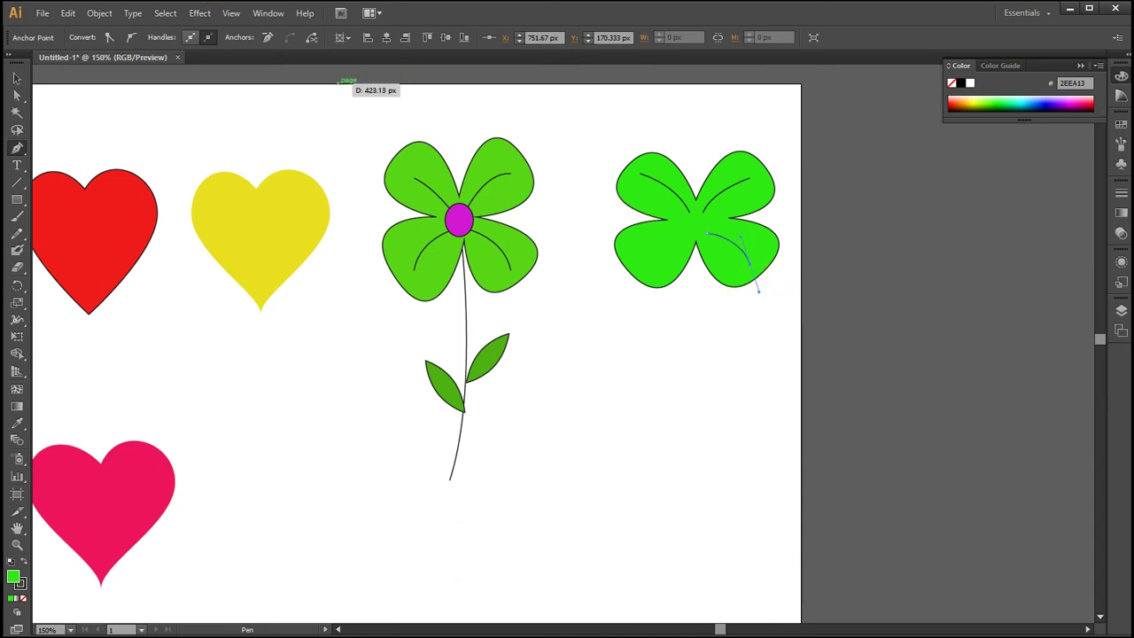
pyautogui.click(17, 78)
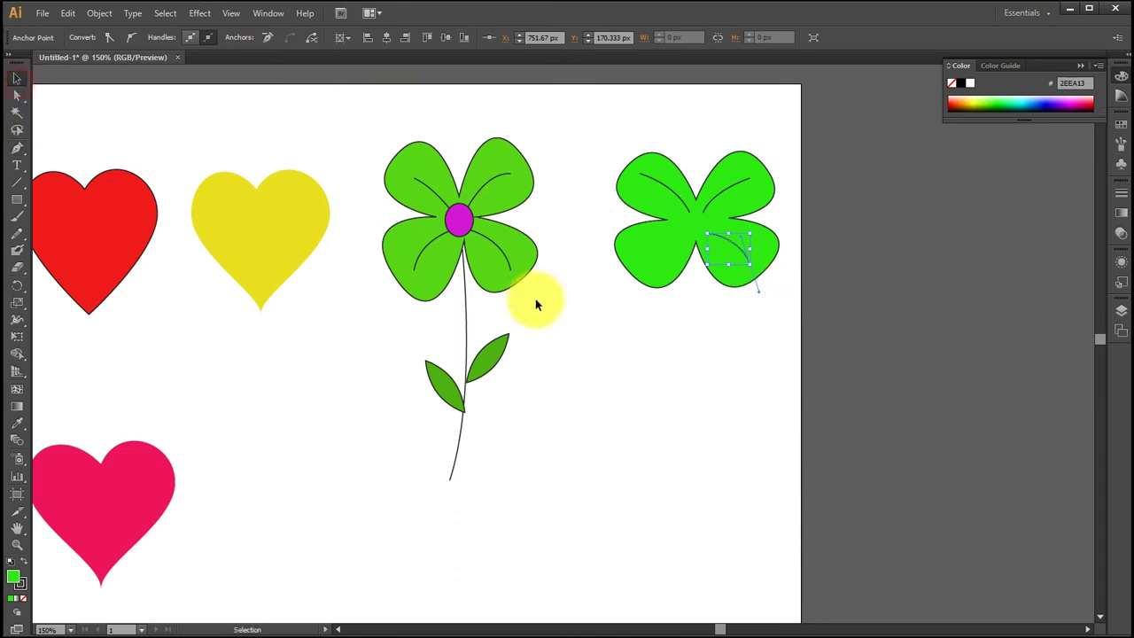
pyautogui.click(586, 316)
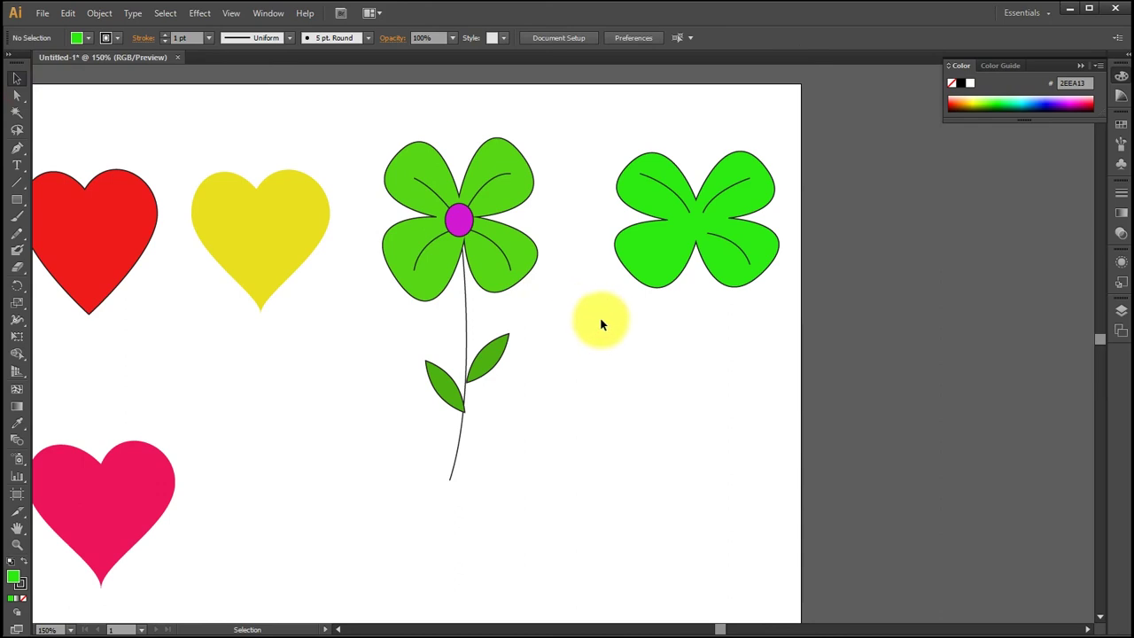
# Draw a curved vein from inside the lower-left petal toward the flower's centre.
pyautogui.click(17, 148)
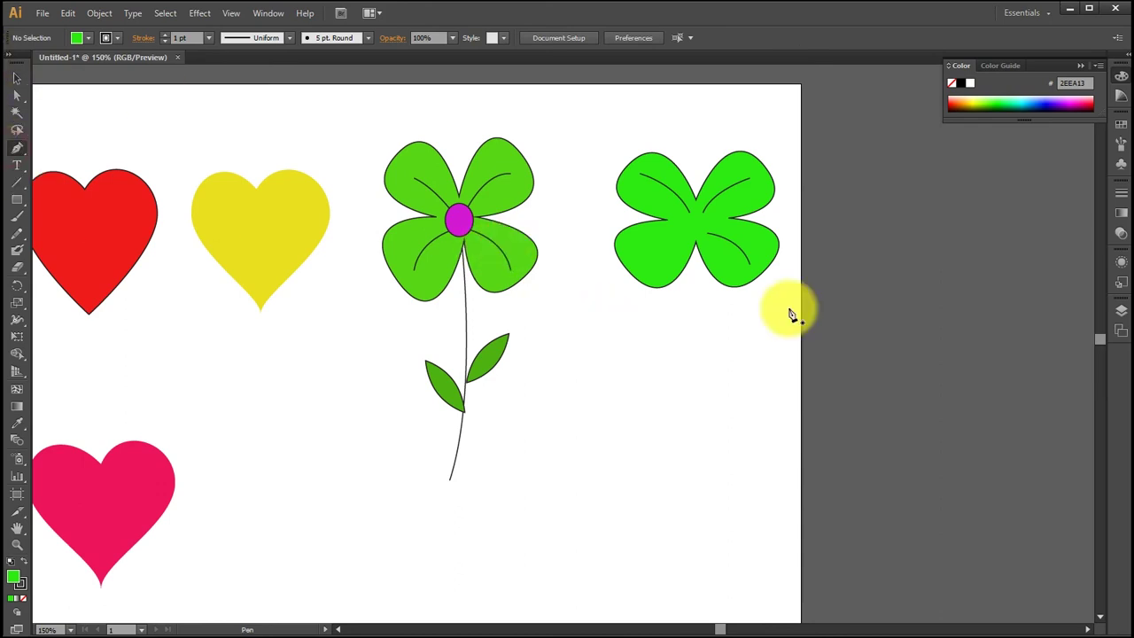
pyautogui.click(640, 263)
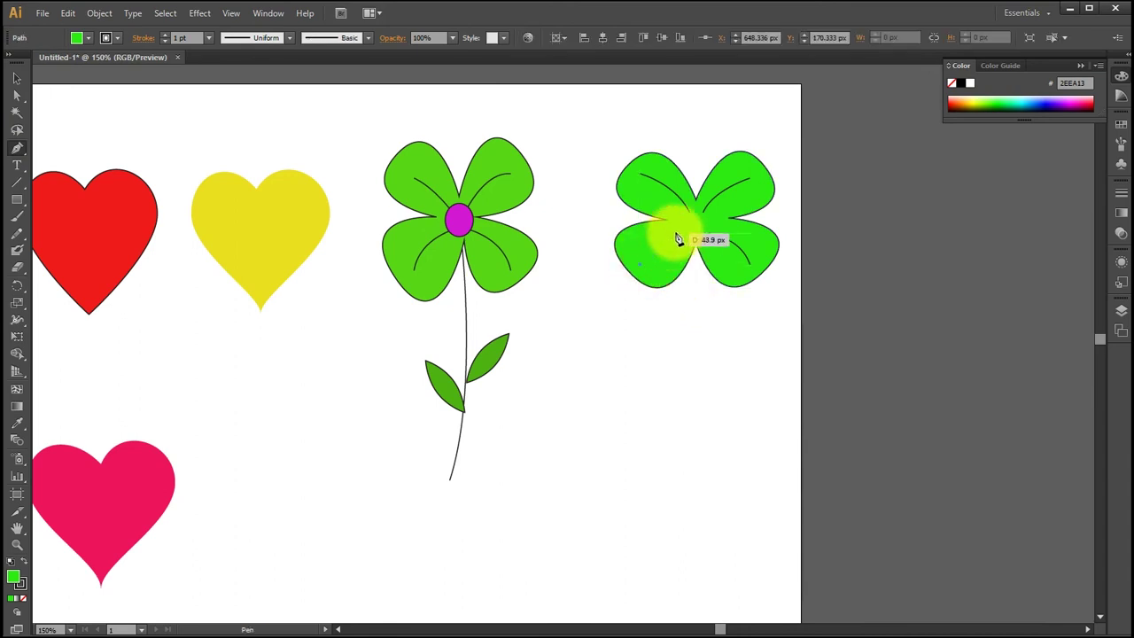
pyautogui.moveTo(688, 231); pyautogui.dragTo(712, 226)
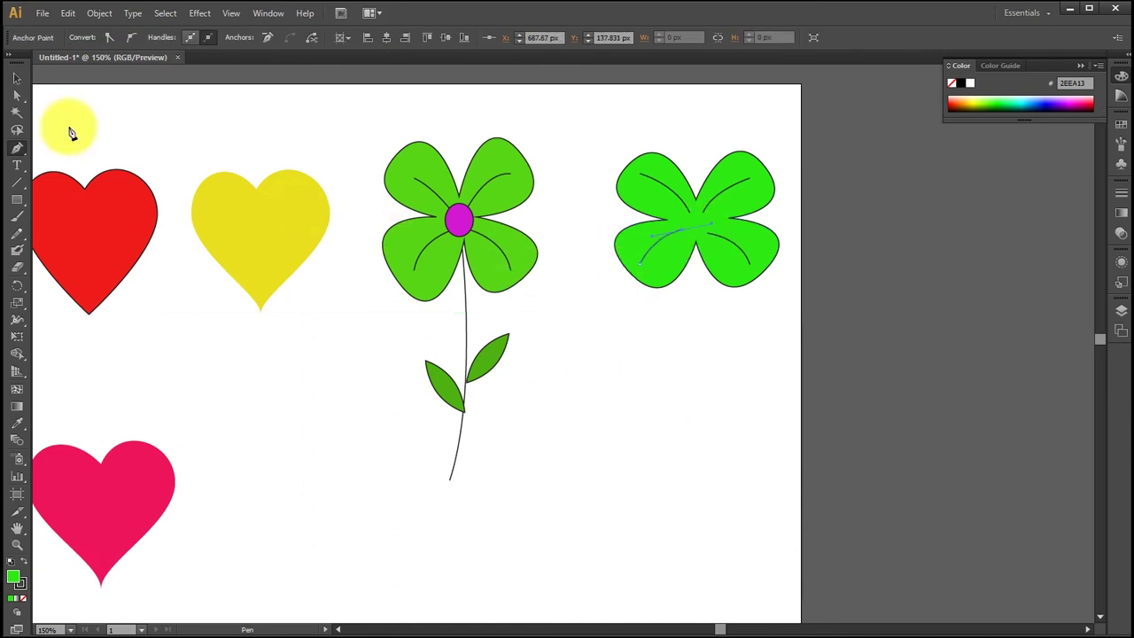
# Move the inner end points of the two lower petal veins closer to the flower's centre, at the same height.
pyautogui.click(20, 96)
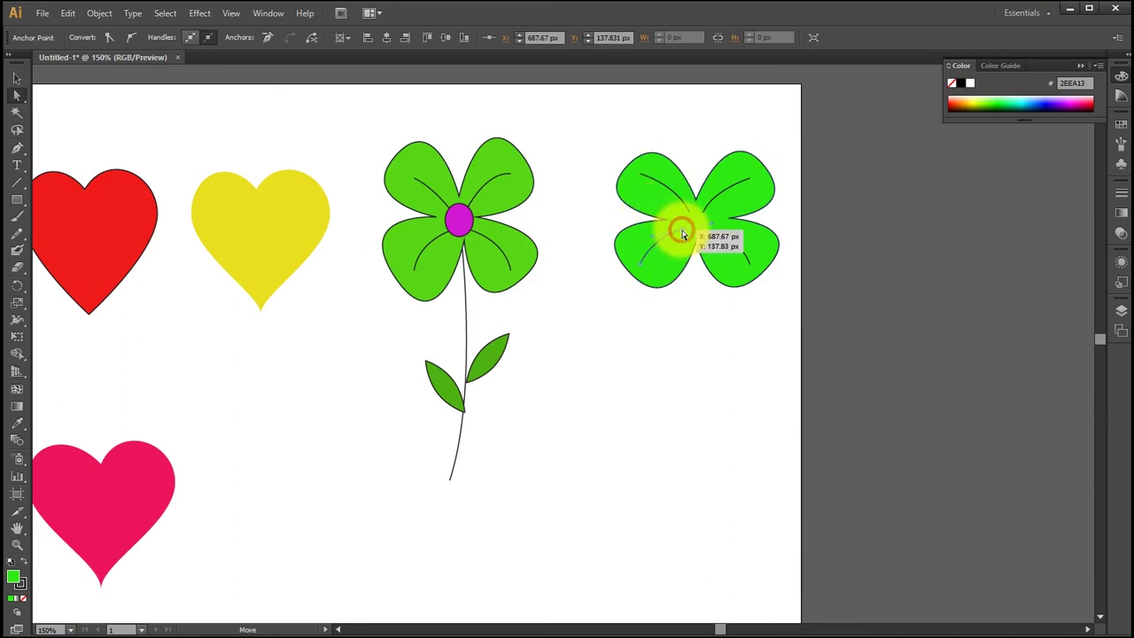
pyautogui.moveTo(682, 232); pyautogui.dragTo(703, 223)
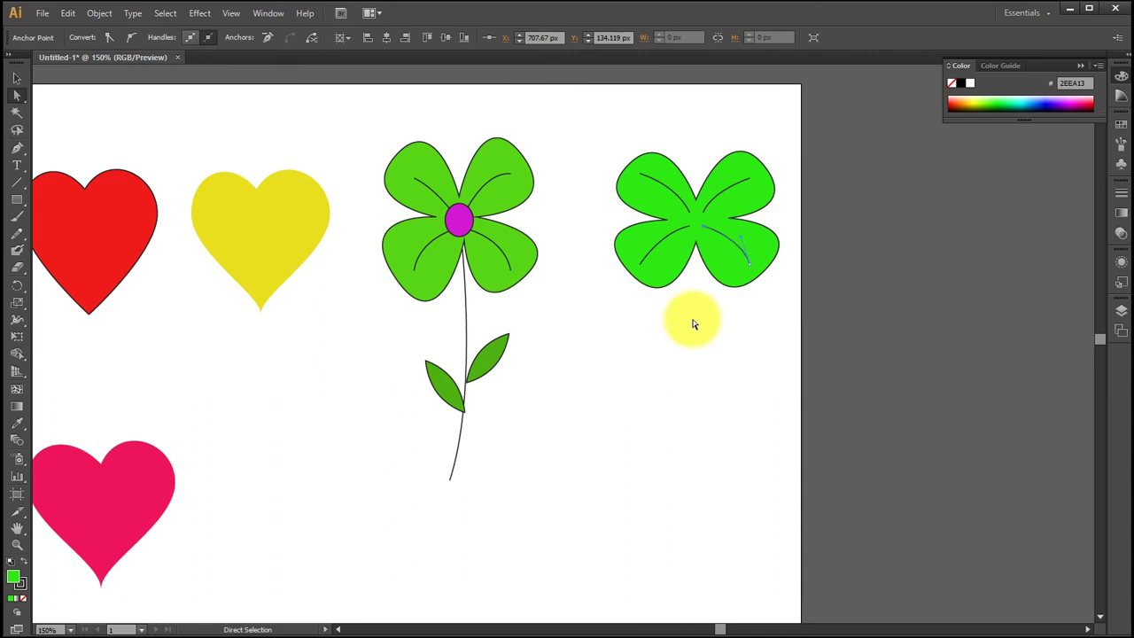
pyautogui.click(16, 78)
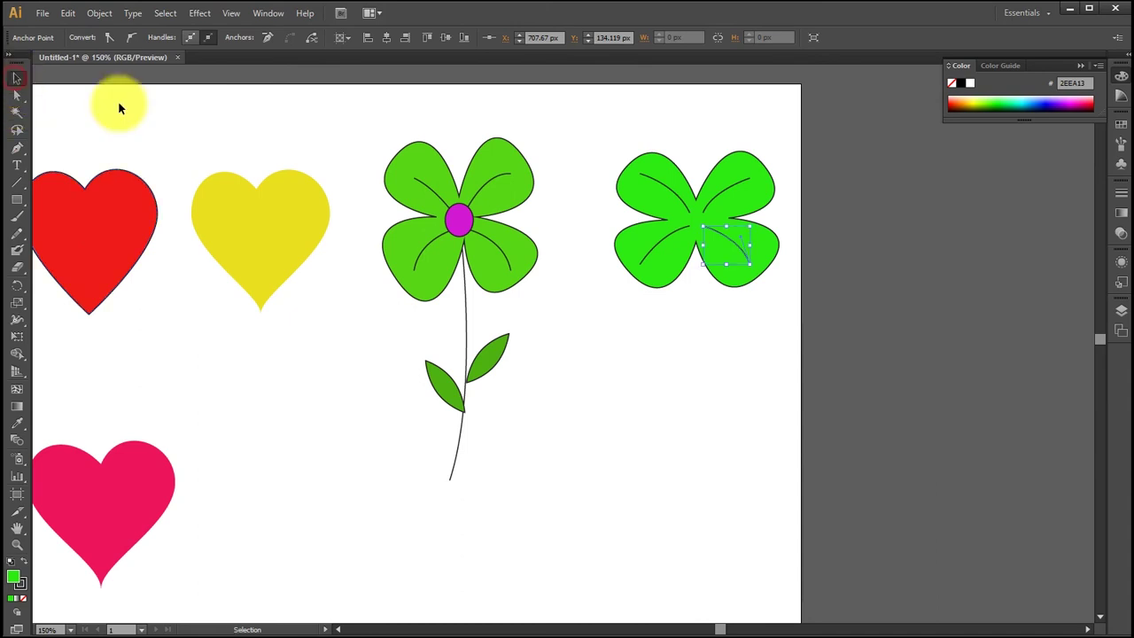
pyautogui.moveTo(710, 228); pyautogui.dragTo(735, 249)
pyautogui.click(722, 228)
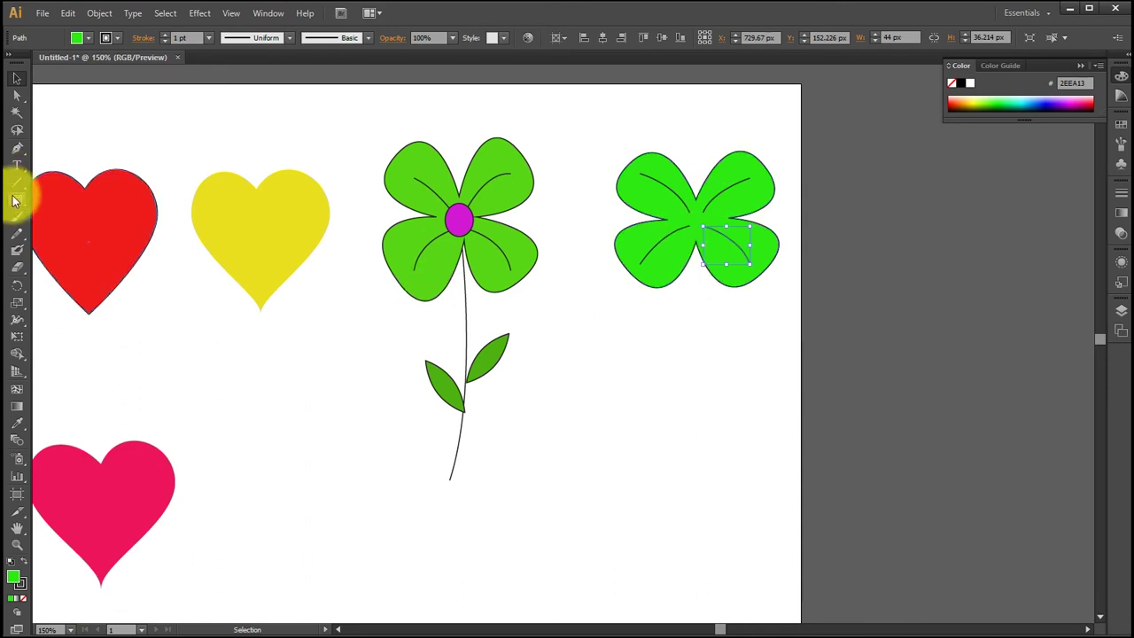
# Draw an ellipse about 20 by 21 px over the flower's centre, fill it with pink E81584 and deselect it.
pyautogui.moveTo(17, 199); pyautogui.dragTo(78, 243)
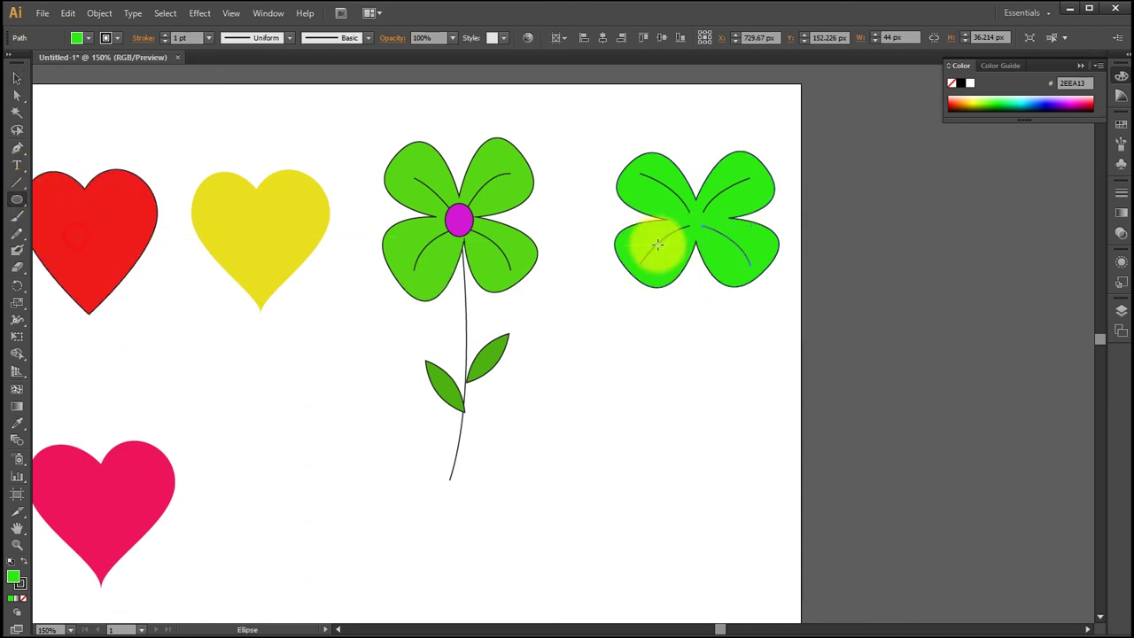
pyautogui.moveTo(685, 209); pyautogui.dragTo(706, 229)
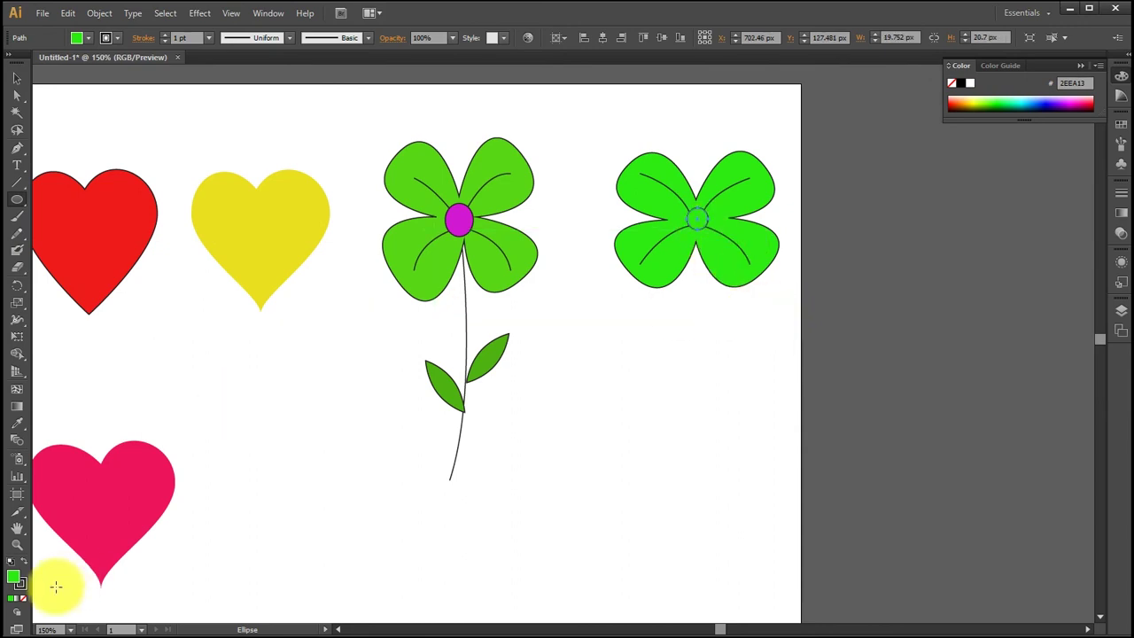
pyautogui.doubleClick(13, 578)
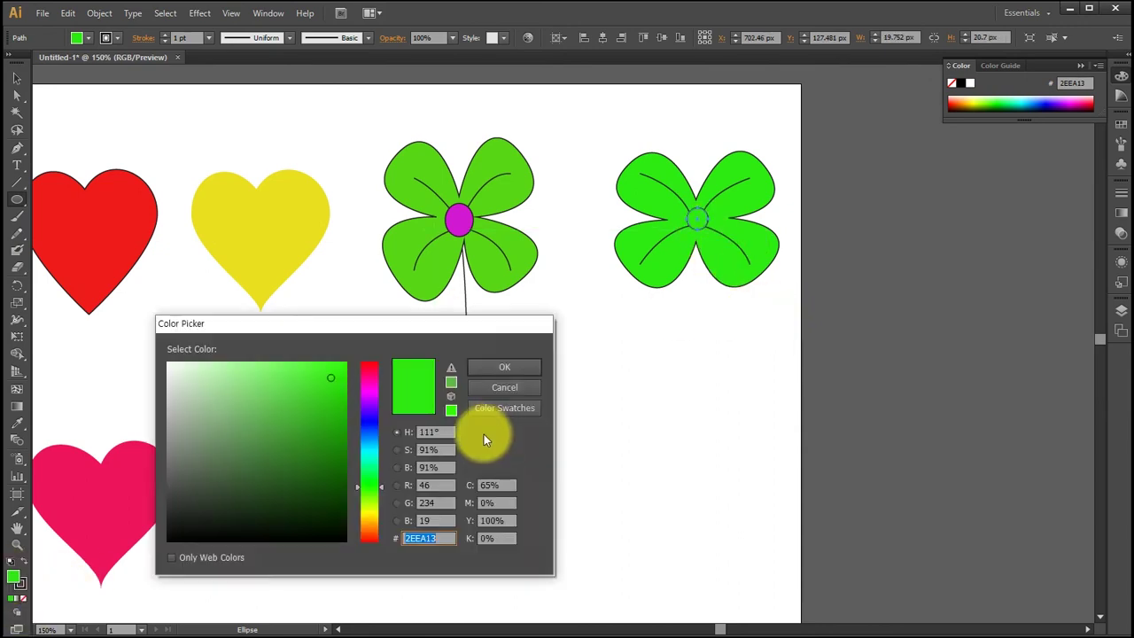
pyautogui.click(369, 377)
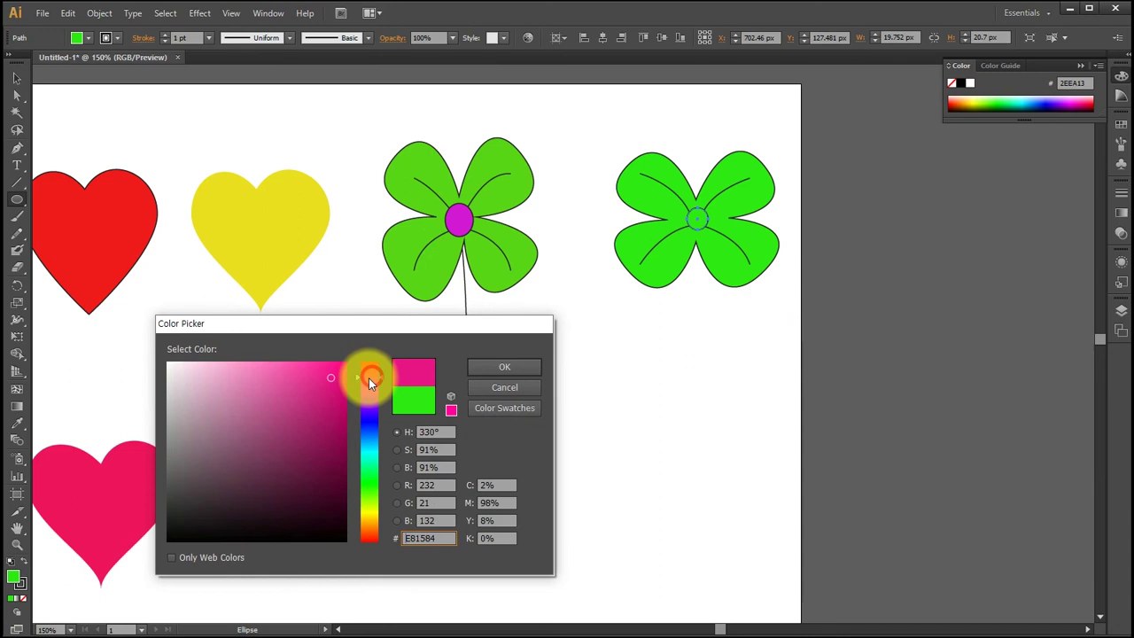
pyautogui.click(504, 366)
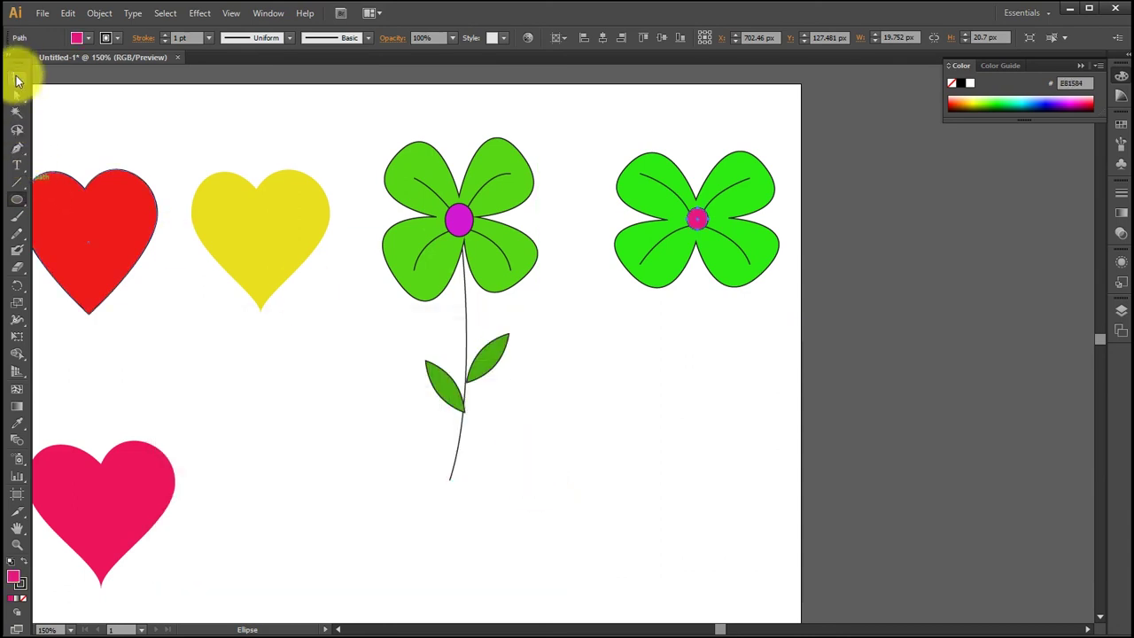
pyautogui.click(16, 79)
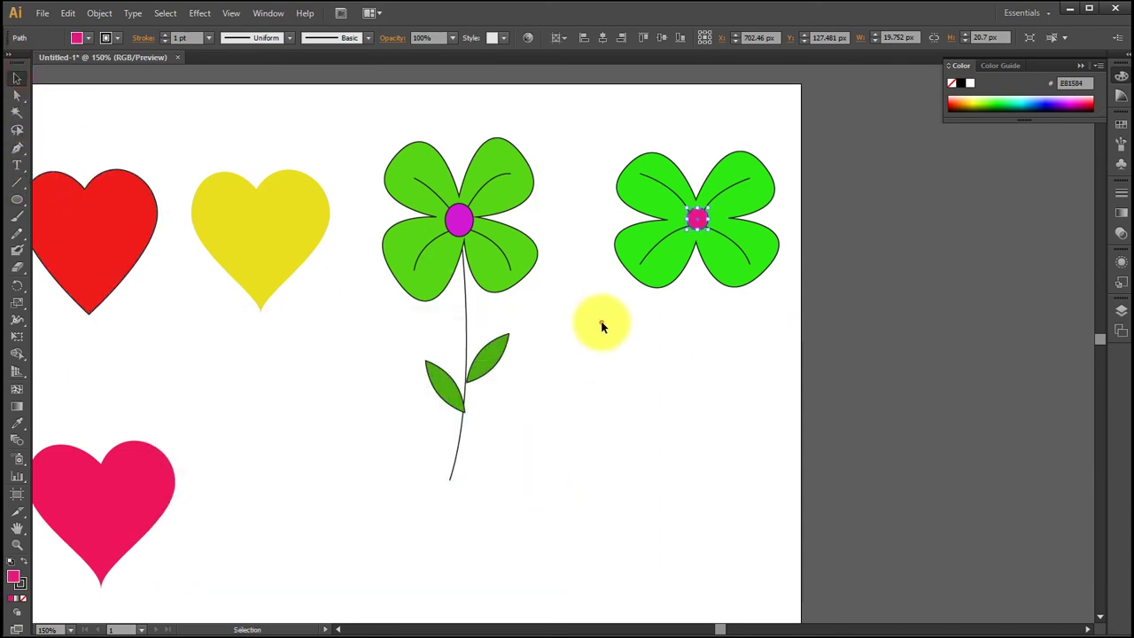
pyautogui.click(601, 328)
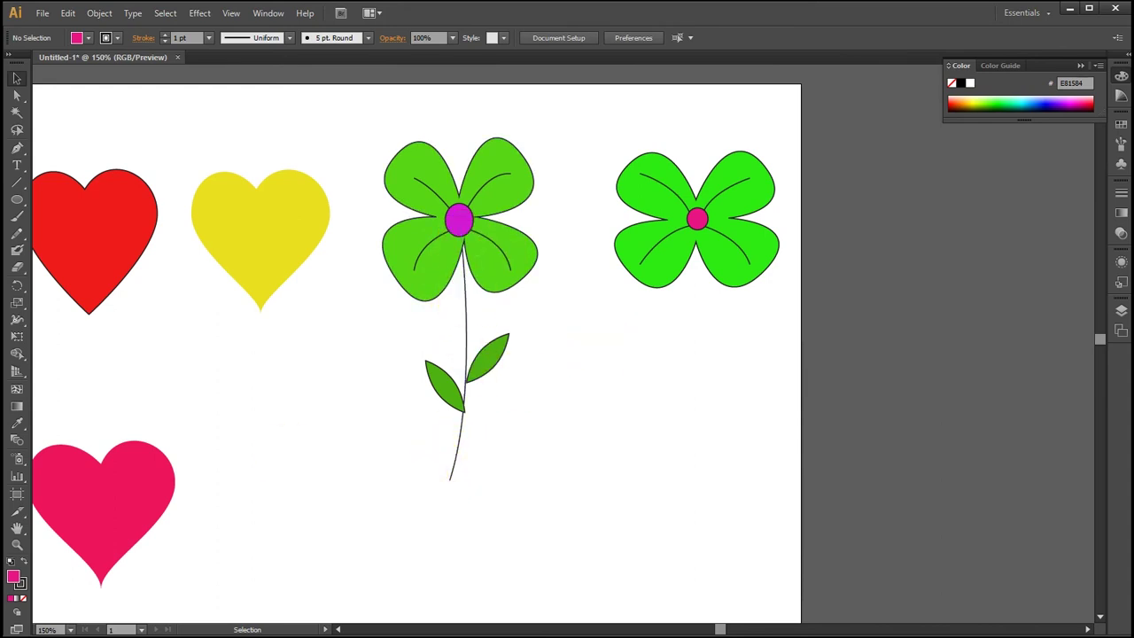
# Draw a curved stem with the Pen tool from the flower's pink centre to about 266 px below it.
pyautogui.click(17, 148)
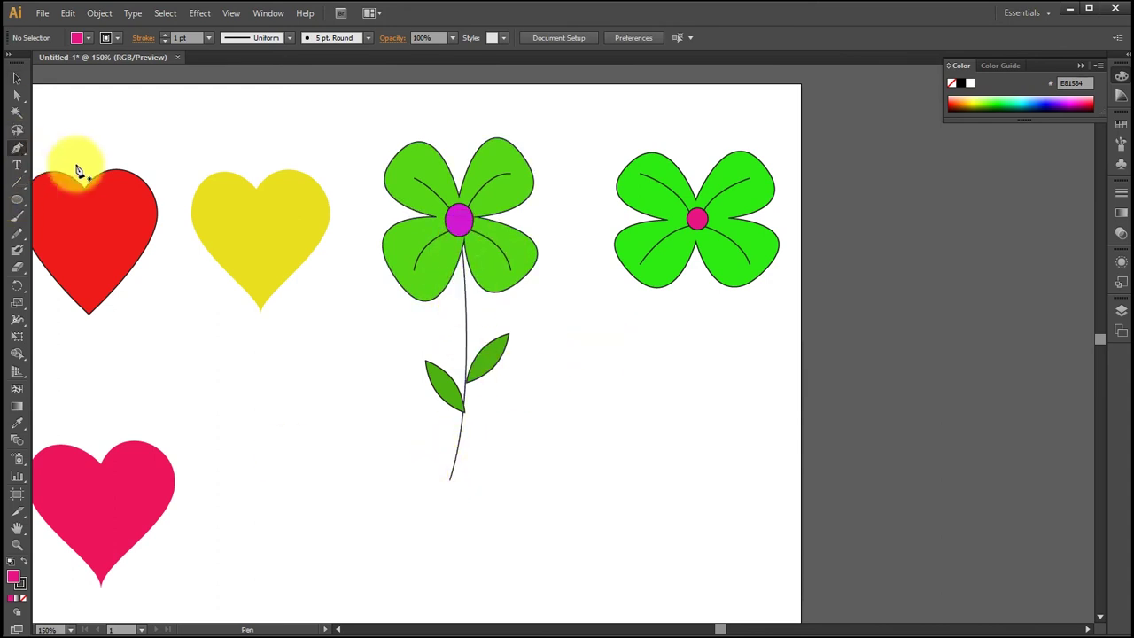
pyautogui.click(696, 220)
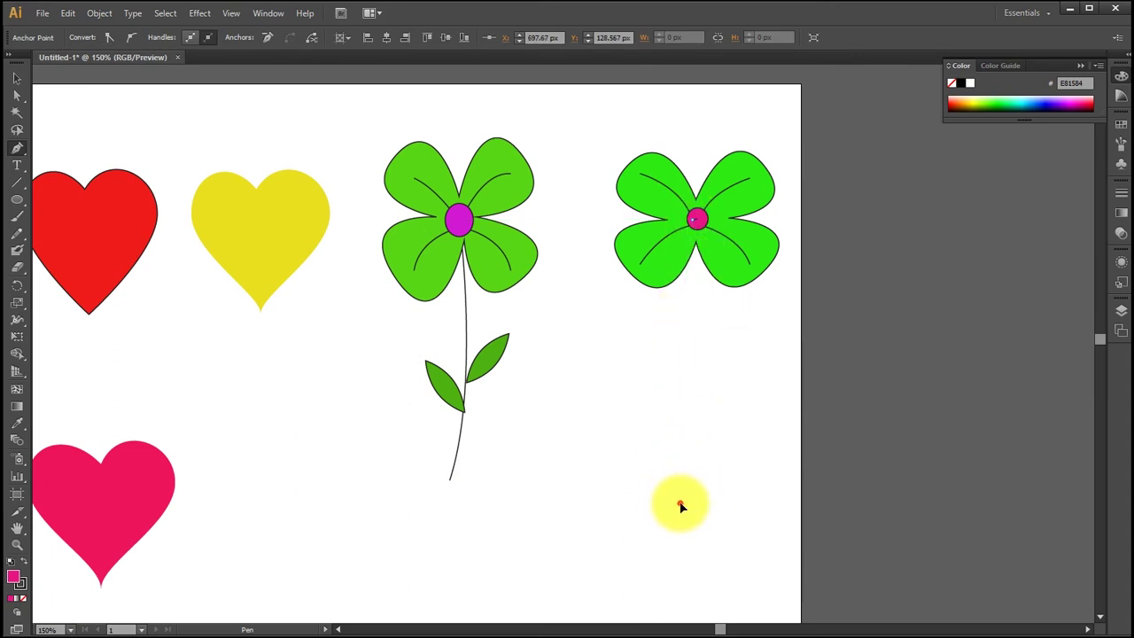
pyautogui.moveTo(680, 503); pyautogui.dragTo(643, 577)
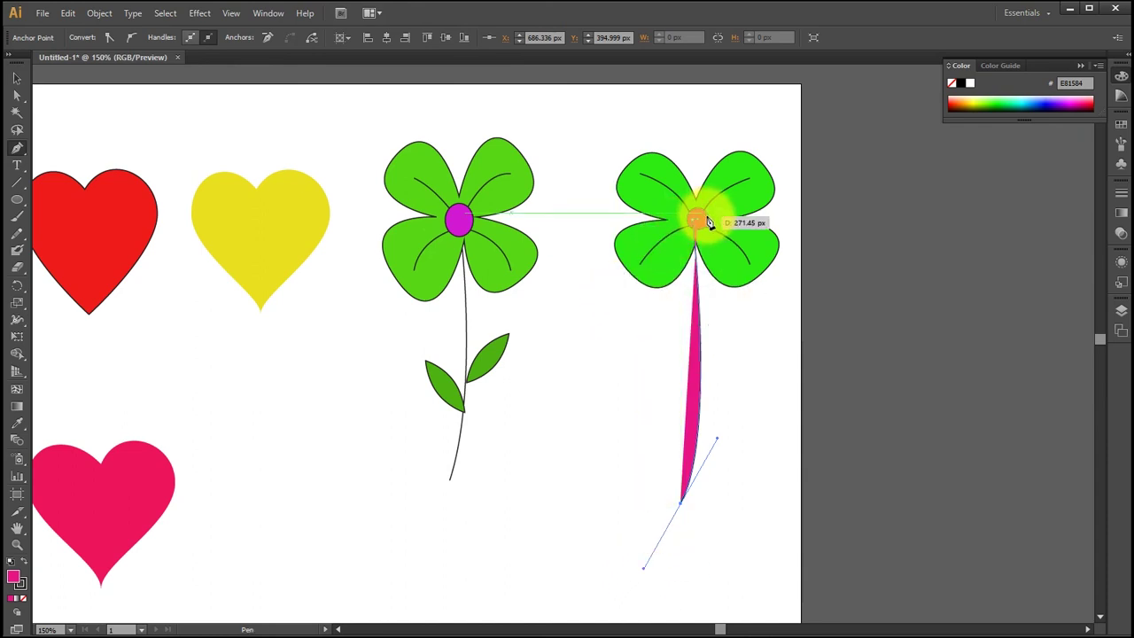
# Shift the stem's upper end point to the middle of the flower's pink centre, at about X 702 px, Y 127 px.
pyautogui.click(18, 152)
pyautogui.click(67, 150)
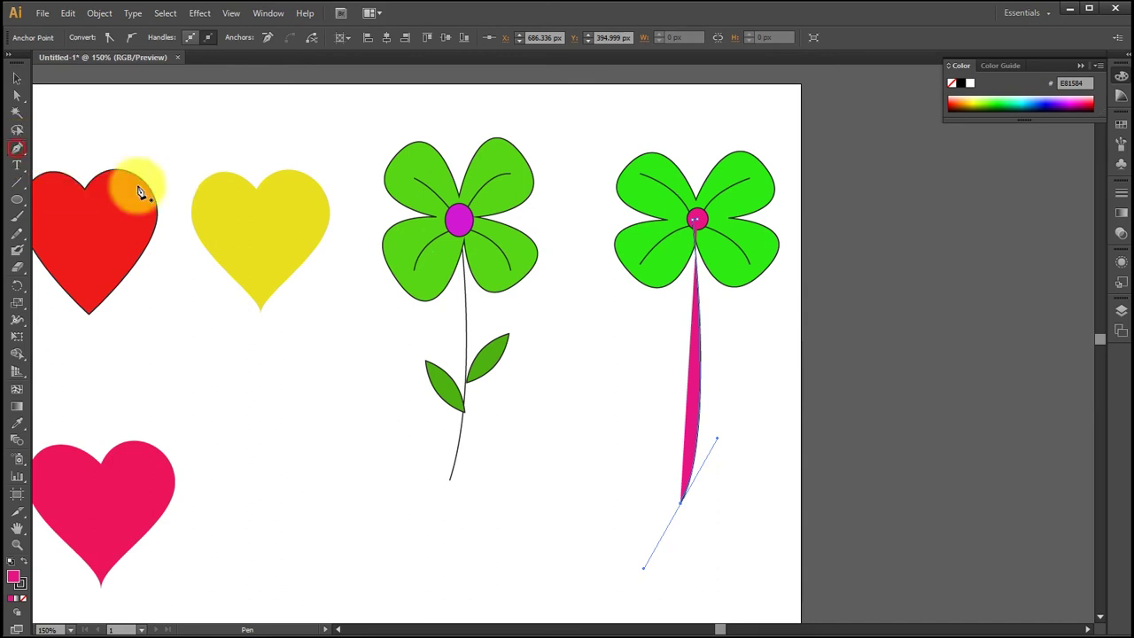
pyautogui.moveTo(698, 221)
pyautogui.mouseDown()
pyautogui.moveTo(701, 458)
pyautogui.moveTo(716, 298)
pyautogui.moveTo(698, 226)
pyautogui.mouseUp()
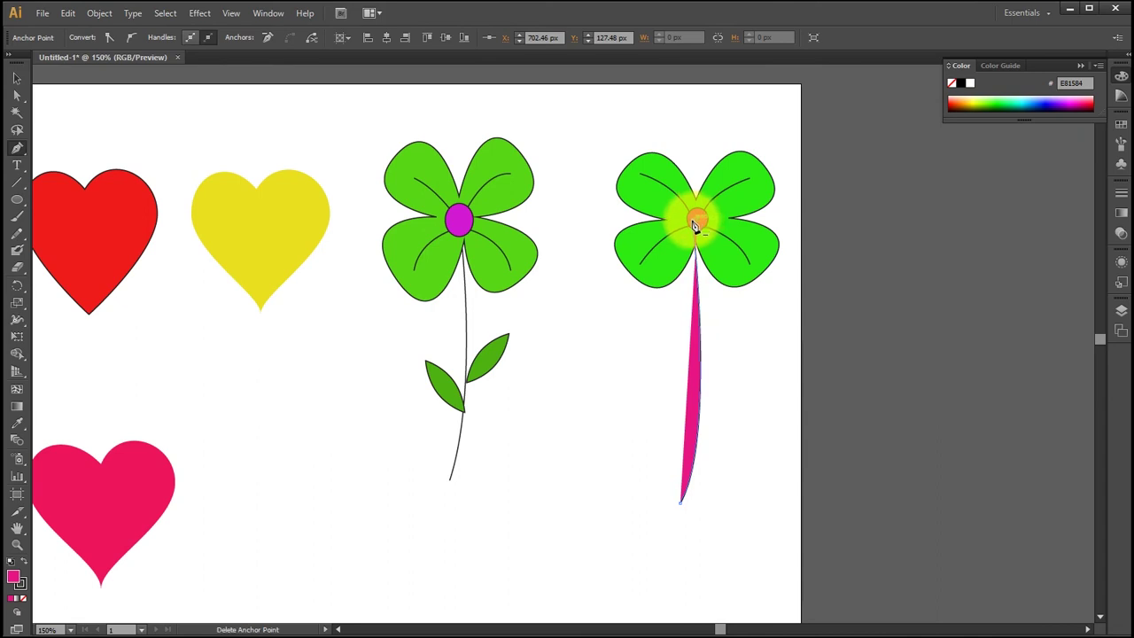
pyautogui.click(695, 227)
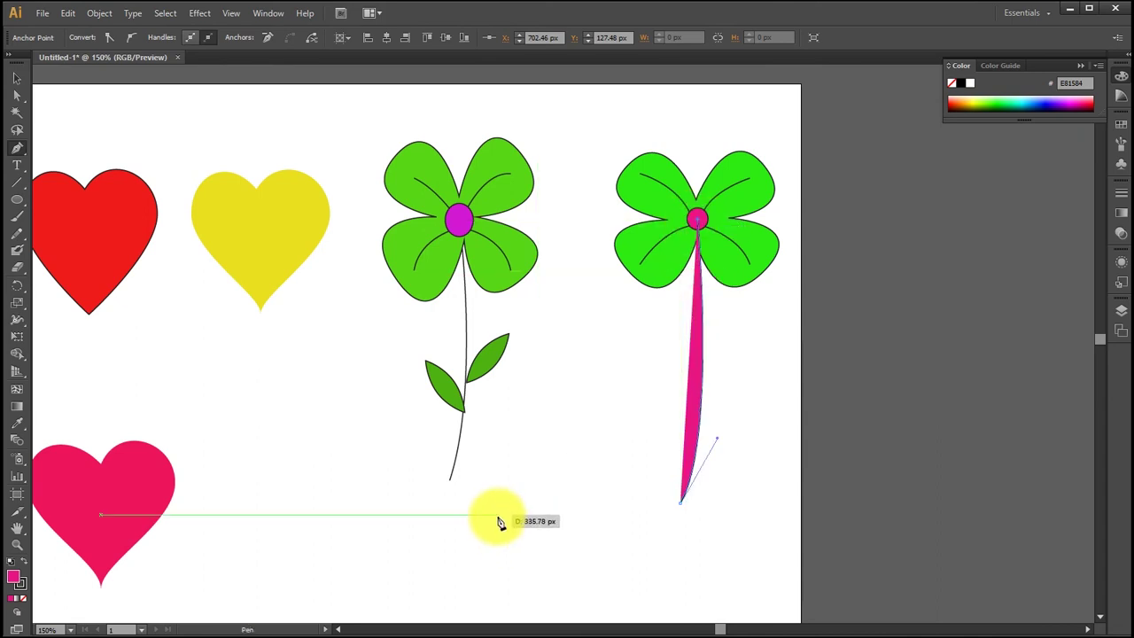
pyautogui.moveTo(499, 523); pyautogui.dragTo(683, 511)
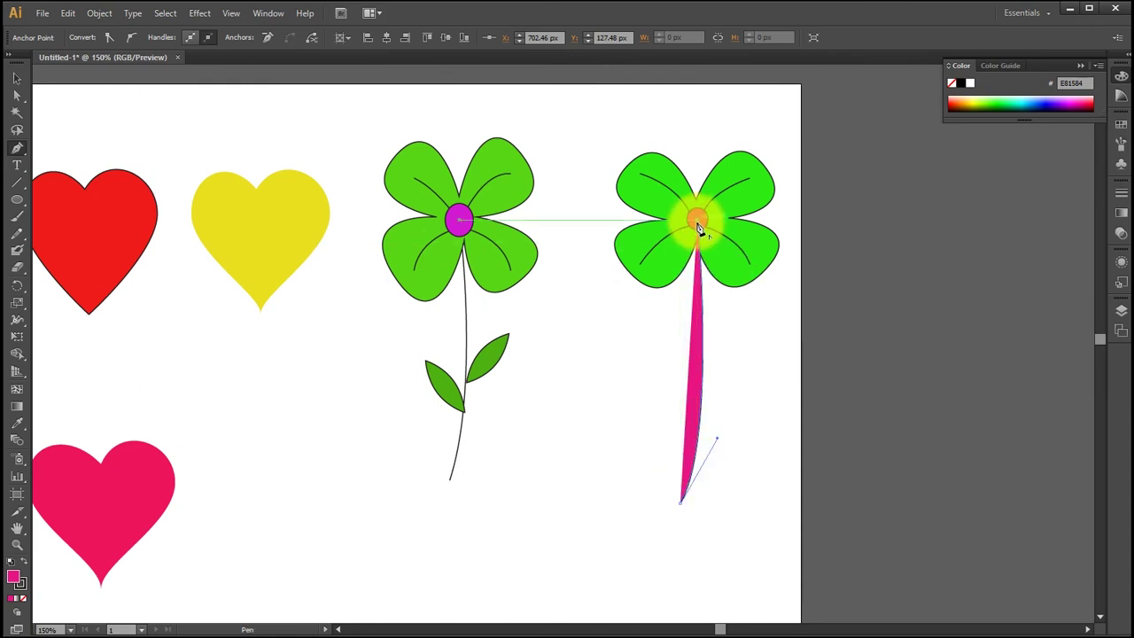
# Add an anchor point midway along the stem and remove it again to flatten the stem's curve.
pyautogui.click(705, 375)
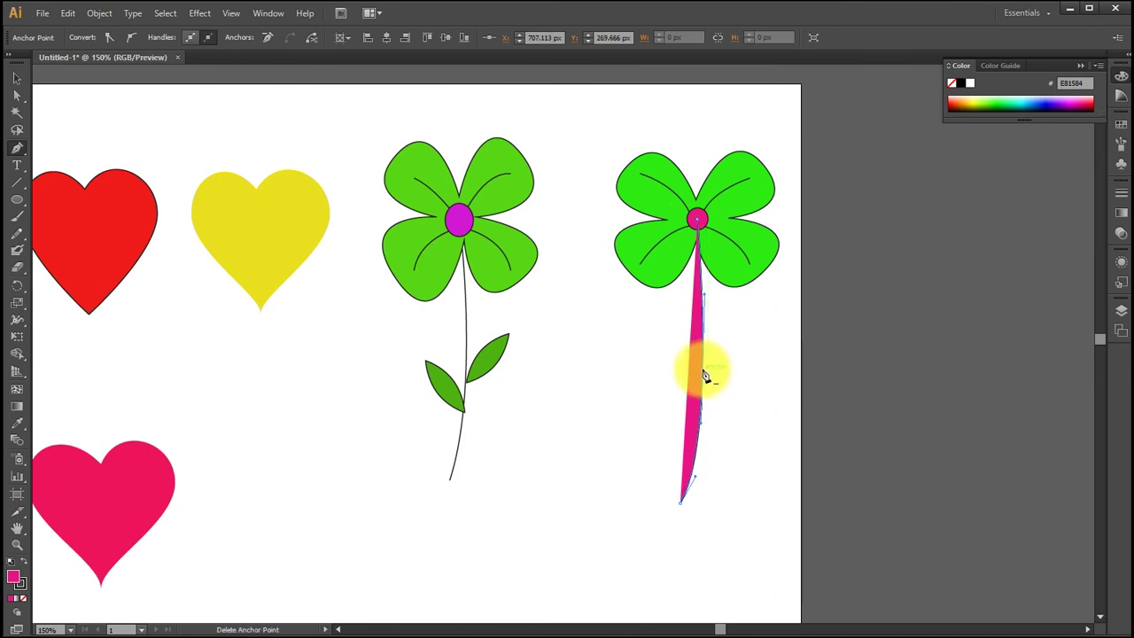
pyautogui.moveTo(706, 376); pyautogui.dragTo(688, 517)
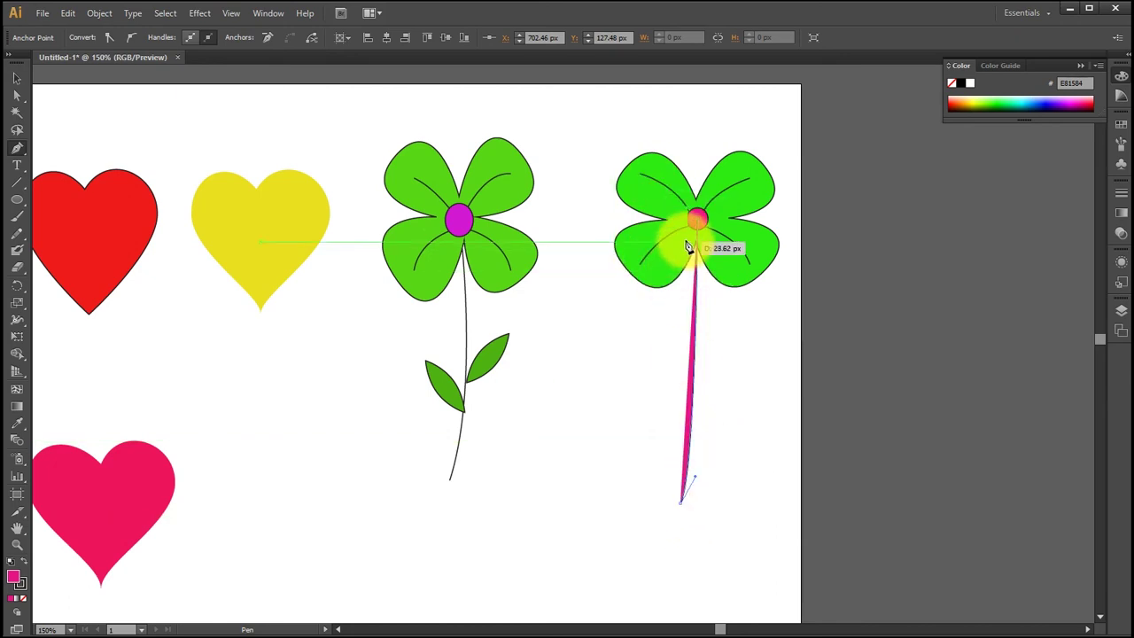
pyautogui.moveTo(687, 247); pyautogui.dragTo(630, 232)
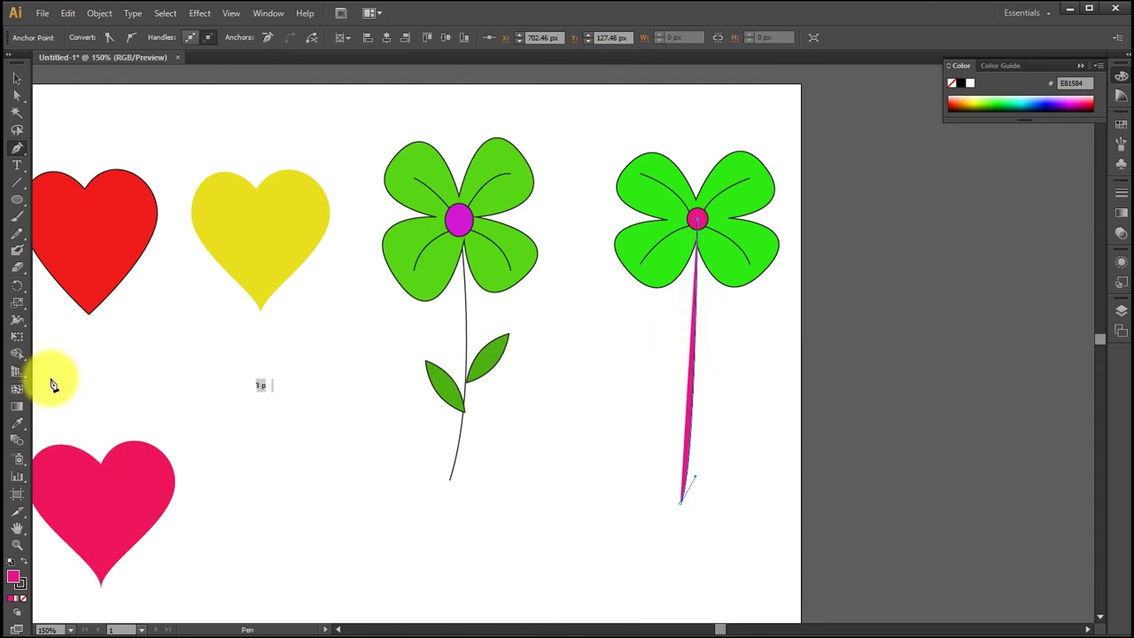
pyautogui.click(15, 581)
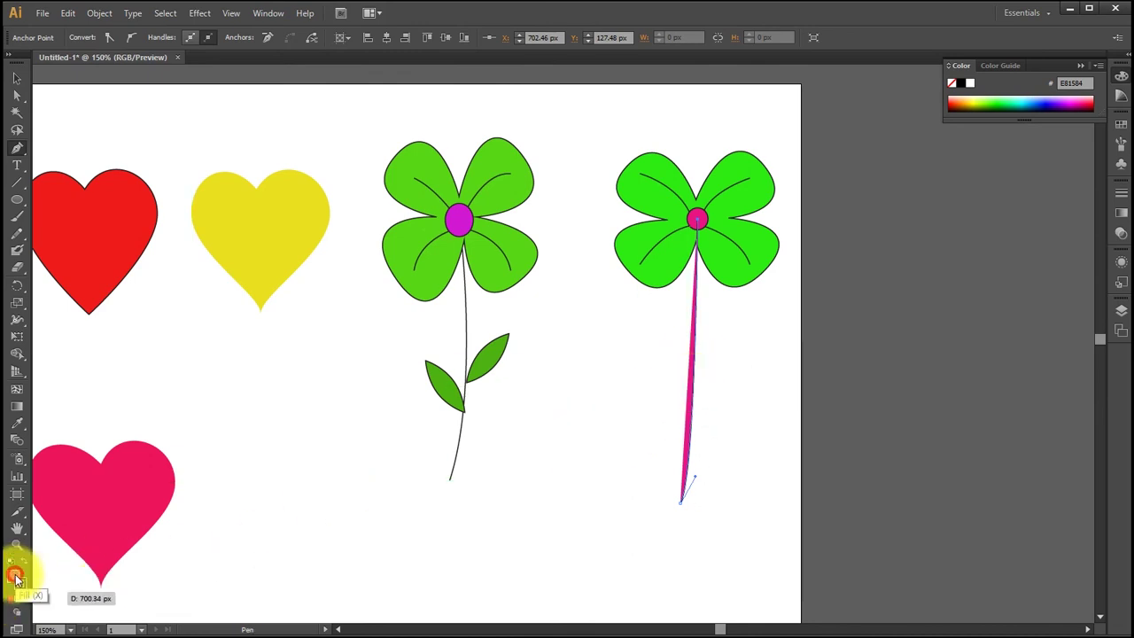
pyautogui.doubleClick(15, 578)
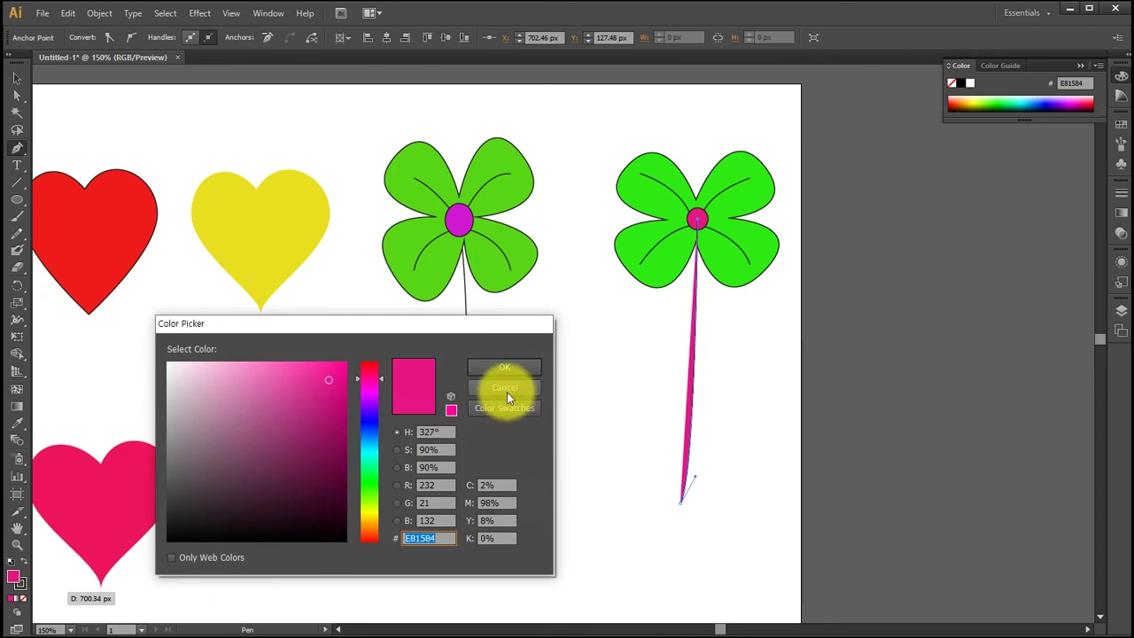
pyautogui.click(507, 391)
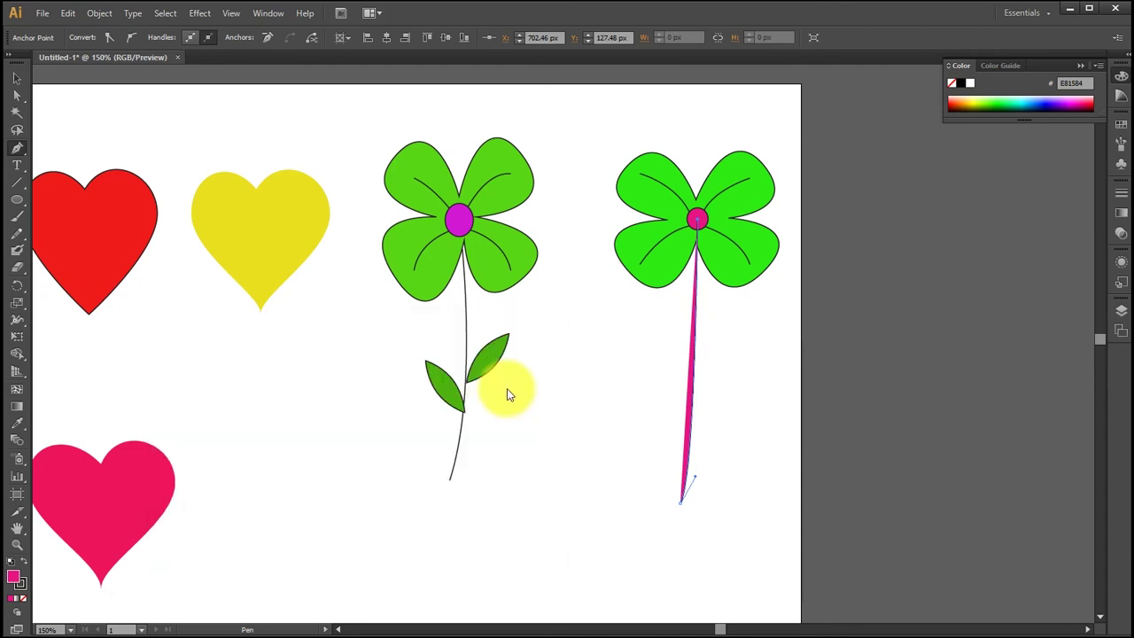
# Remove the stem's fill and select the whole stem path.
pyautogui.click(26, 605)
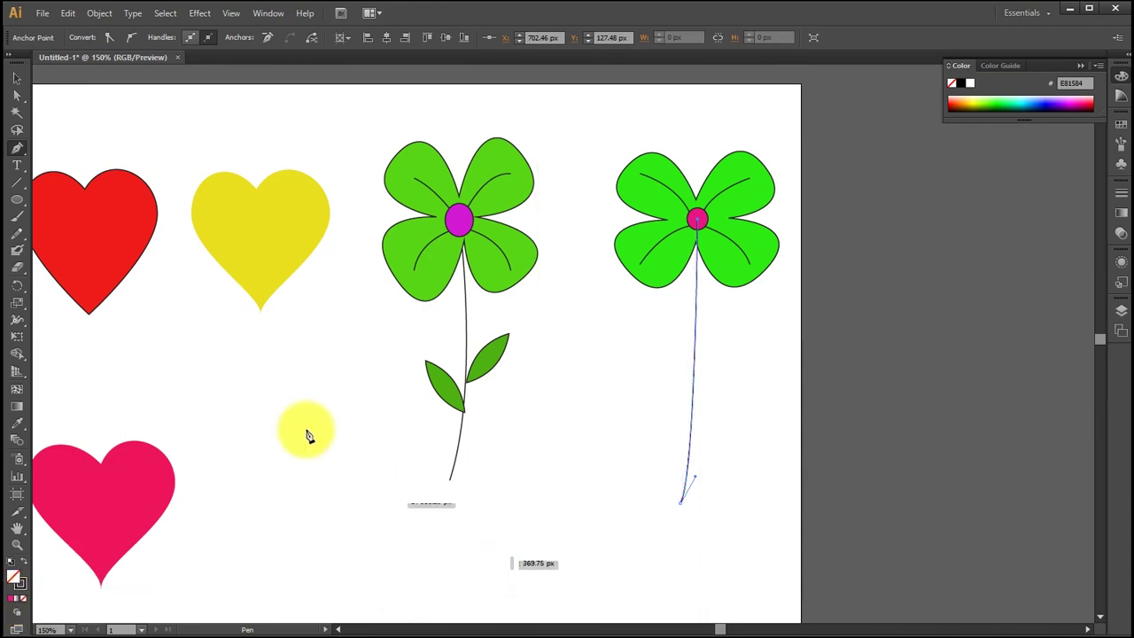
pyautogui.click(17, 78)
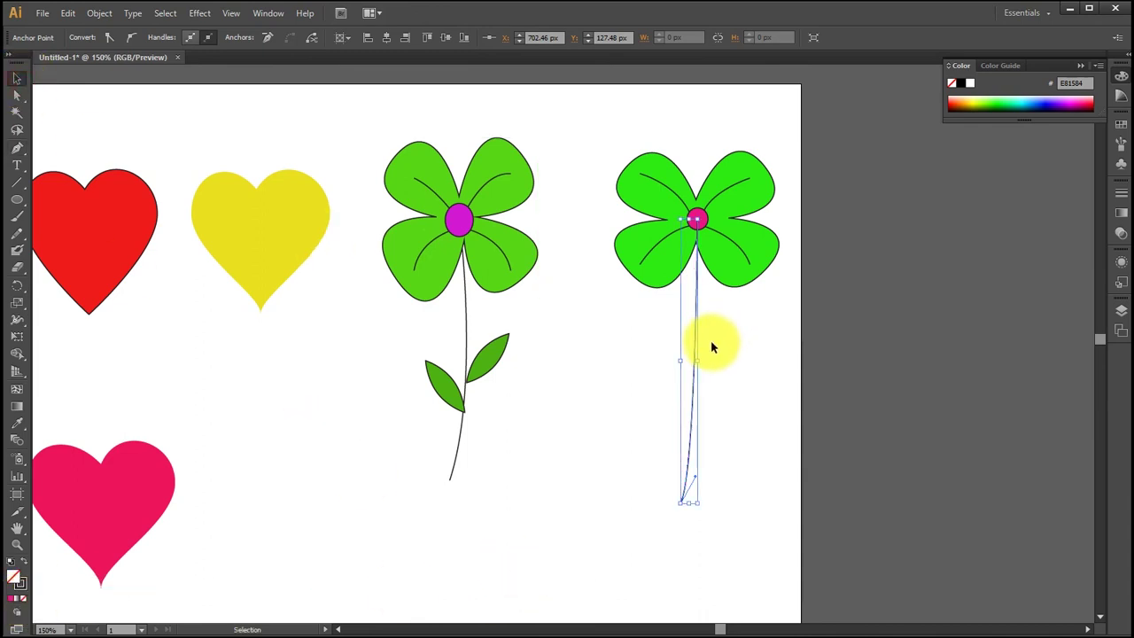
pyautogui.click(693, 353)
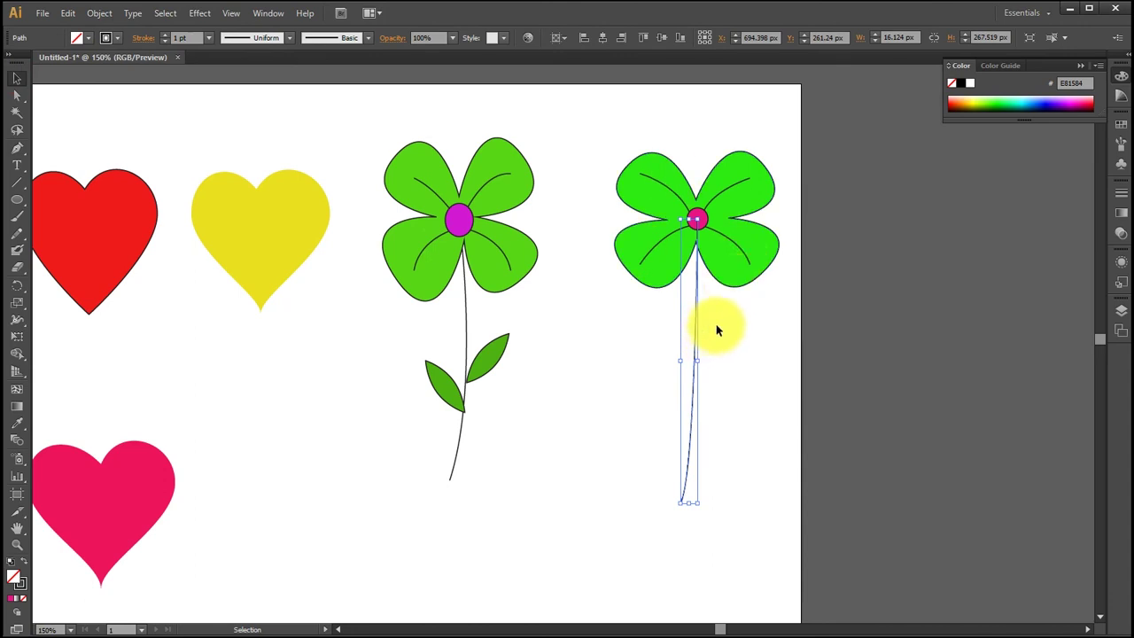
# Move the stem path directly below the green petal shape in the layer stacking order and deselect it.
pyautogui.click(1122, 311)
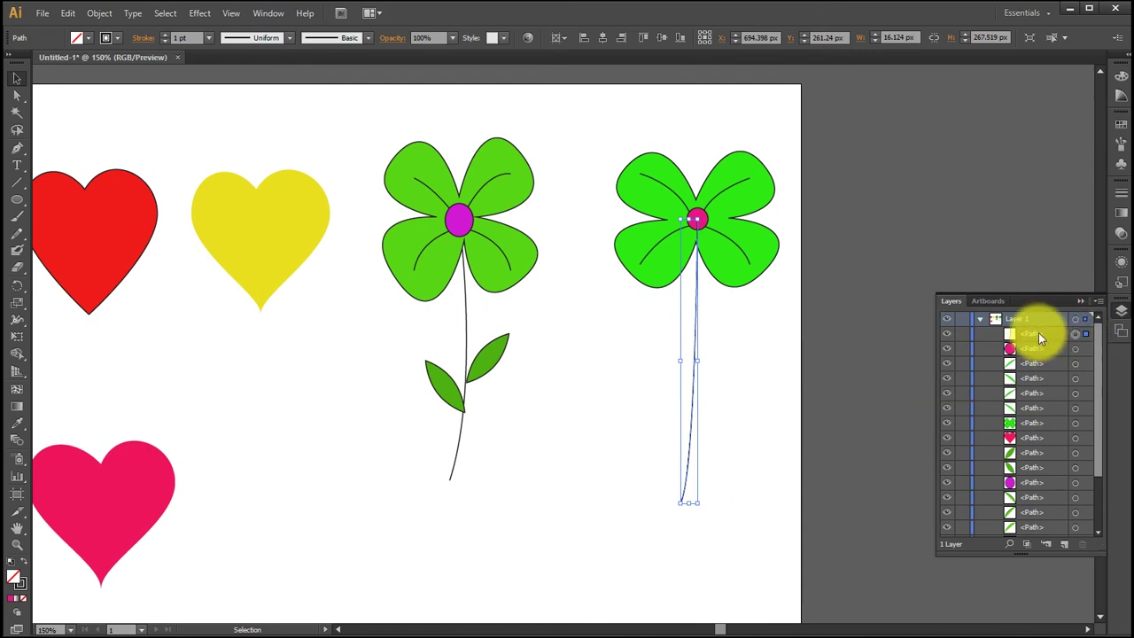
pyautogui.moveTo(1039, 332); pyautogui.dragTo(1062, 360)
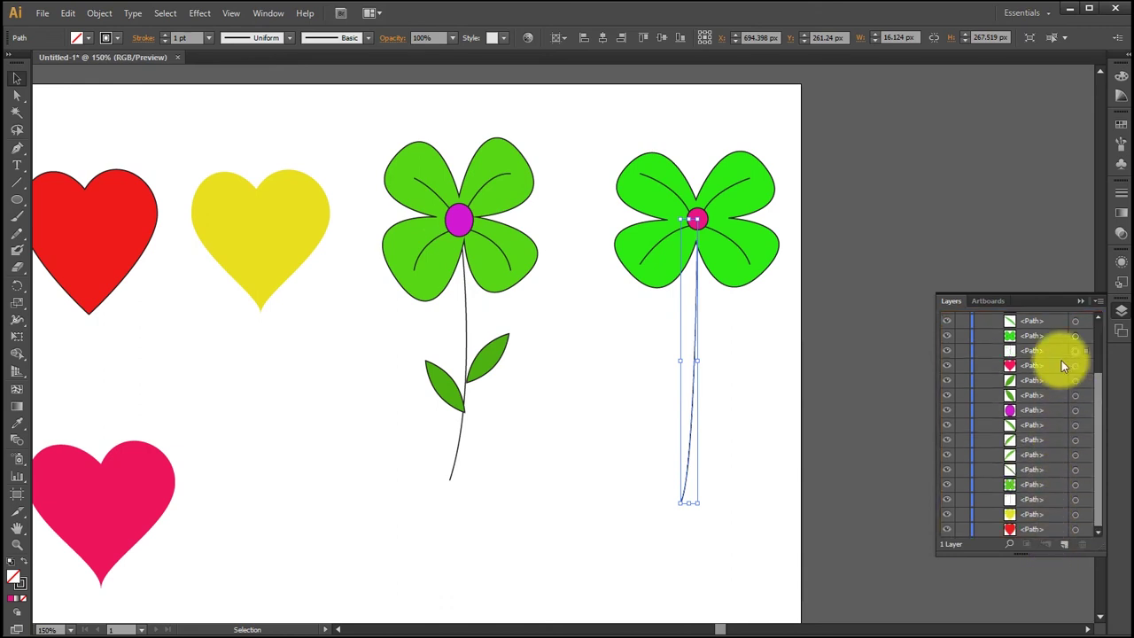
pyautogui.click(757, 374)
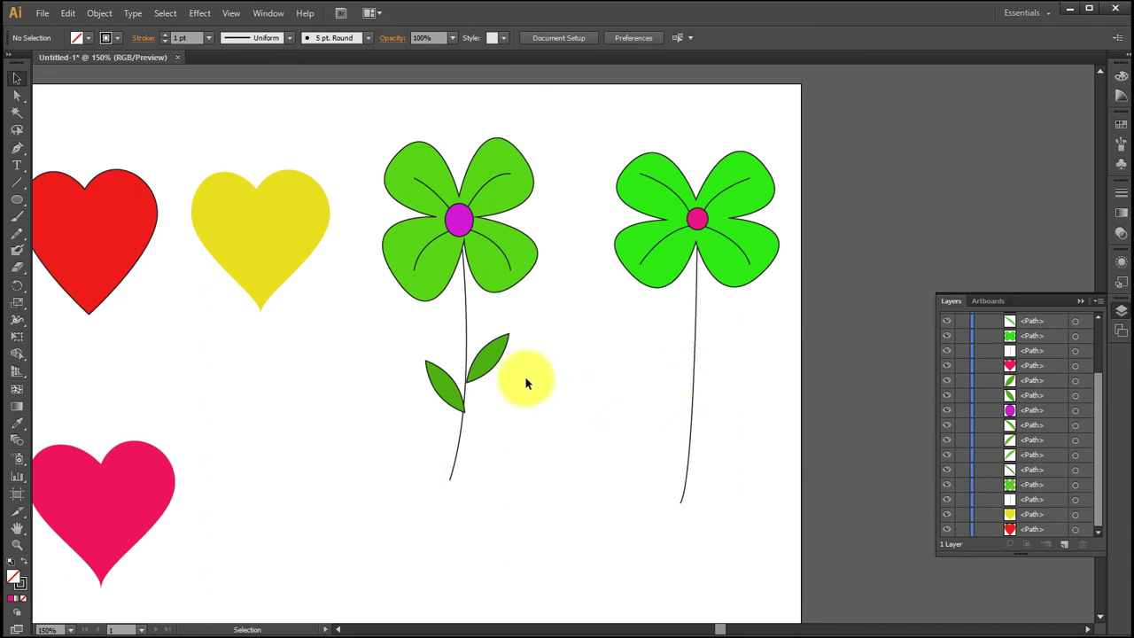
# Draw a narrow ellipse about 18 by 60 px to the left of the stem and fill it with green 39F219.
pyautogui.click(16, 200)
pyautogui.click(54, 233)
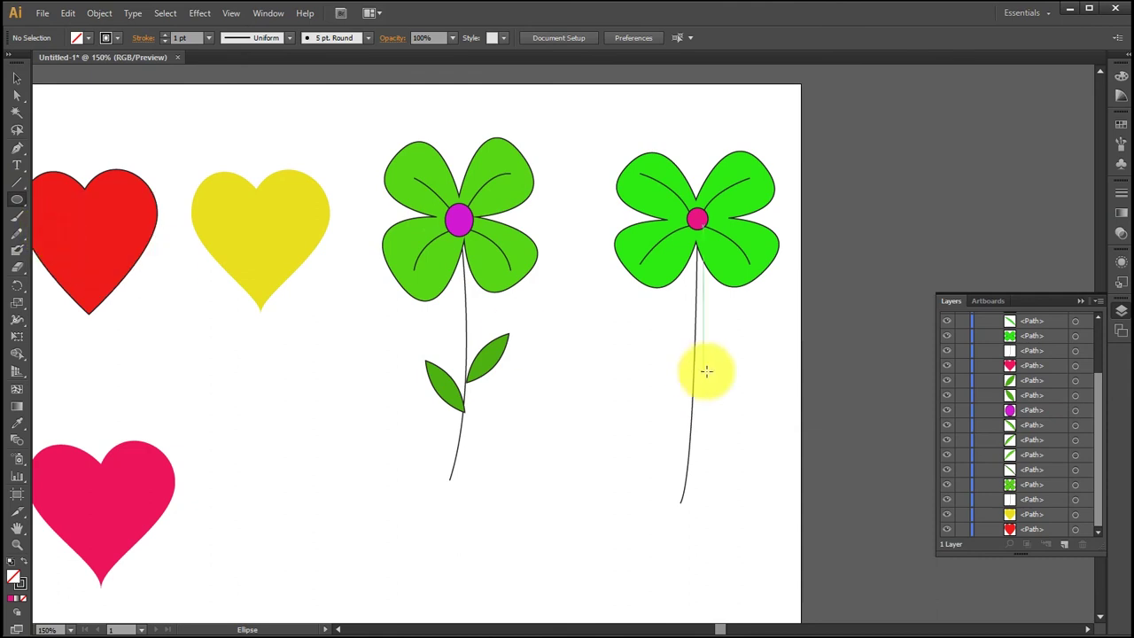
pyautogui.moveTo(608, 341); pyautogui.dragTo(626, 398)
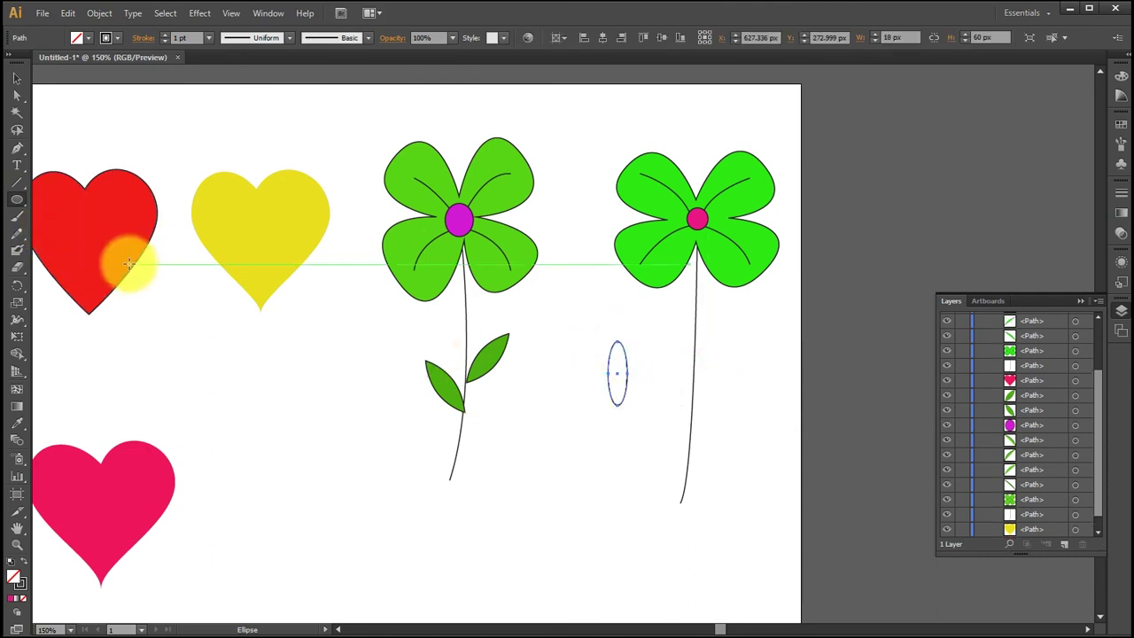
pyautogui.doubleClick(14, 577)
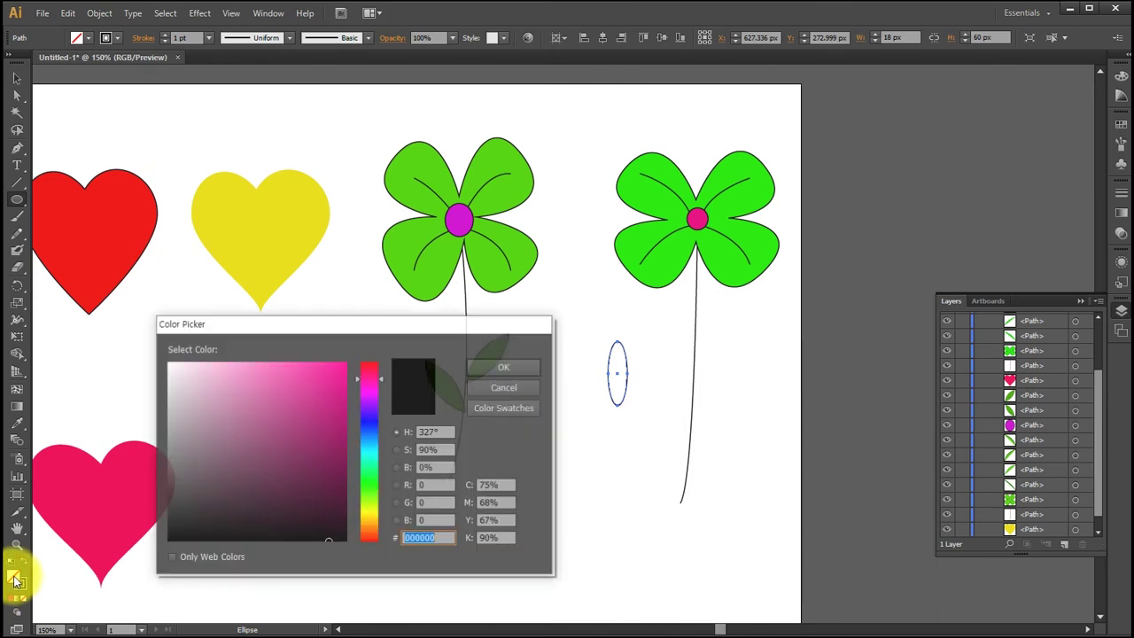
pyautogui.click(370, 486)
pyautogui.click(328, 371)
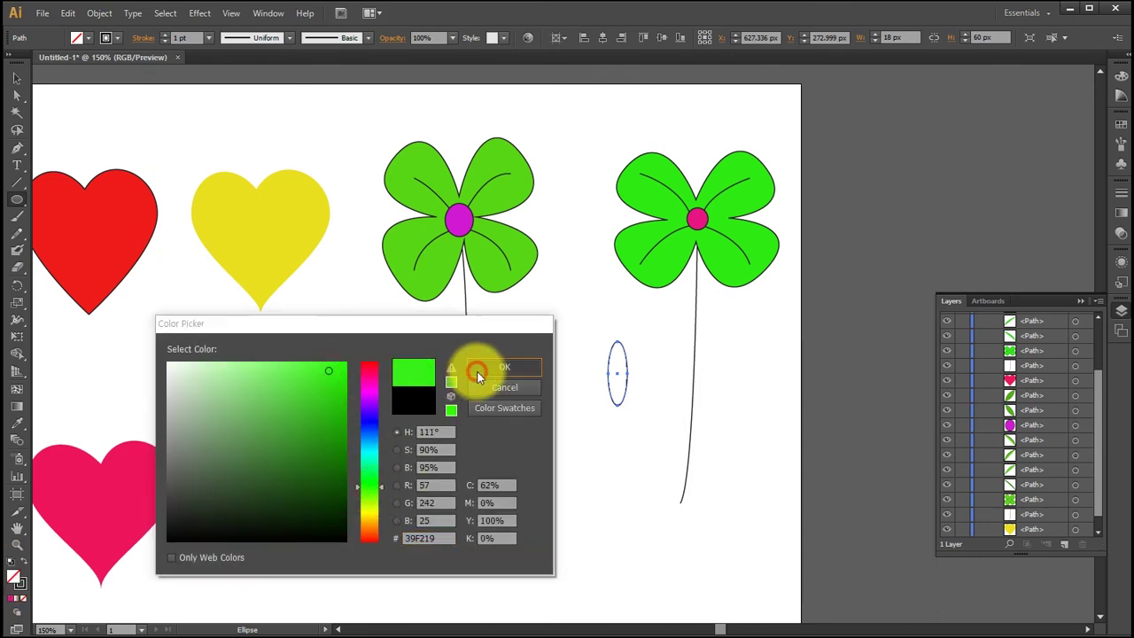
pyautogui.click(473, 371)
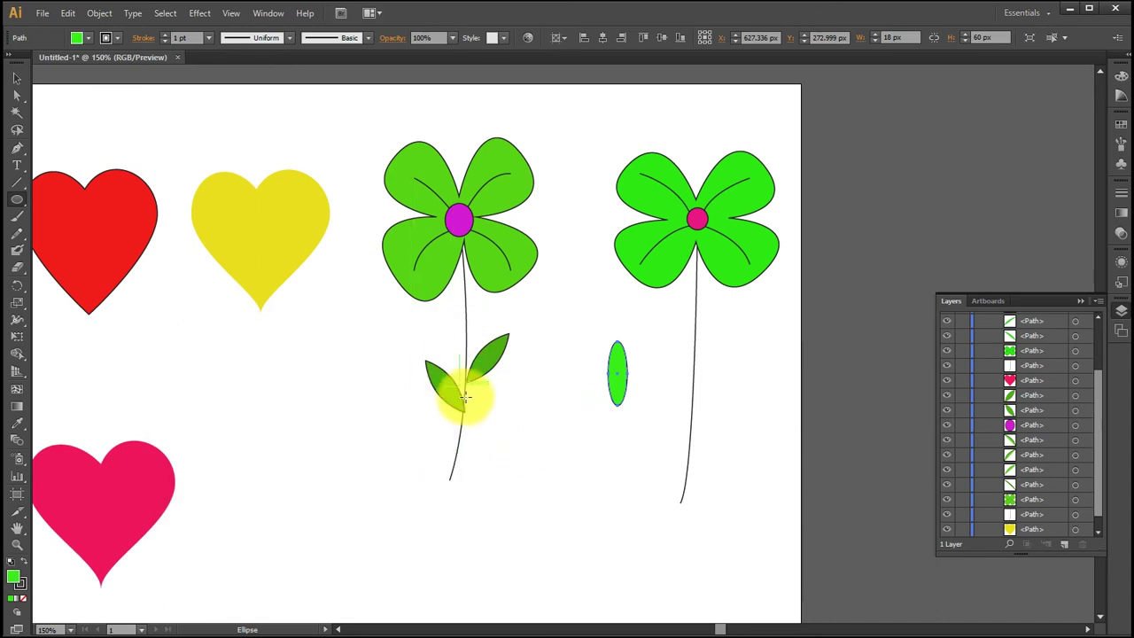
# Convert the ellipse's top and bottom anchor points to sharp corners to form a pointed leaf.
pyautogui.moveTo(19, 148); pyautogui.dragTo(79, 197)
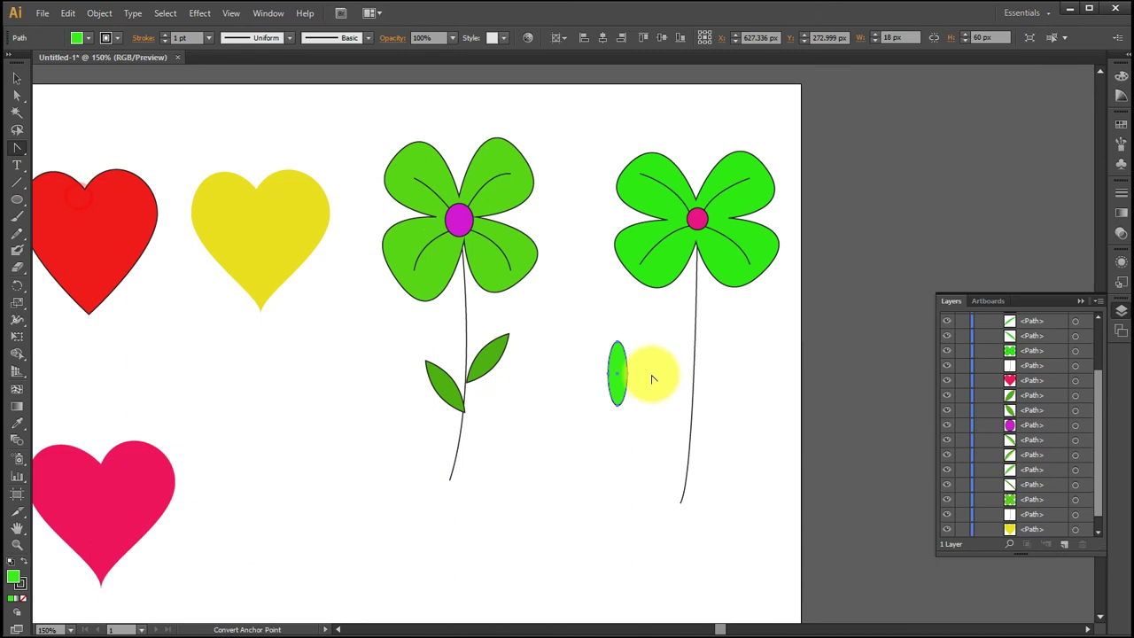
pyautogui.click(619, 343)
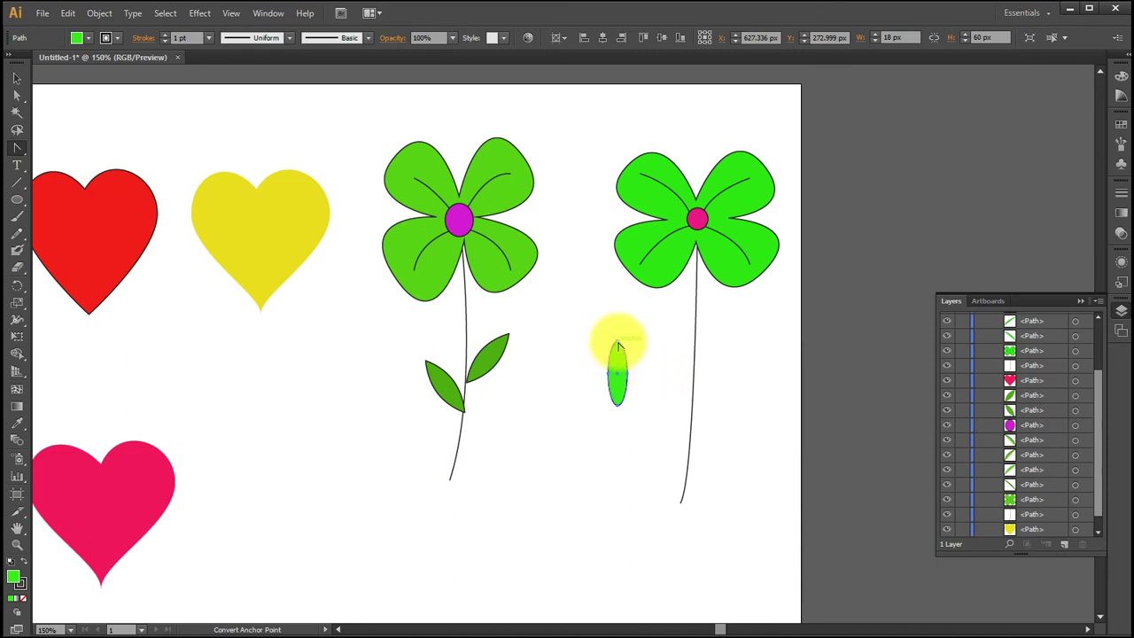
pyautogui.click(618, 404)
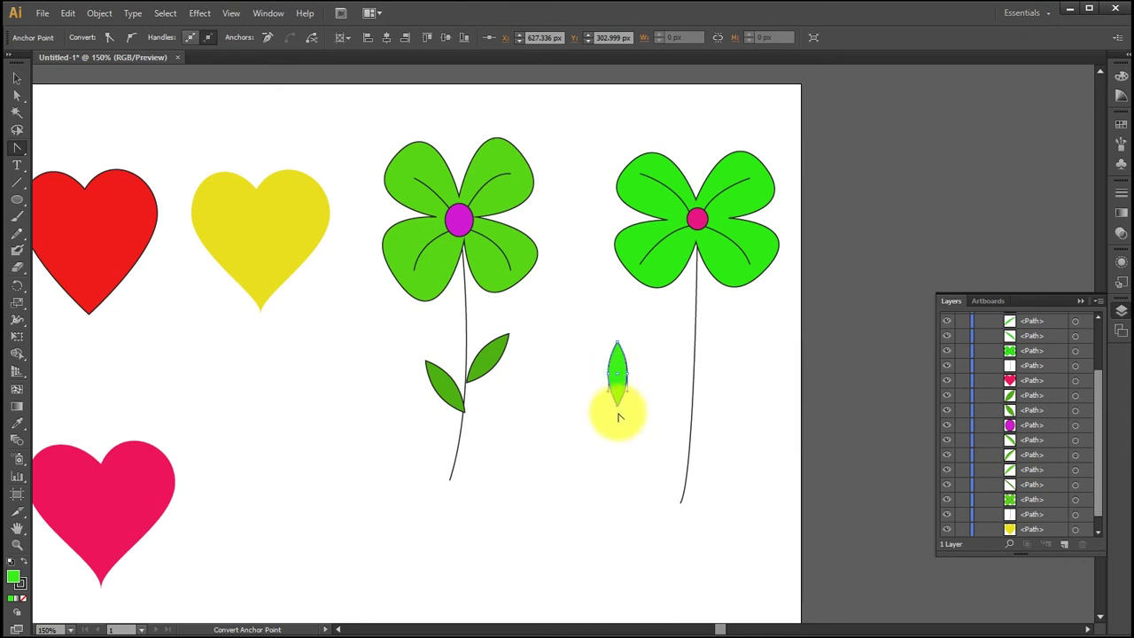
pyautogui.moveTo(627, 400); pyautogui.dragTo(585, 405)
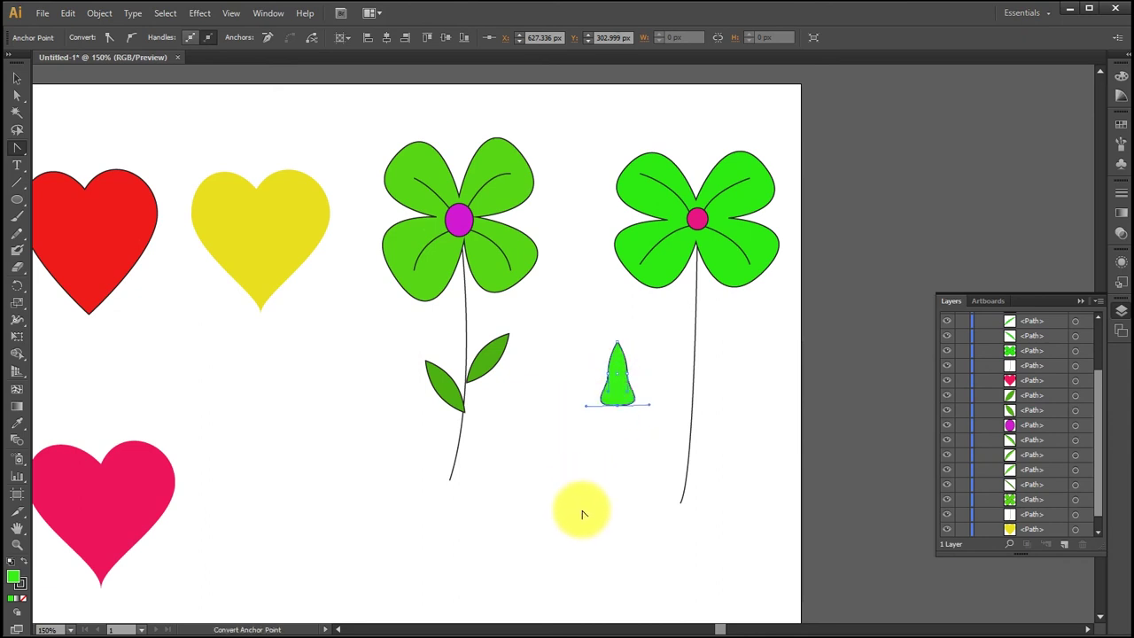
pyautogui.click(619, 407)
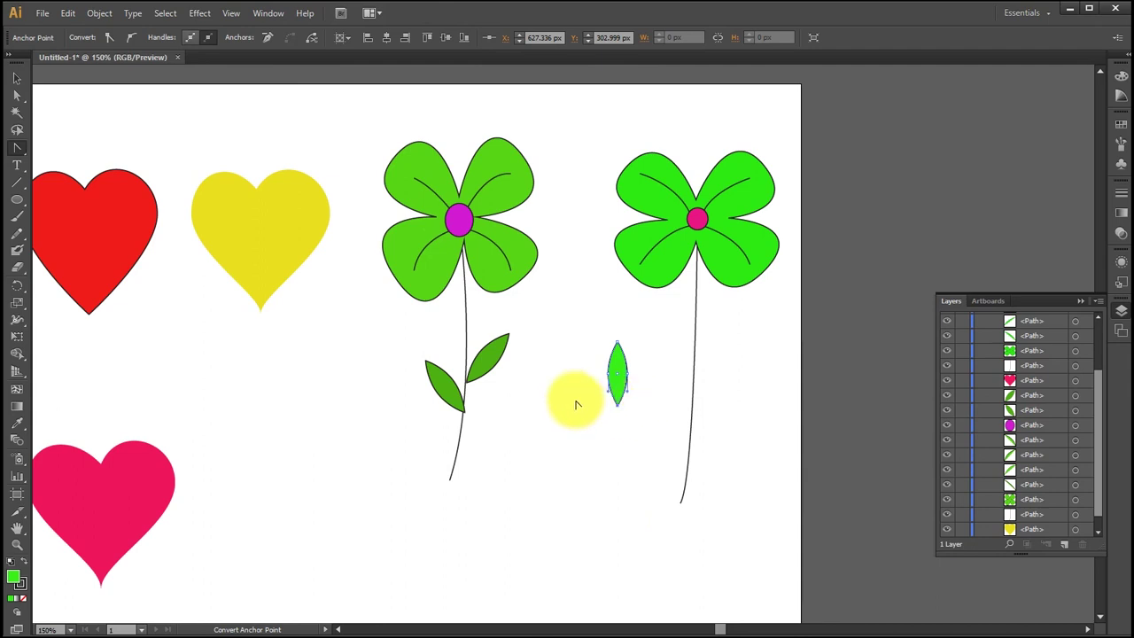
# Rotate the leaf so it tilts up to the left and place its lower tip against the stem's left side.
pyautogui.click(16, 78)
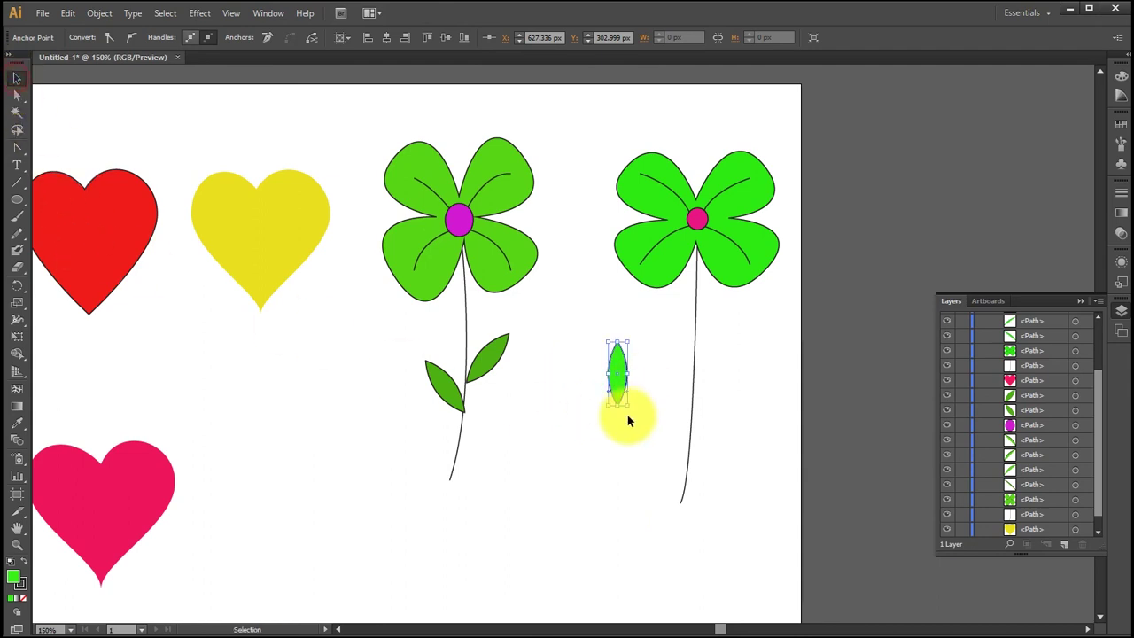
pyautogui.click(619, 383)
pyautogui.click(628, 394)
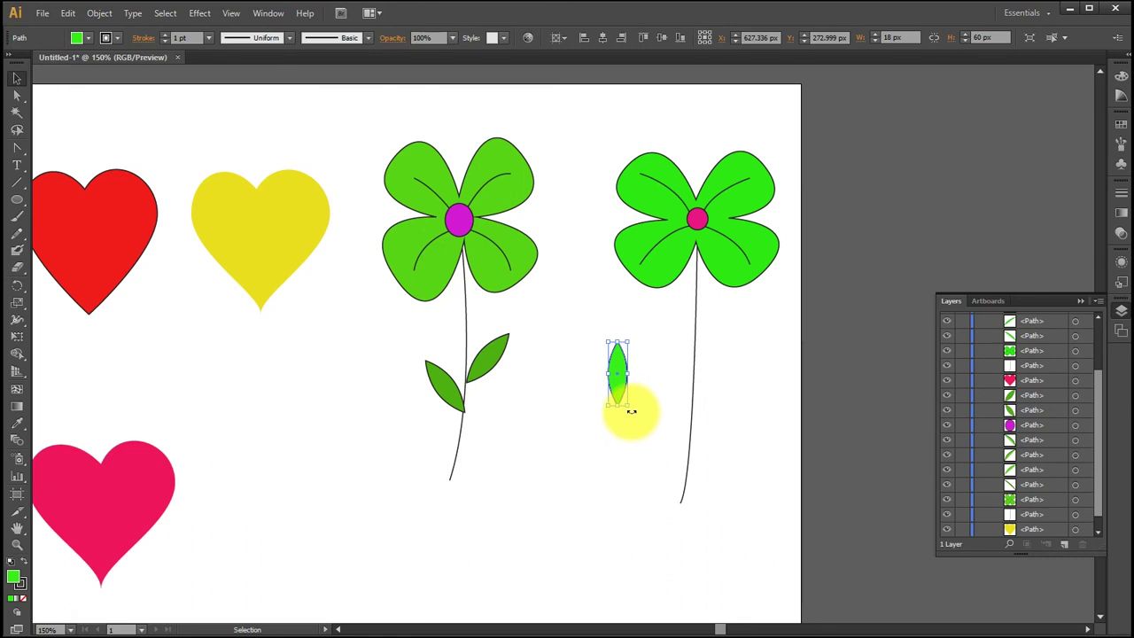
pyautogui.moveTo(631, 412); pyautogui.dragTo(682, 397)
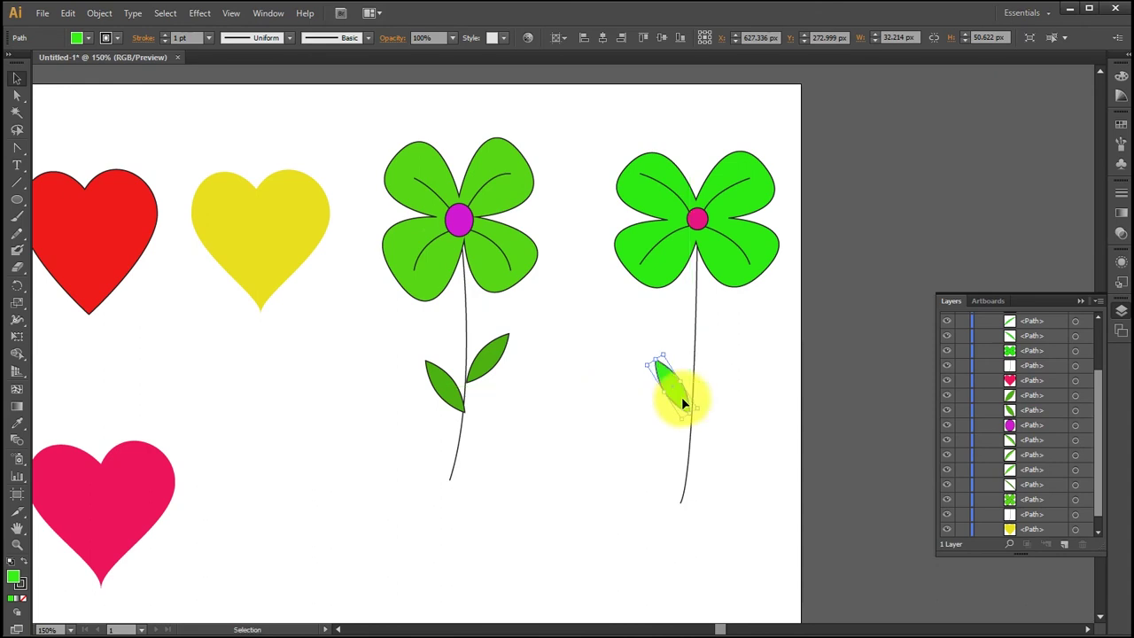
# Draw a second green ellipse about 19 by 68 px left of the first leaf and convert its top and bottom anchor points to corners.
pyautogui.click(16, 199)
pyautogui.moveTo(580, 352); pyautogui.dragTo(600, 427)
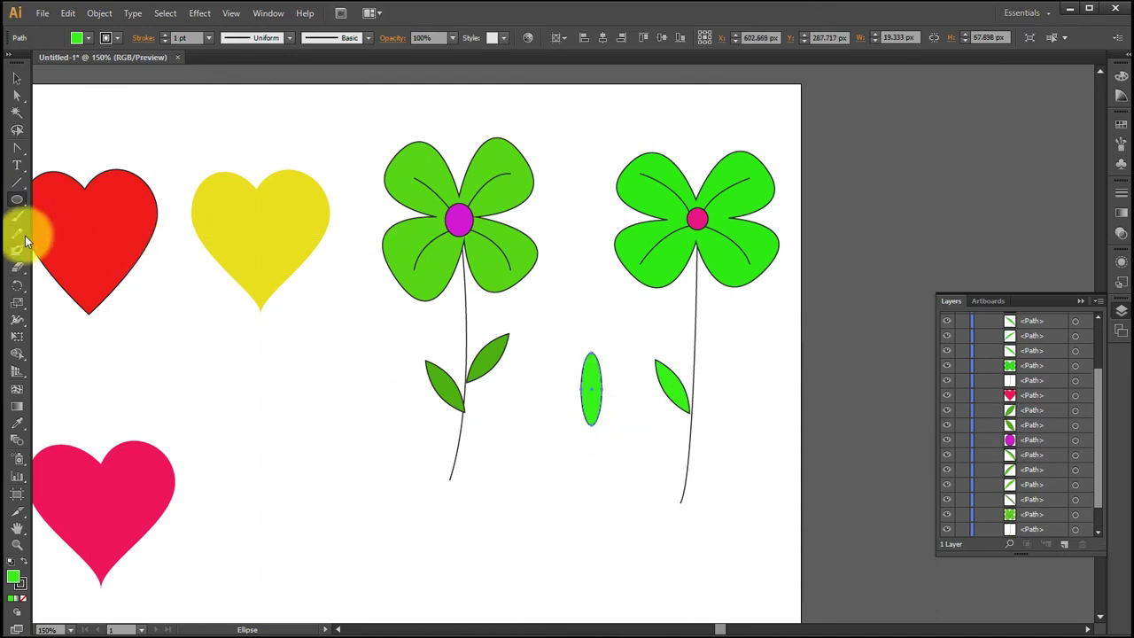
pyautogui.click(17, 147)
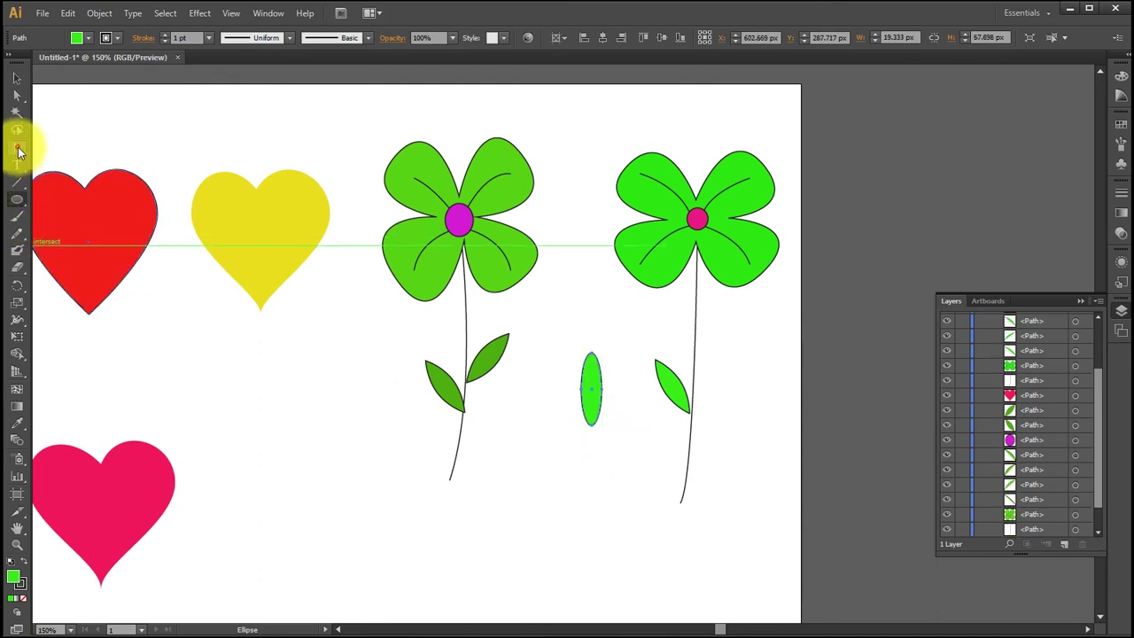
pyautogui.click(591, 354)
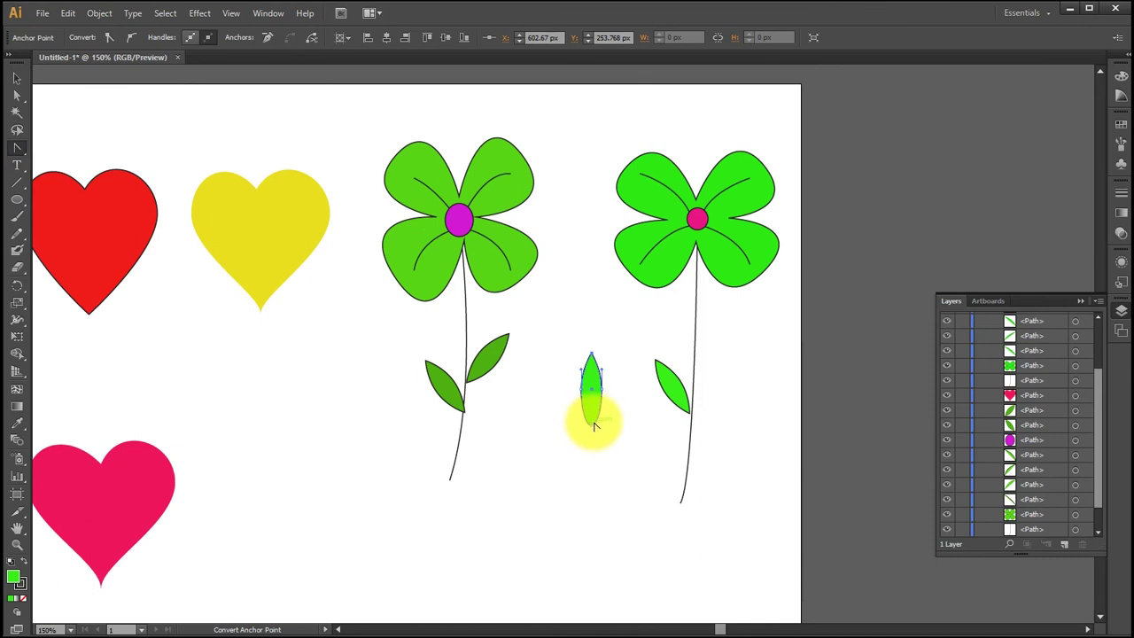
pyautogui.click(591, 425)
# Rotate the second leaf so it tilts up to the right, place it against the stem's right side and deselect it.
pyautogui.click(19, 80)
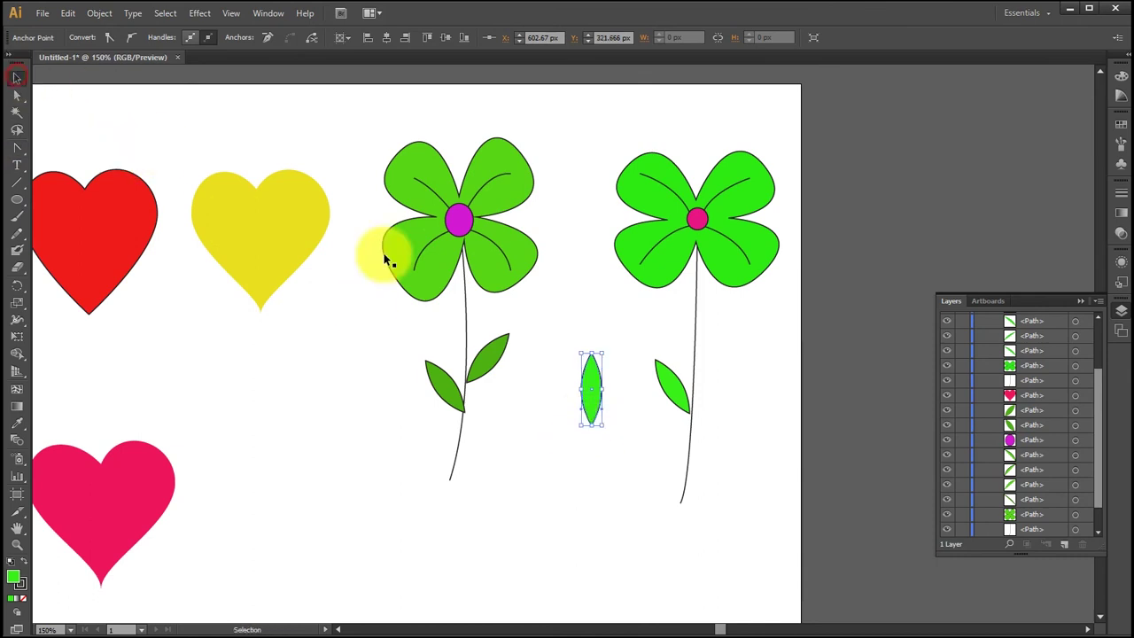
pyautogui.click(587, 353)
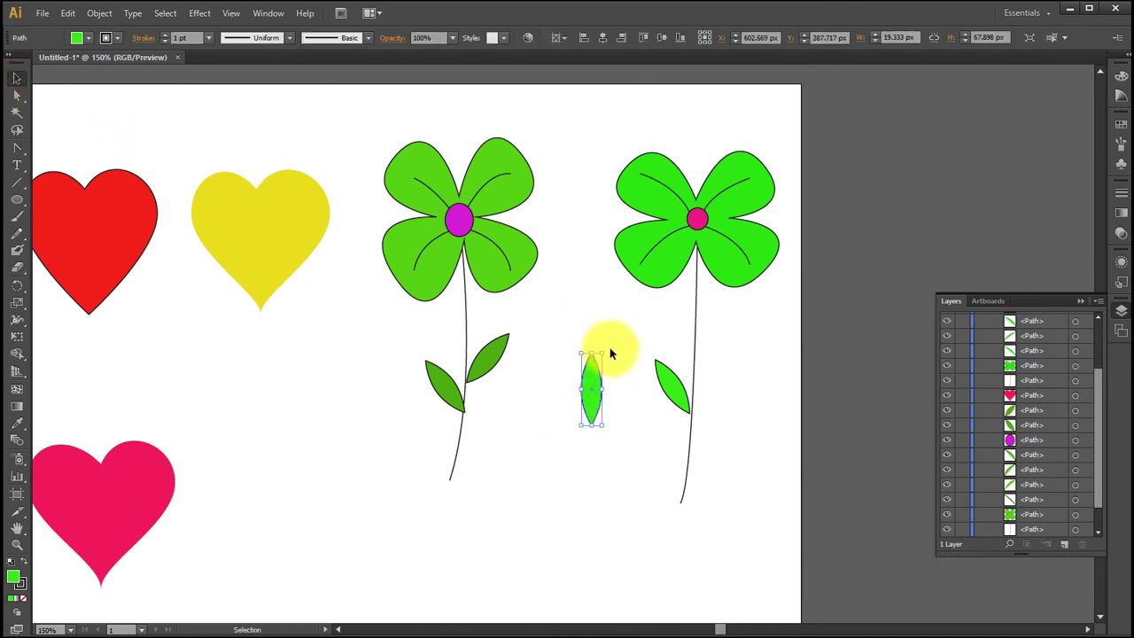
pyautogui.moveTo(610, 347); pyautogui.dragTo(715, 393)
pyautogui.click(724, 482)
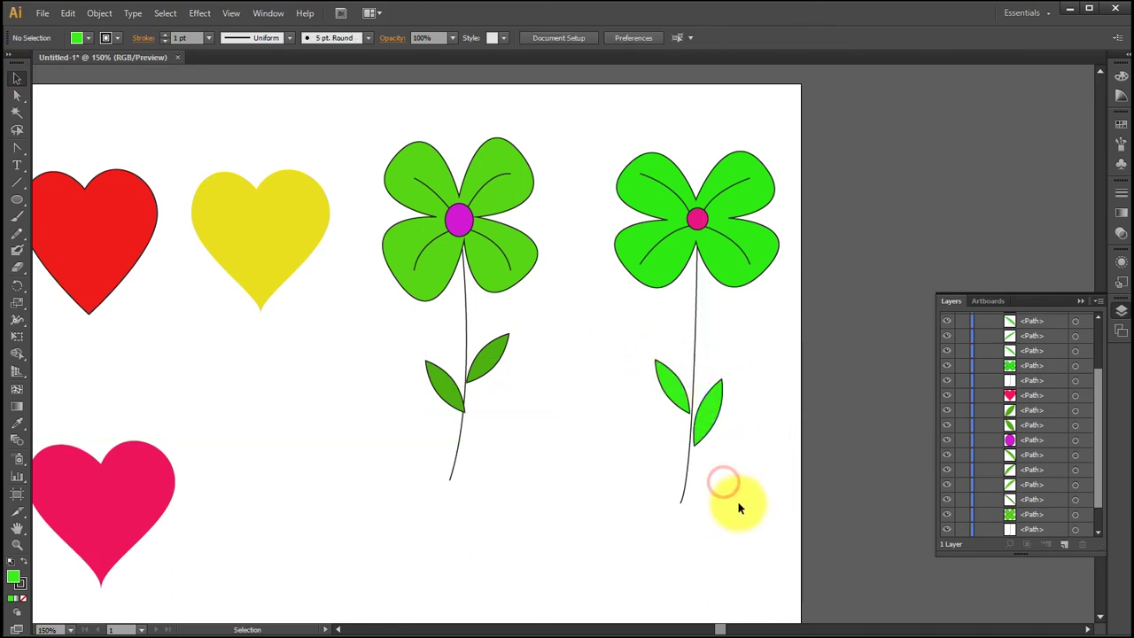